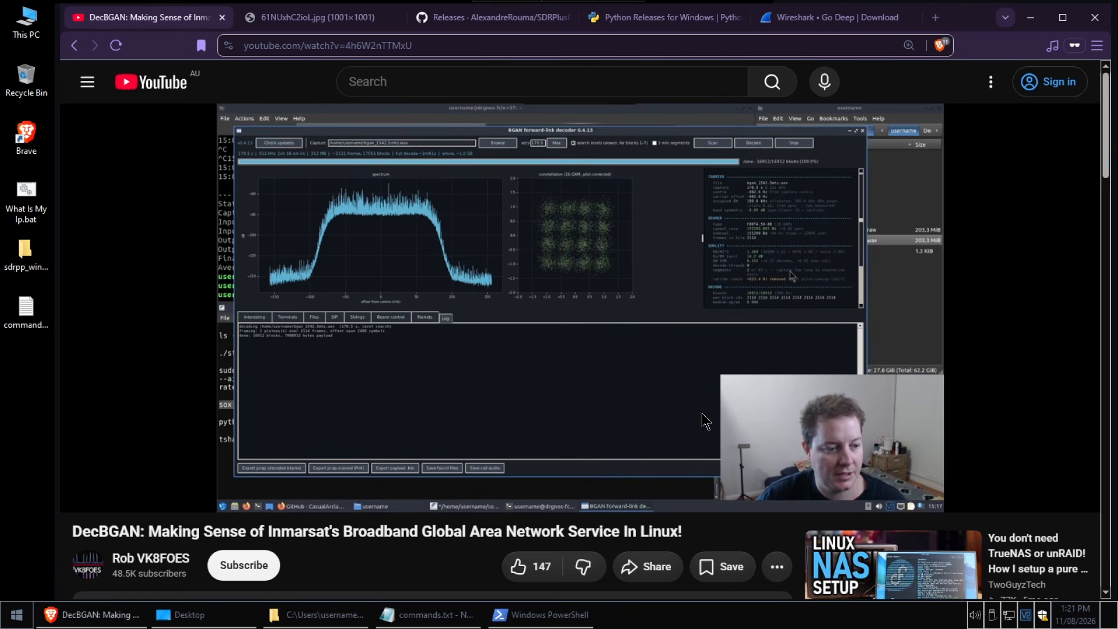
Review the open pages for the RTL-SDR dongle, the SDR++ nightly builds, Python releases for Windows and the Wireshark download
{"action": "left_click", "coordinate": [308, 19]}
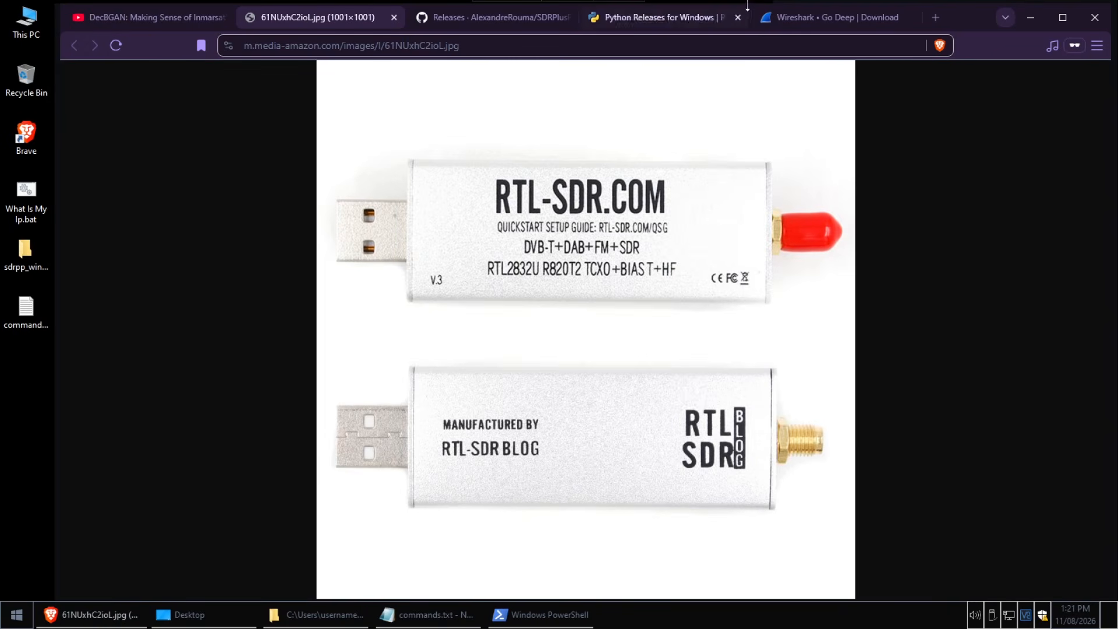
{"action": "left_click", "coordinate": [506, 23]}
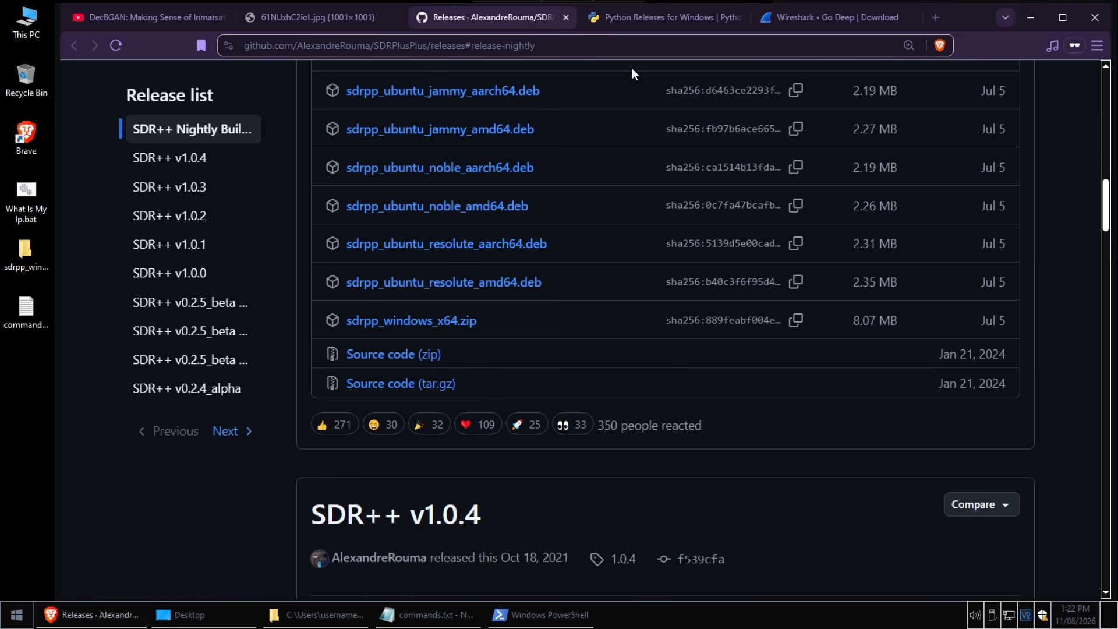
{"action": "left_click", "coordinate": [684, 19]}
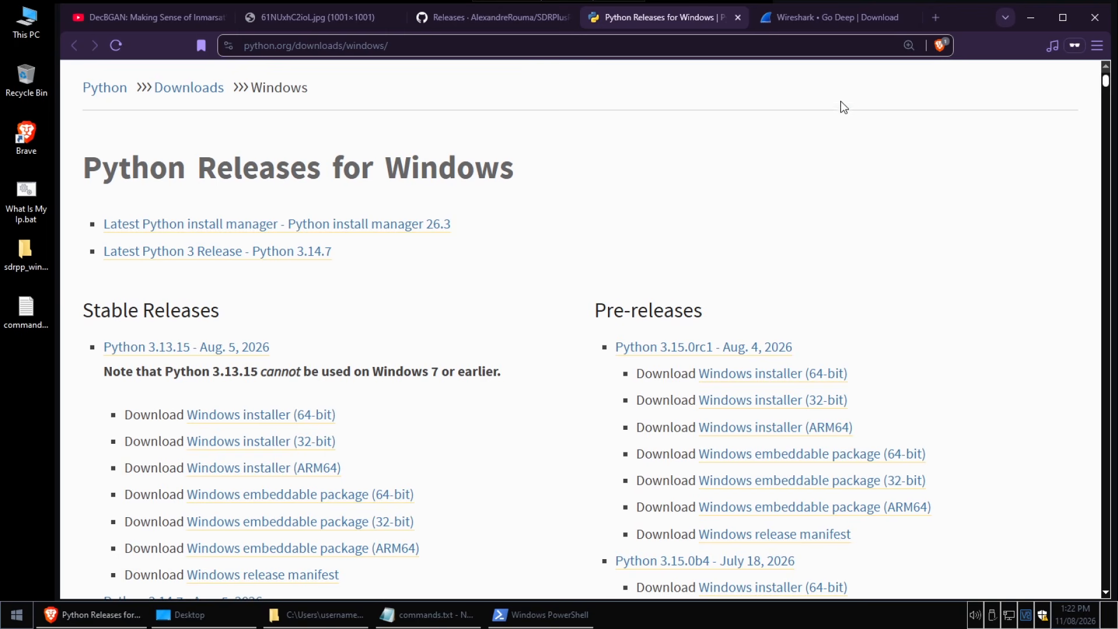
{"action": "left_click", "coordinate": [840, 19]}
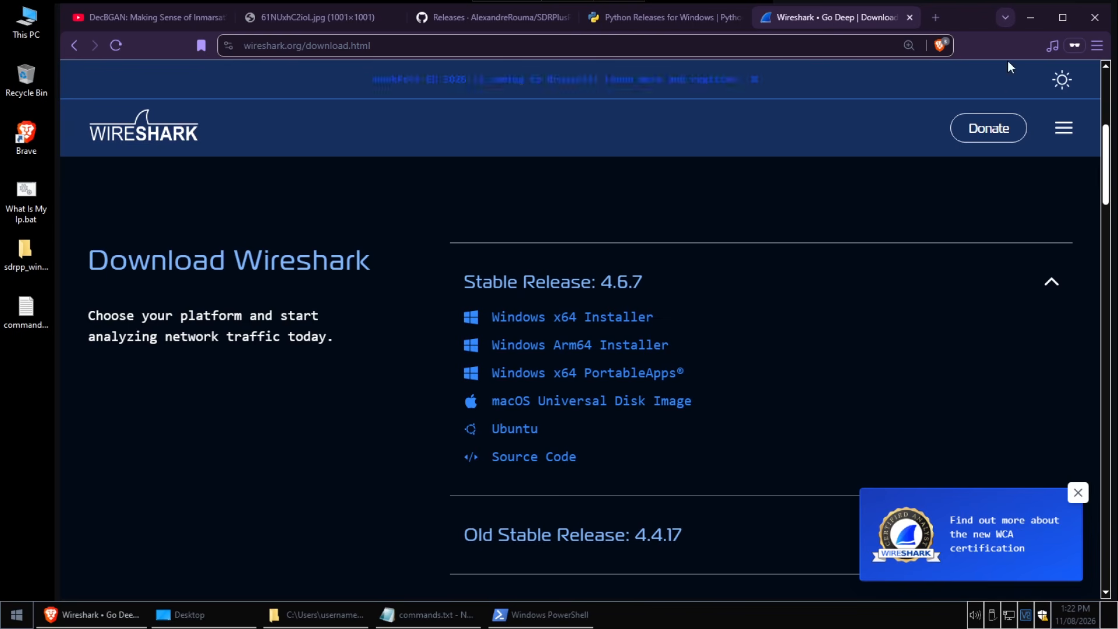
Minimize the browser and the Desktop folder window, and launch sdrpp.exe from the sdrpp_windows_x64 folder, moving its window fully into view
{"action": "left_click", "coordinate": [1029, 20]}
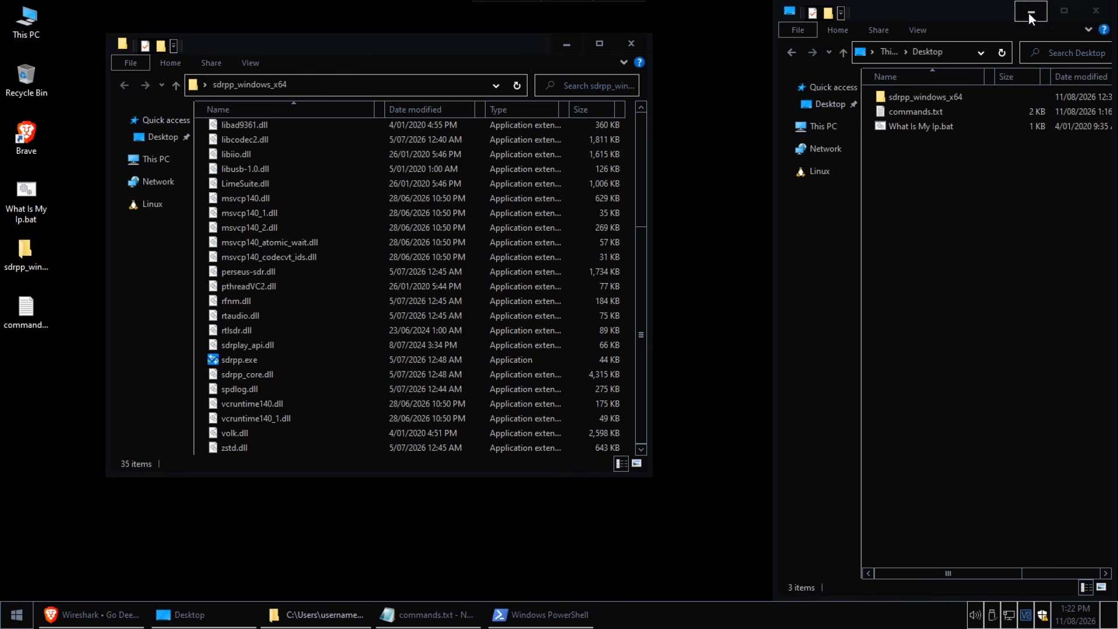
{"action": "left_click", "coordinate": [1030, 13]}
{"action": "left_click", "coordinate": [258, 360]}
{"action": "left_click", "coordinate": [40, 262]}
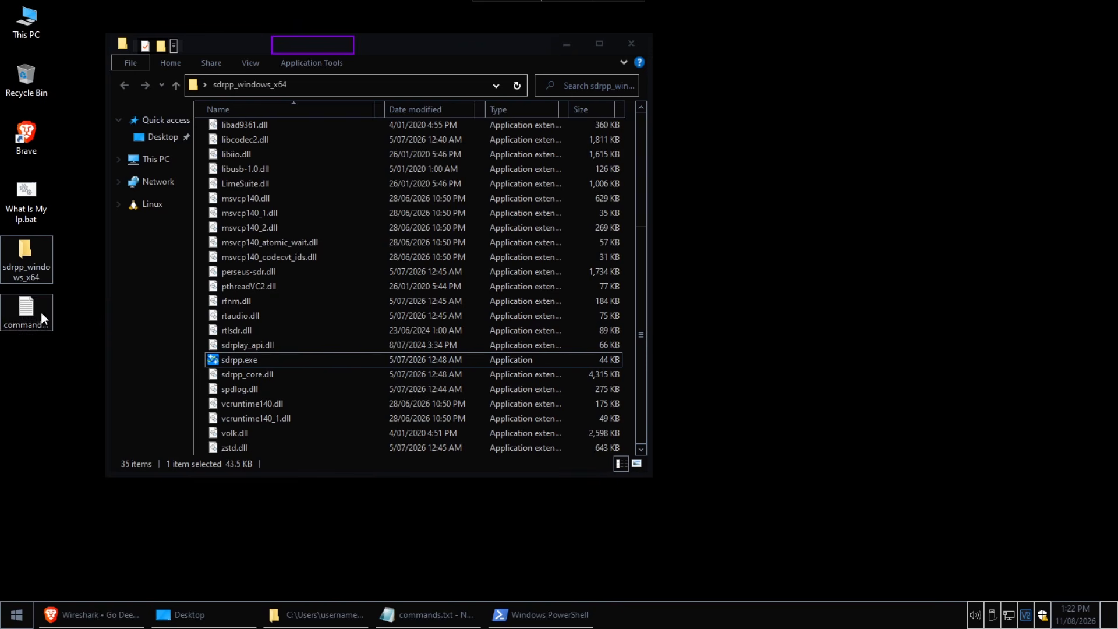
{"action": "double_click", "coordinate": [243, 360]}
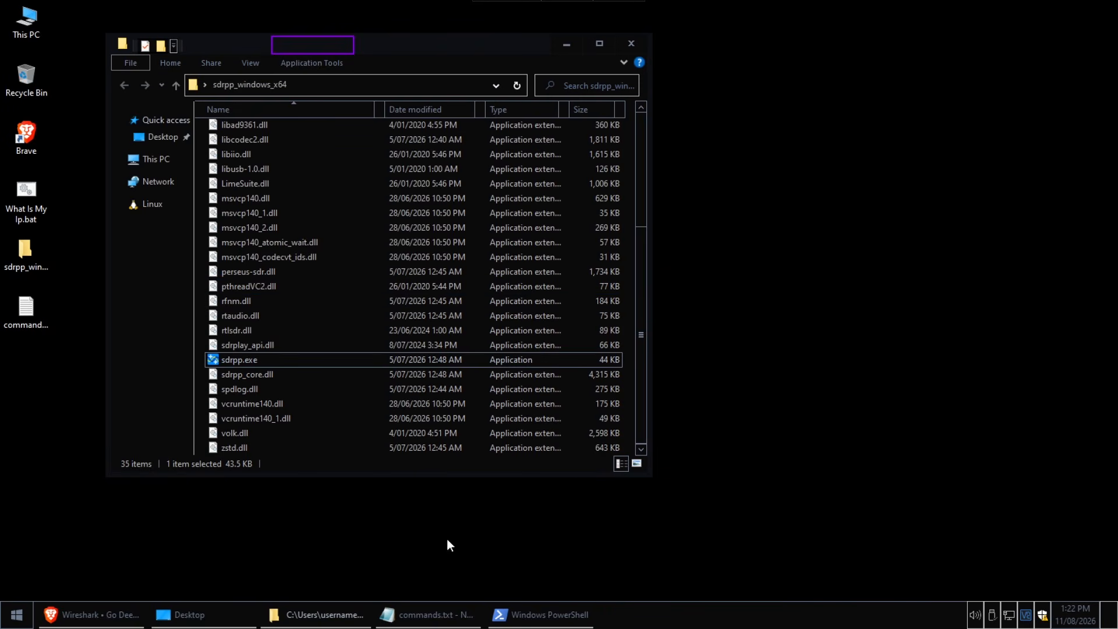
{"action": "double_click", "coordinate": [232, 360]}
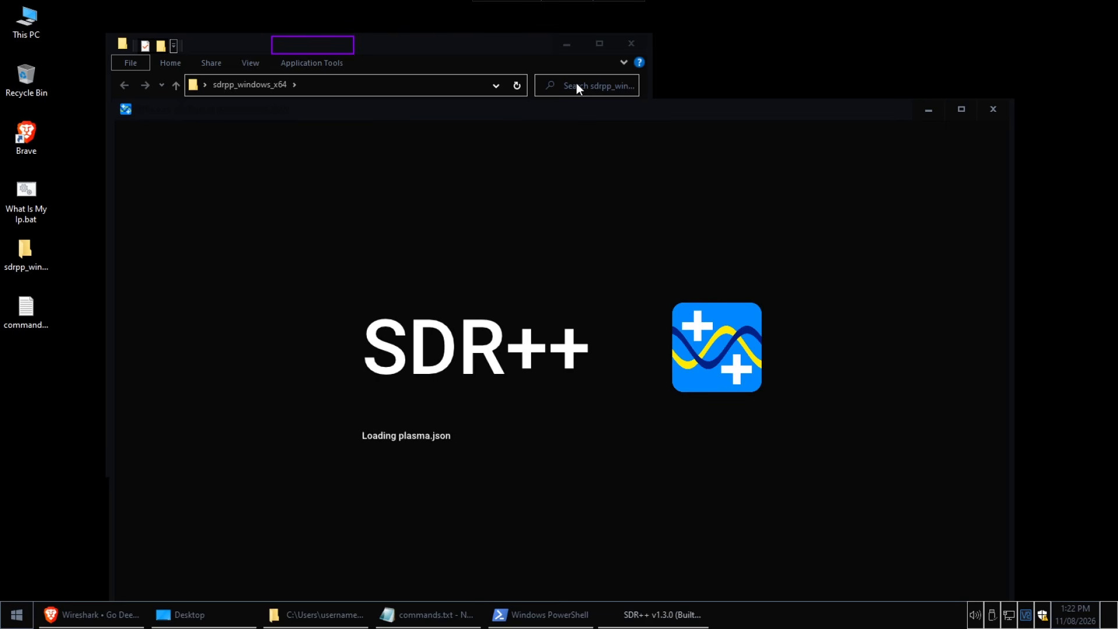
{"action": "left_click_drag", "start_coordinate": [686, 79], "coordinate": [718, 85]}
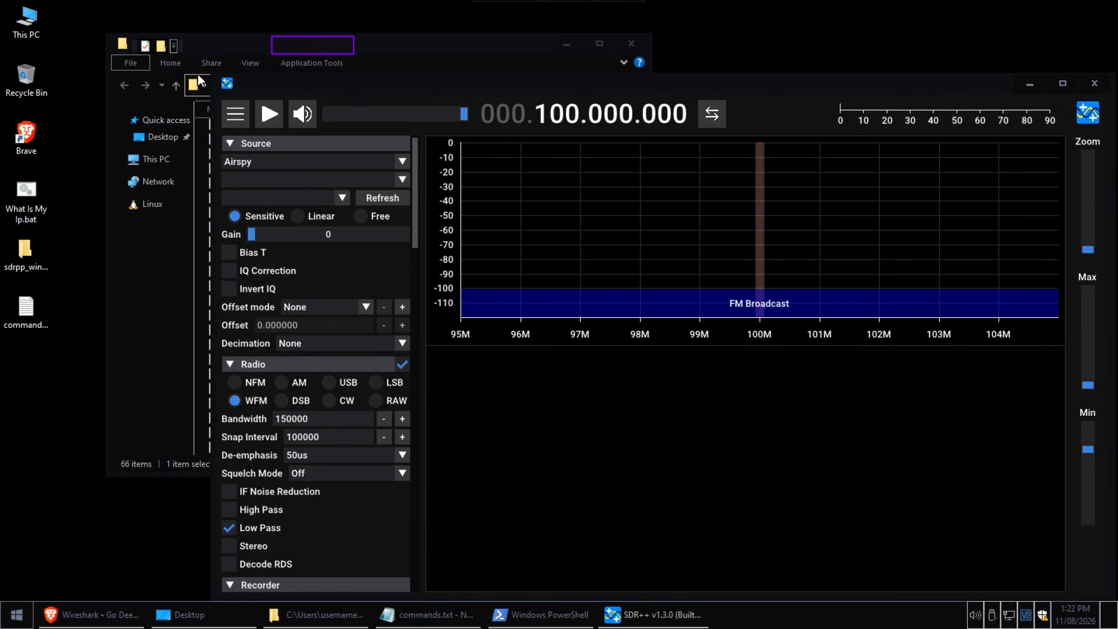
{"action": "left_click_drag", "start_coordinate": [214, 74], "coordinate": [59, 3]}
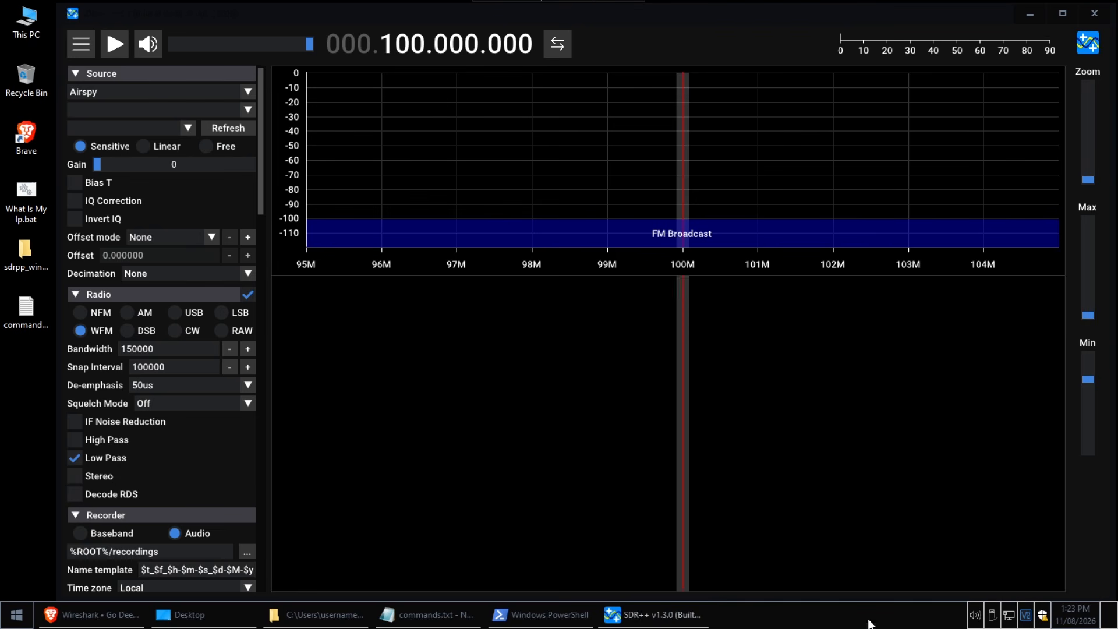
Check that the RTL2838UHIDIR device is connected, set the source to RTL-SDR and start reception
{"action": "left_click", "coordinate": [997, 617]}
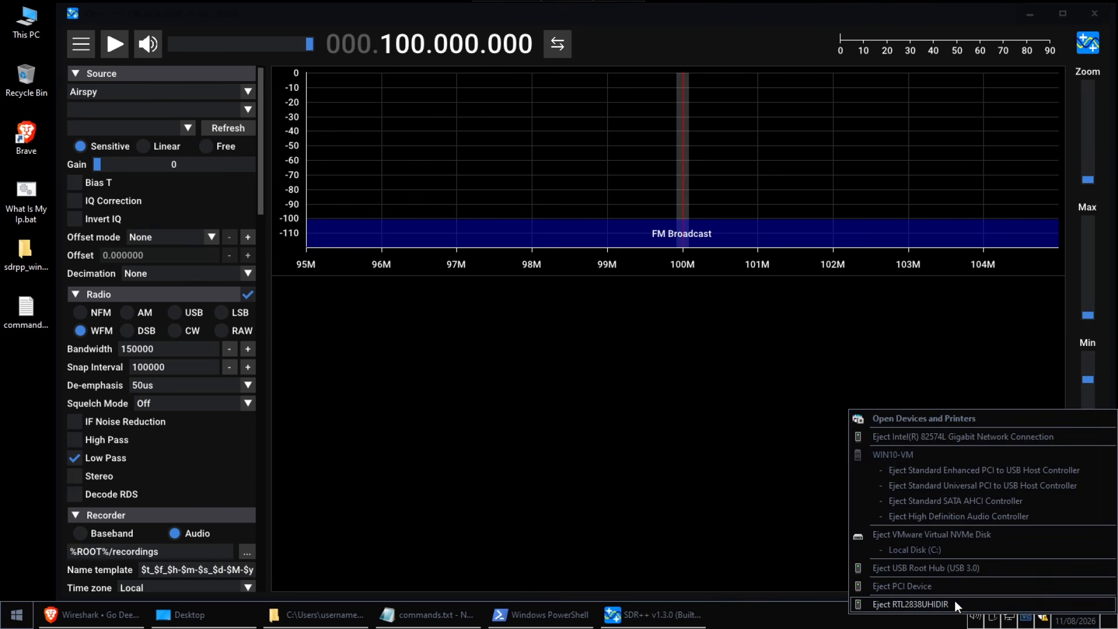
{"action": "left_click", "coordinate": [938, 604]}
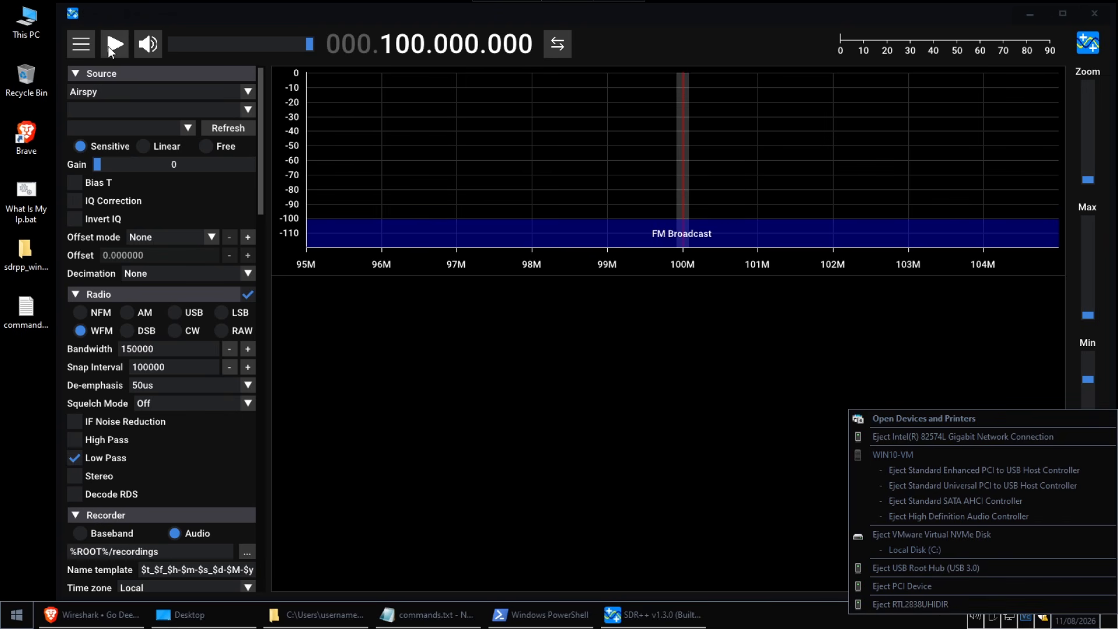
{"action": "left_click", "coordinate": [109, 89]}
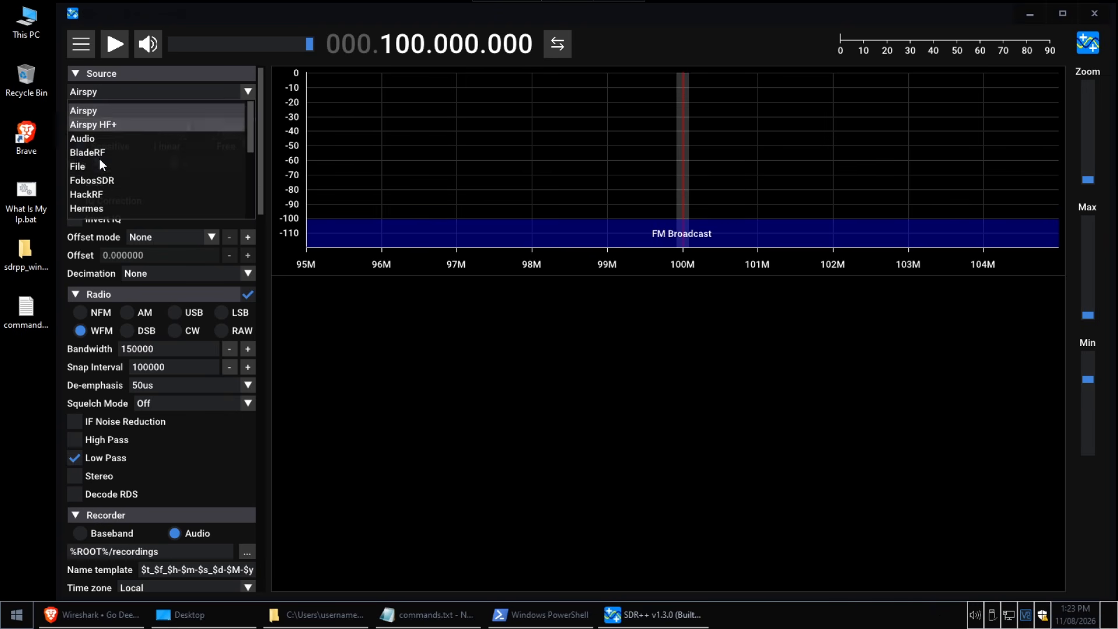
{"action": "scroll", "coordinate": [101, 149], "scroll_direction": "down", "scroll_amount": 4}
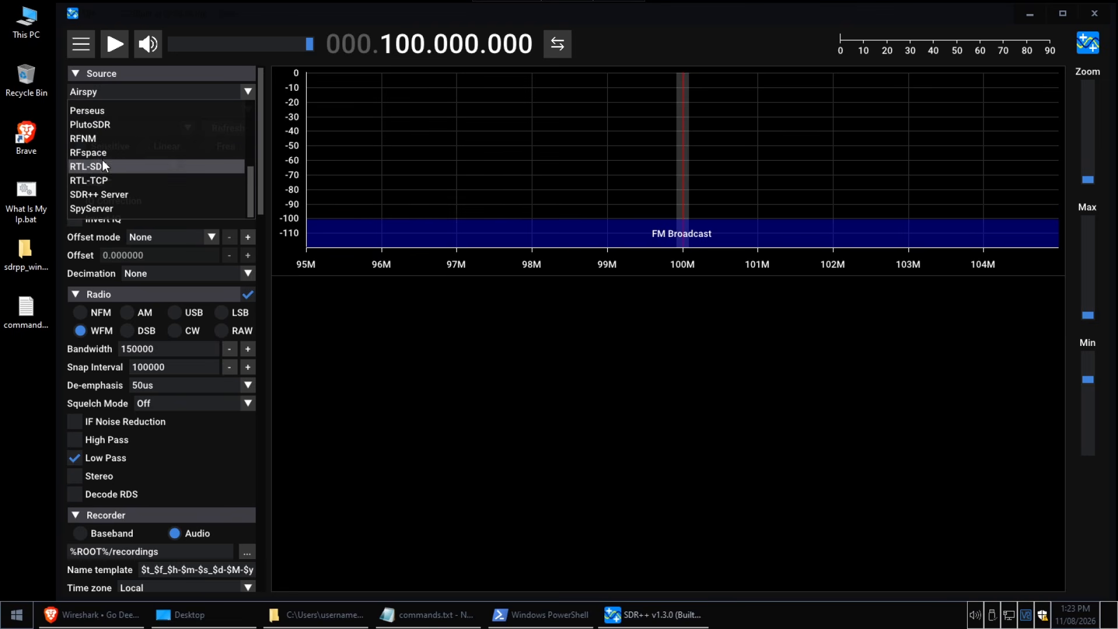
{"action": "left_click", "coordinate": [103, 170]}
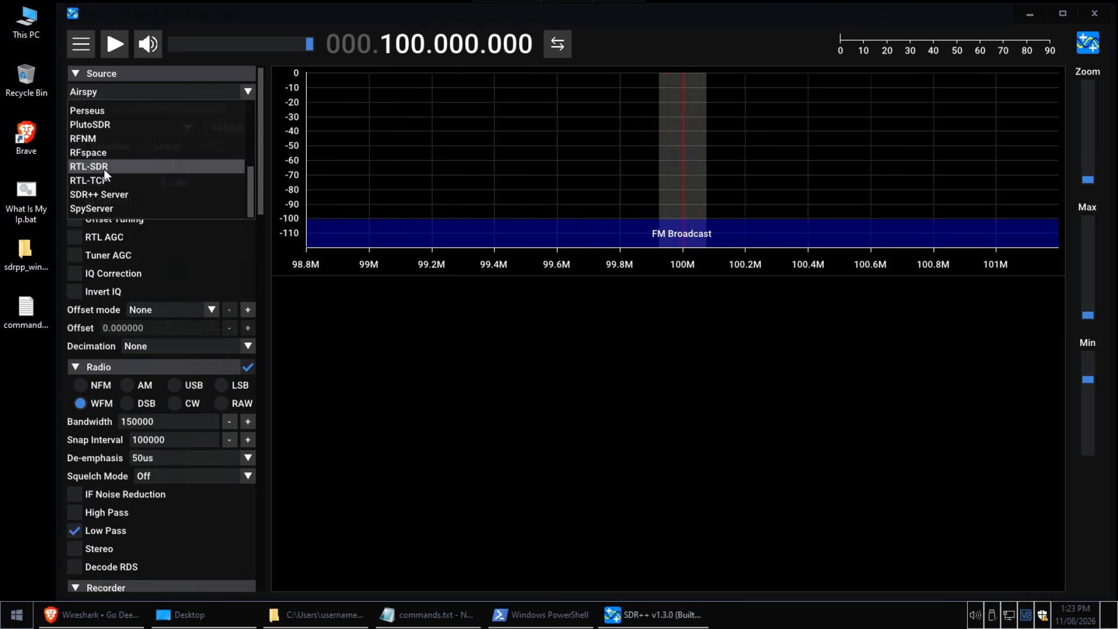
{"action": "left_click", "coordinate": [115, 45]}
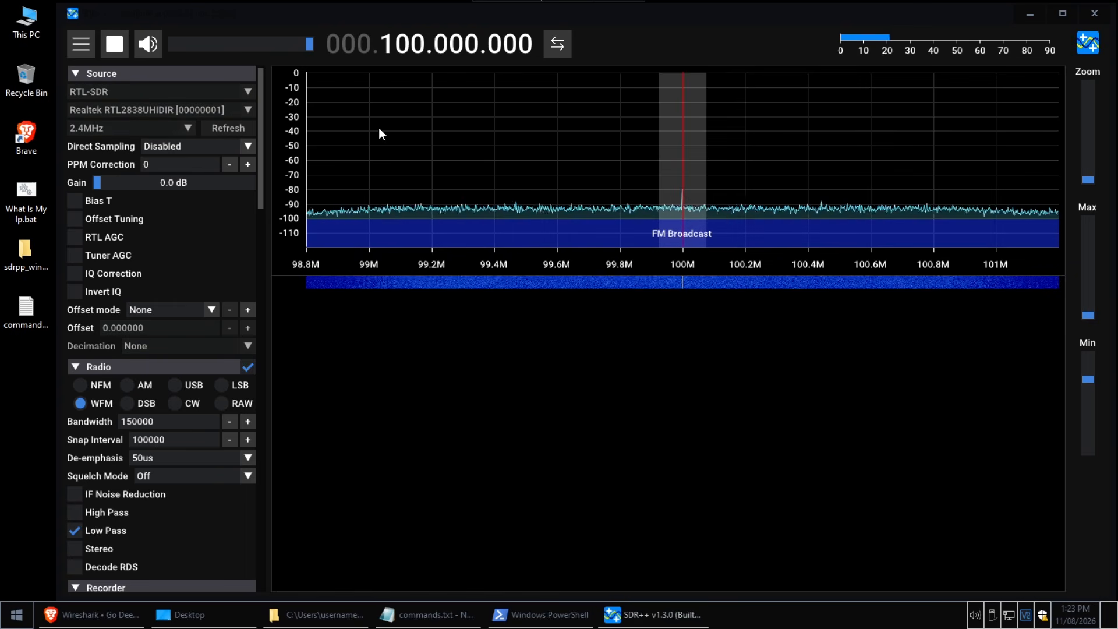
Tune the receiver to 1.540.000.000 Hz
{"action": "scroll", "coordinate": [363, 45], "scroll_direction": "up", "scroll_amount": 1}
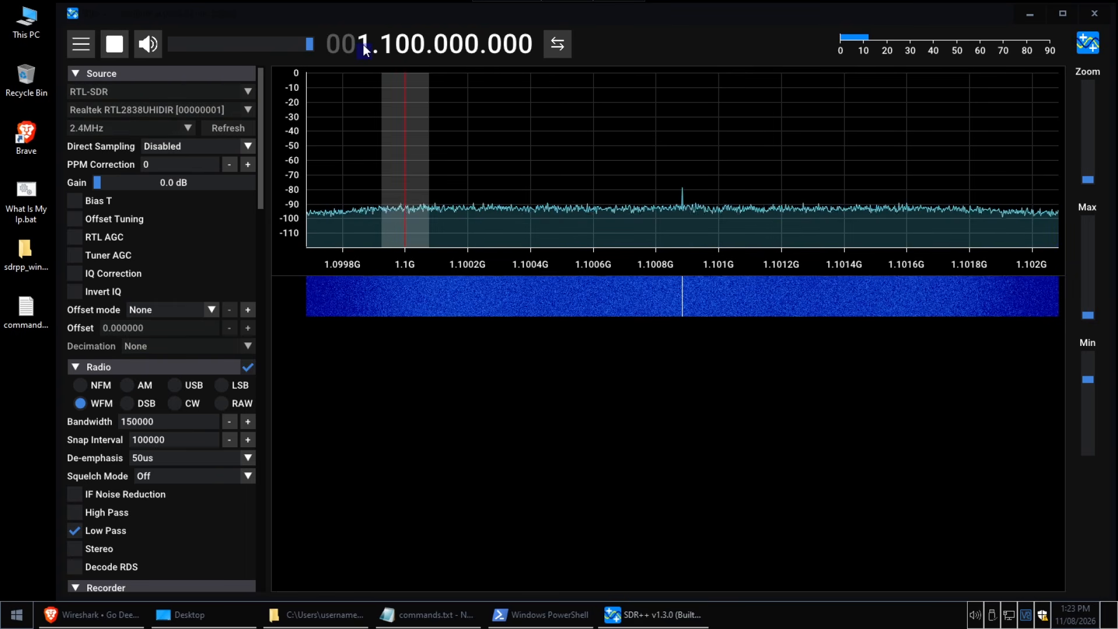
{"action": "scroll", "coordinate": [387, 43], "scroll_direction": "up", "scroll_amount": 2}
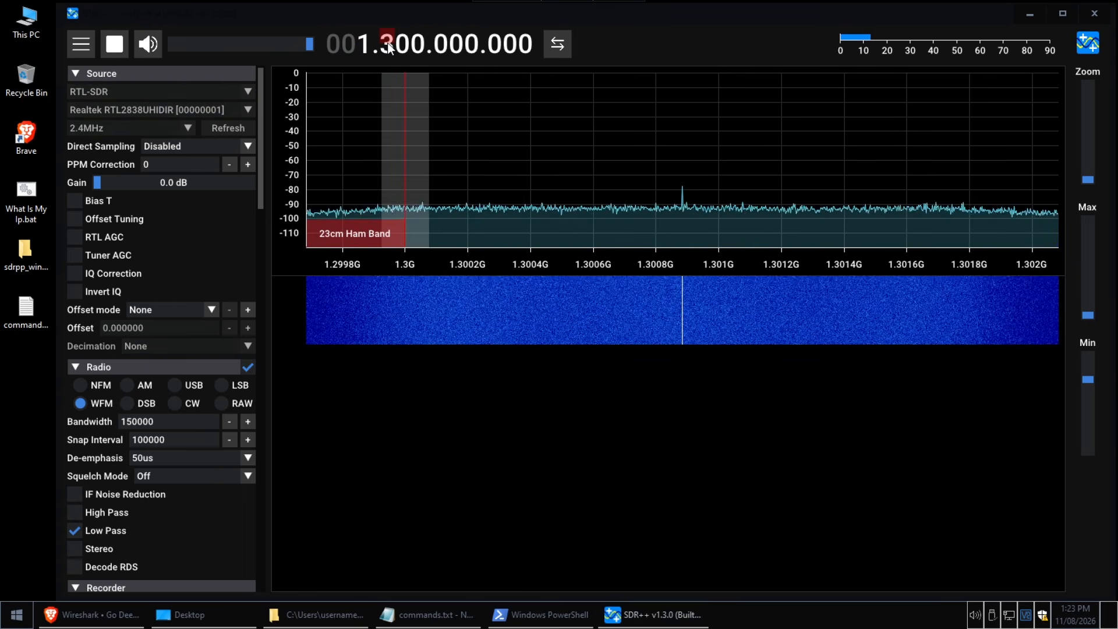
{"action": "scroll", "coordinate": [387, 44], "scroll_direction": "up", "scroll_amount": 1}
{"action": "scroll", "coordinate": [401, 45], "scroll_direction": "up", "scroll_amount": 12}
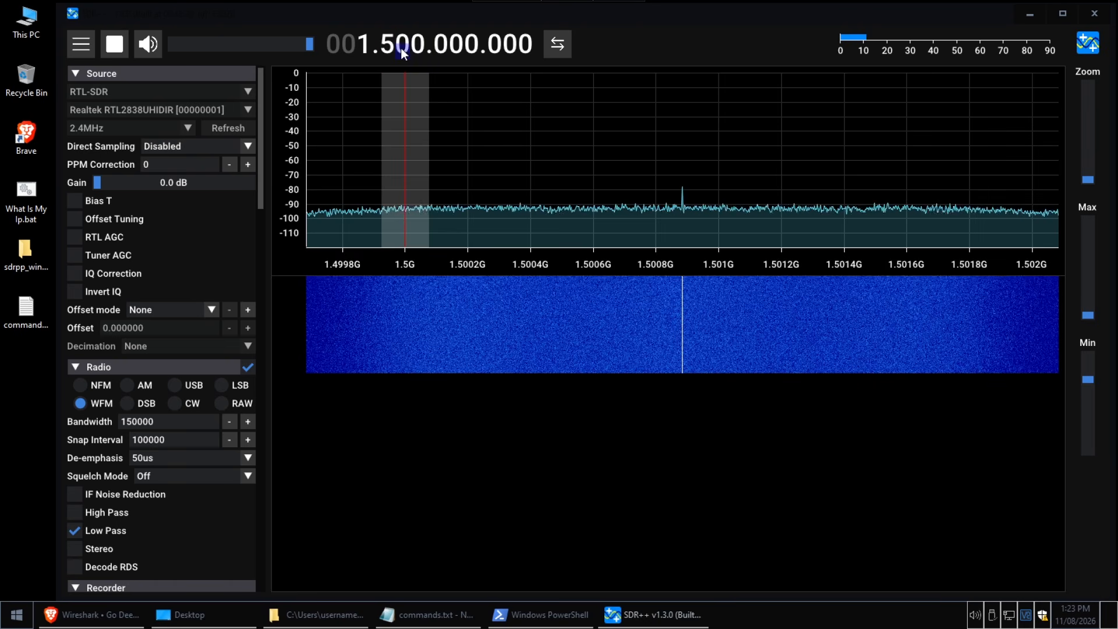
{"action": "scroll", "coordinate": [401, 48], "scroll_direction": "up", "scroll_amount": 3}
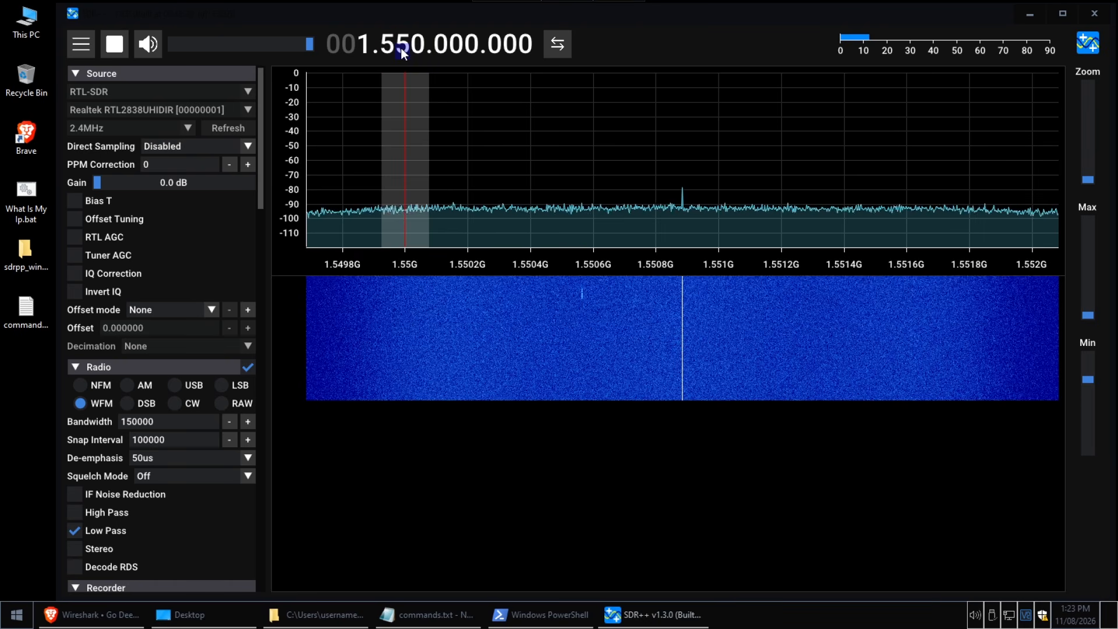
{"action": "scroll", "coordinate": [400, 48], "scroll_direction": "down", "scroll_amount": 1}
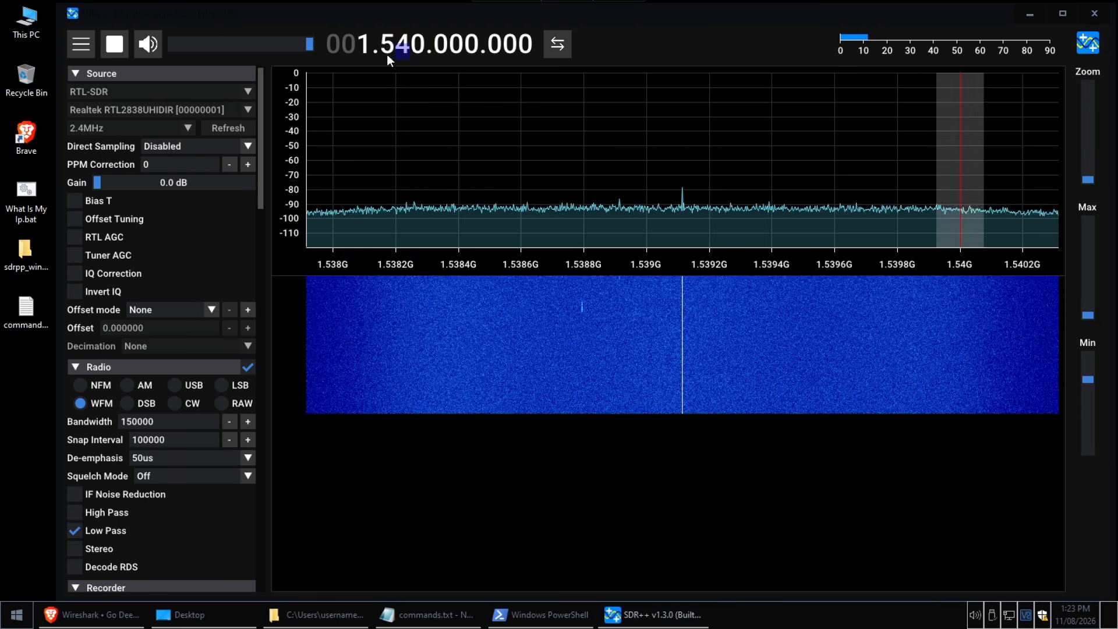
Enable Bias T and raise the gain to 28.0 dB, enlarging the spectrum display above the waterfall
{"action": "left_click", "coordinate": [75, 200]}
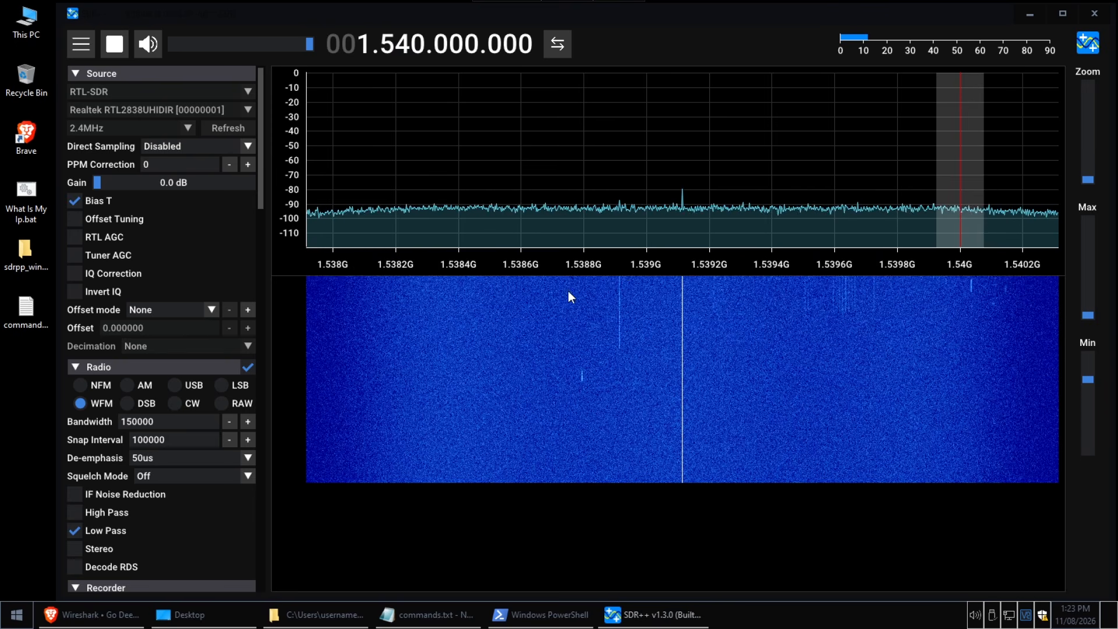
{"action": "left_click_drag", "start_coordinate": [621, 271], "coordinate": [641, 350]}
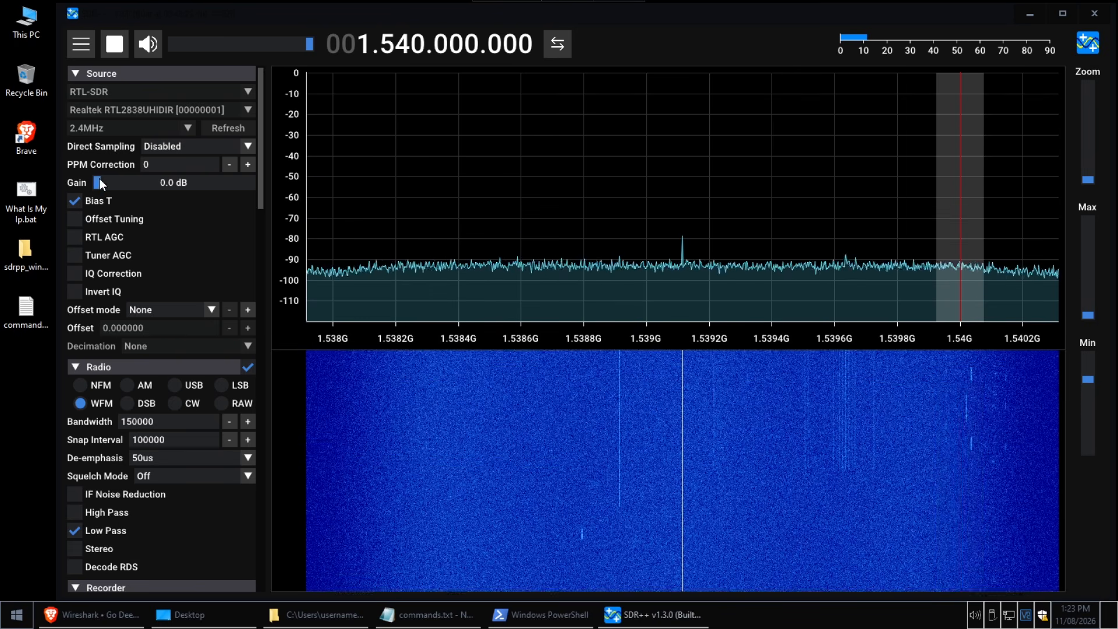
{"action": "left_click_drag", "start_coordinate": [115, 183], "coordinate": [180, 184]}
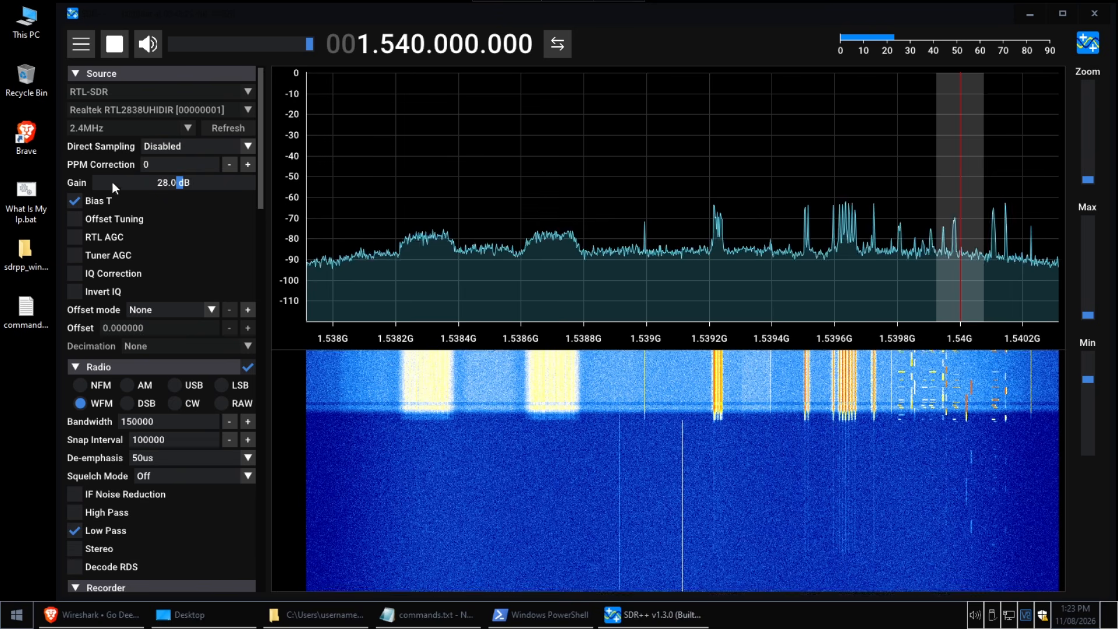
Scan the band between 1.534 and 1.542 GHz and tune onto the wide signal at 1.541.100.000 Hz
{"action": "scroll", "coordinate": [417, 44], "scroll_direction": "down", "scroll_amount": 3}
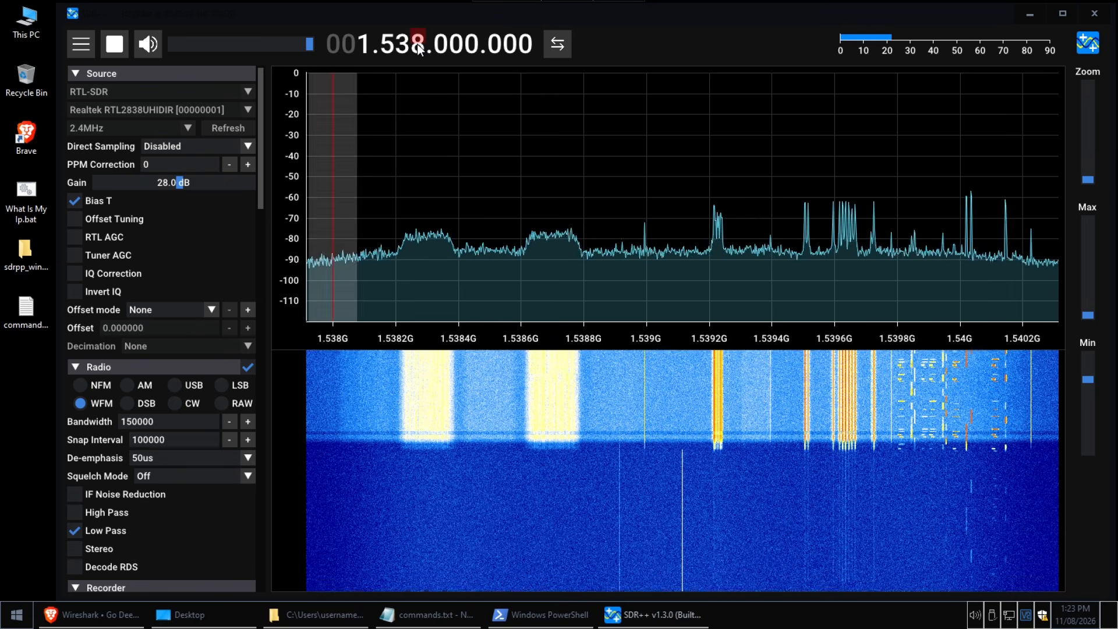
{"action": "scroll", "coordinate": [418, 44], "scroll_direction": "down", "scroll_amount": 3}
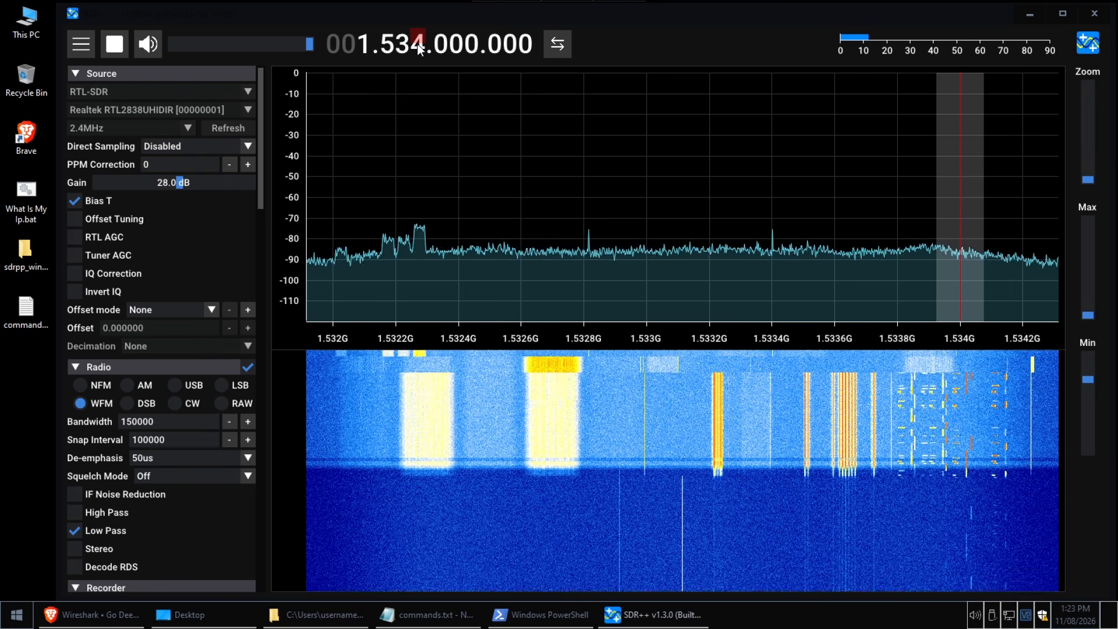
{"action": "scroll", "coordinate": [418, 44], "scroll_direction": "up", "scroll_amount": 1}
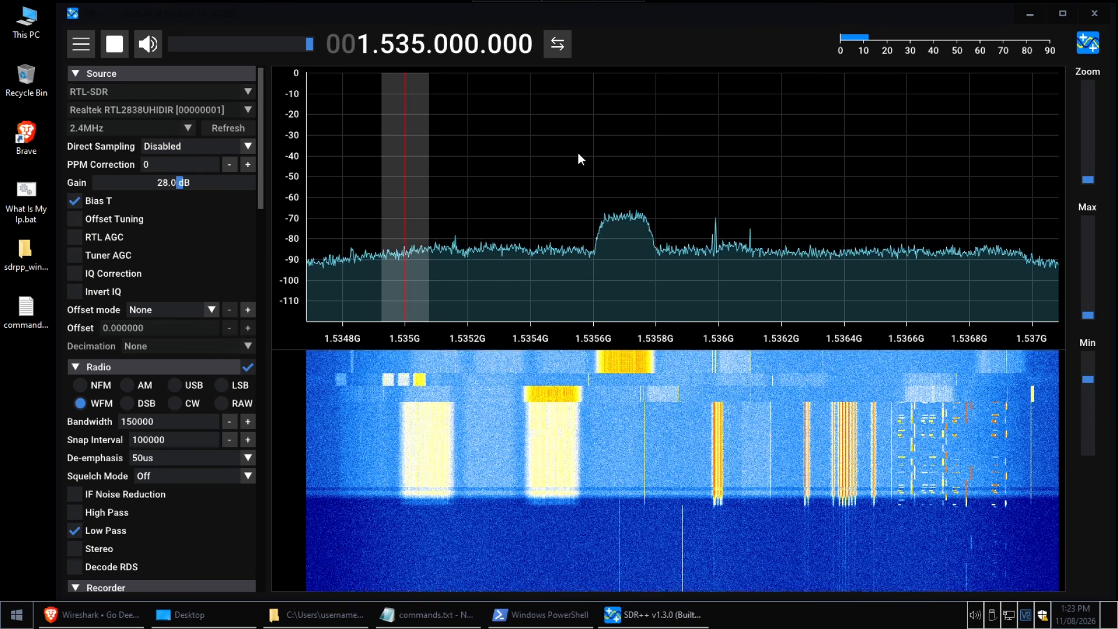
{"action": "scroll", "coordinate": [417, 47], "scroll_direction": "up", "scroll_amount": 3}
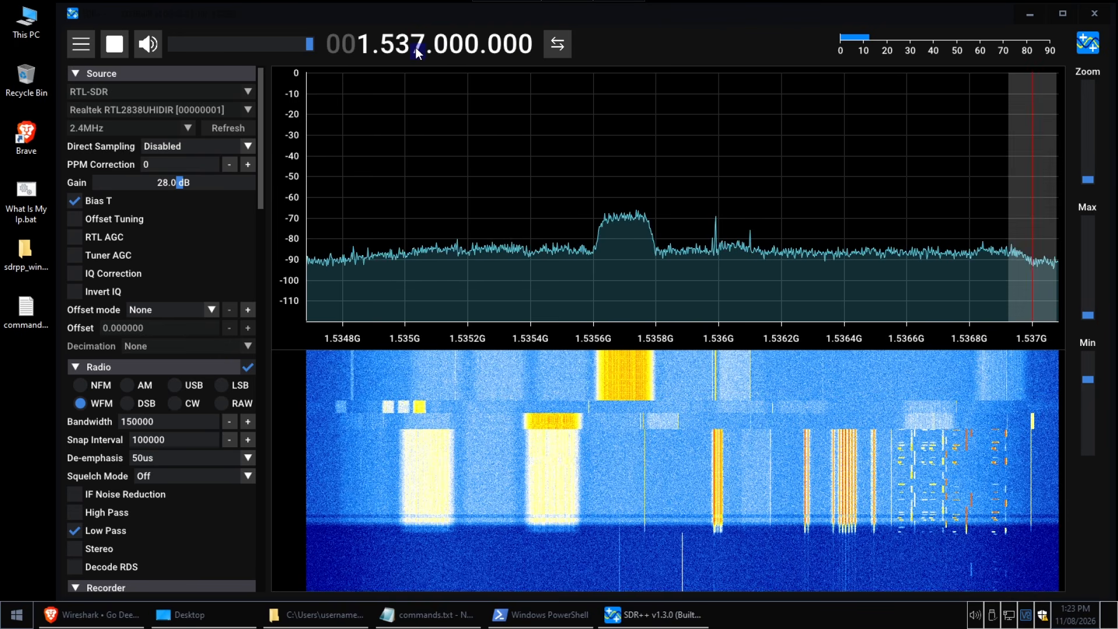
{"action": "scroll", "coordinate": [417, 47], "scroll_direction": "up", "scroll_amount": 4}
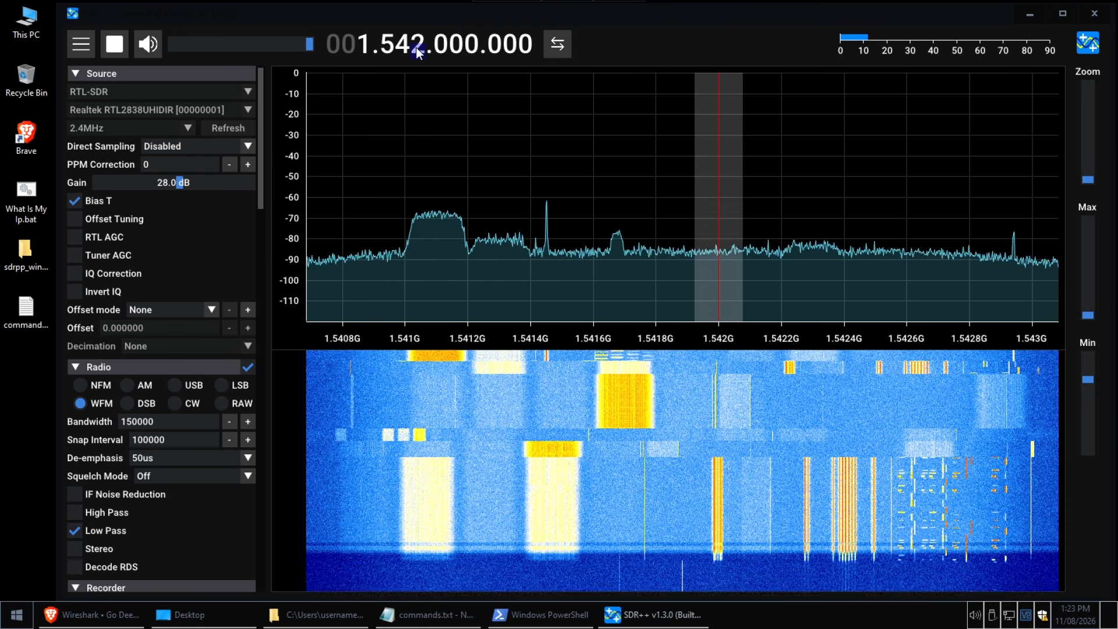
{"action": "left_click", "coordinate": [432, 236]}
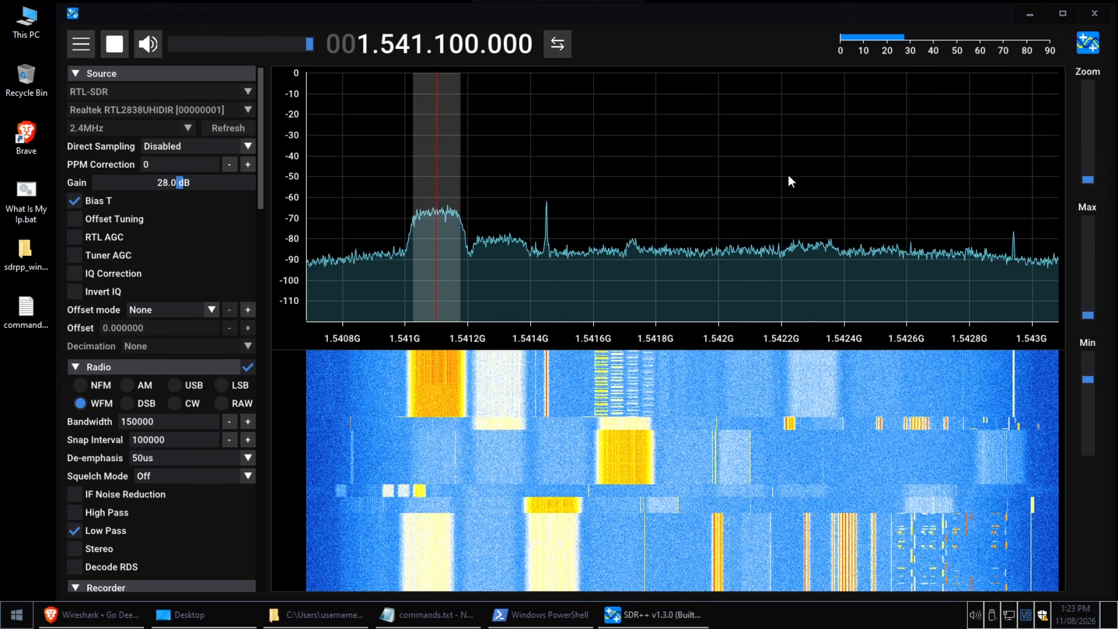
Narrow the spectrum's level range to about -42 to -92 dB and switch to centre tuning
{"action": "left_click_drag", "start_coordinate": [1089, 315], "coordinate": [1091, 291]}
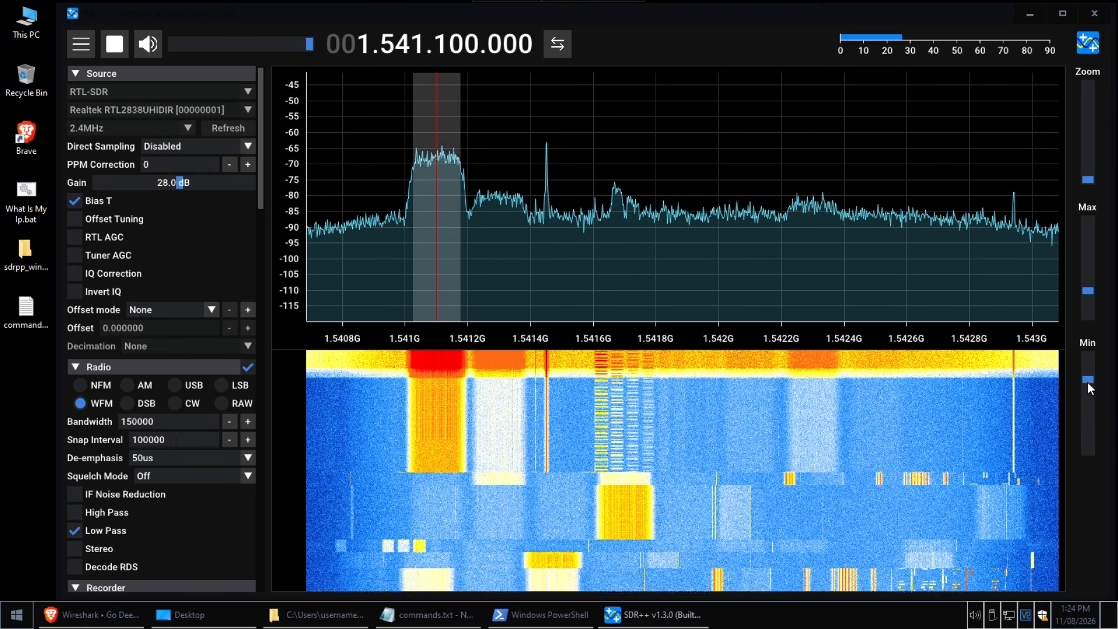
{"action": "left_click_drag", "start_coordinate": [1095, 393], "coordinate": [1098, 397]}
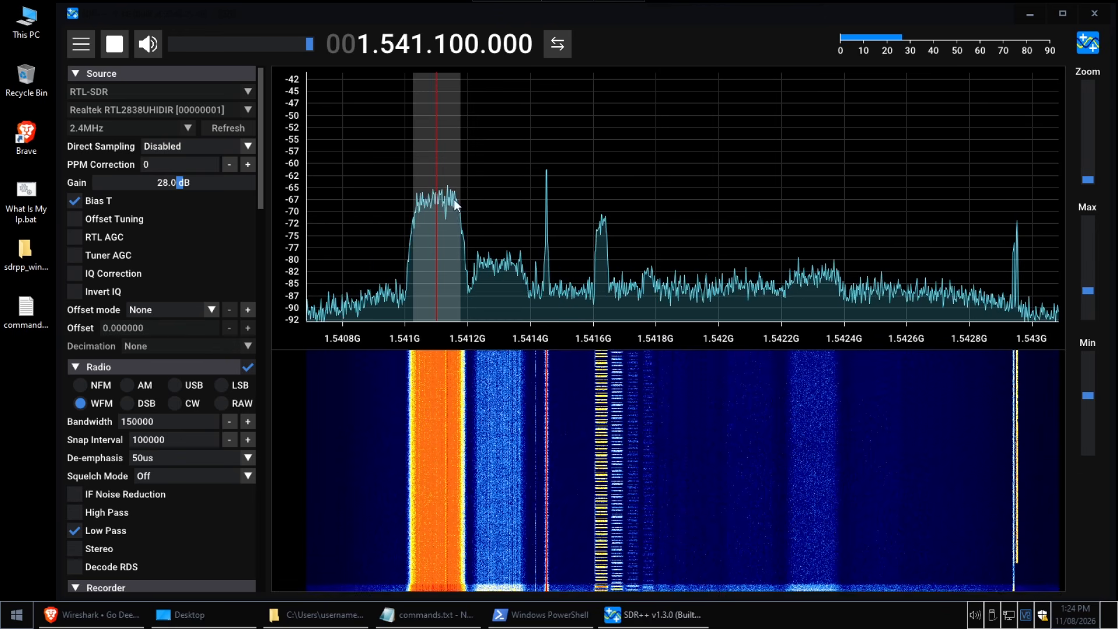
{"action": "left_click", "coordinate": [558, 45]}
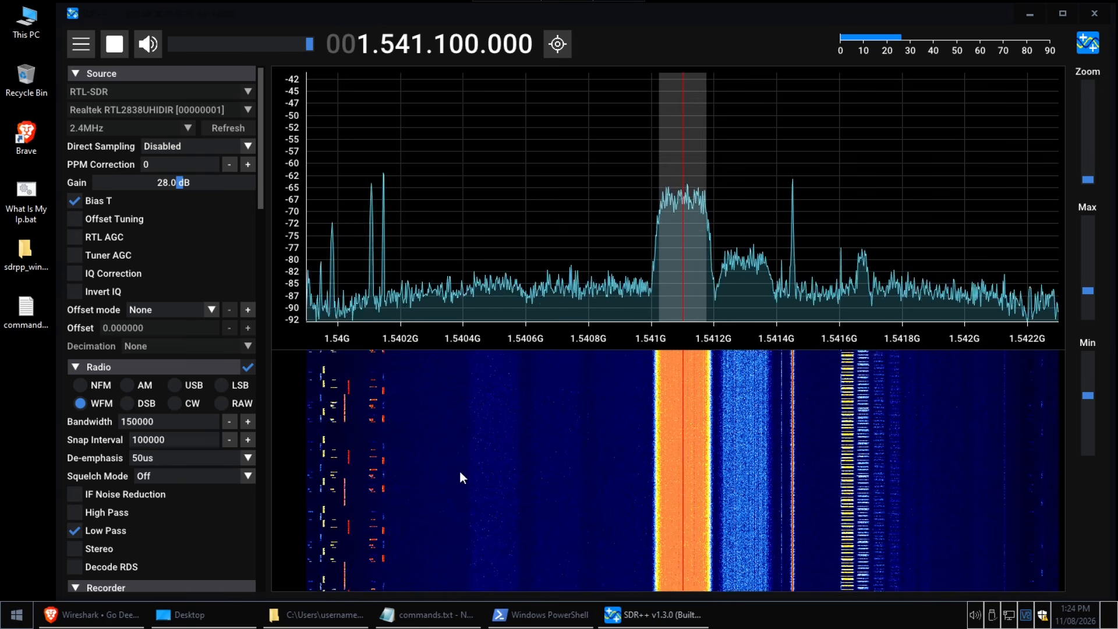
Stop reception and restart SDR++ from sdrpp.exe in the sdrpp_windows_x64 folder
{"action": "left_click", "coordinate": [117, 50]}
{"action": "scroll", "coordinate": [262, 315], "scroll_direction": "down", "scroll_amount": 10}
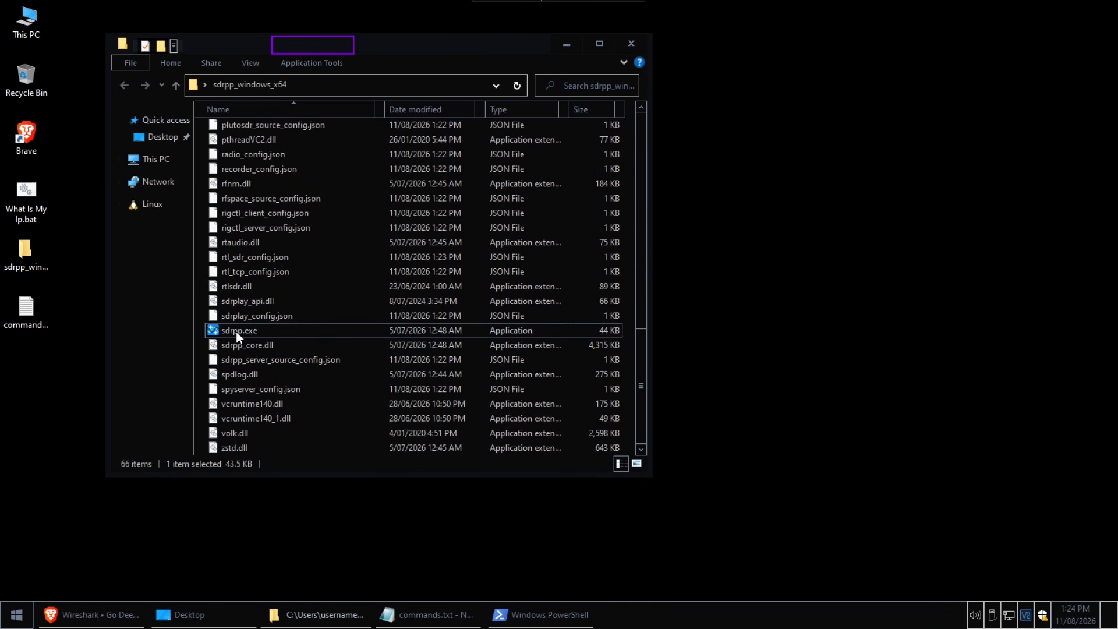
{"action": "double_click", "coordinate": [237, 332]}
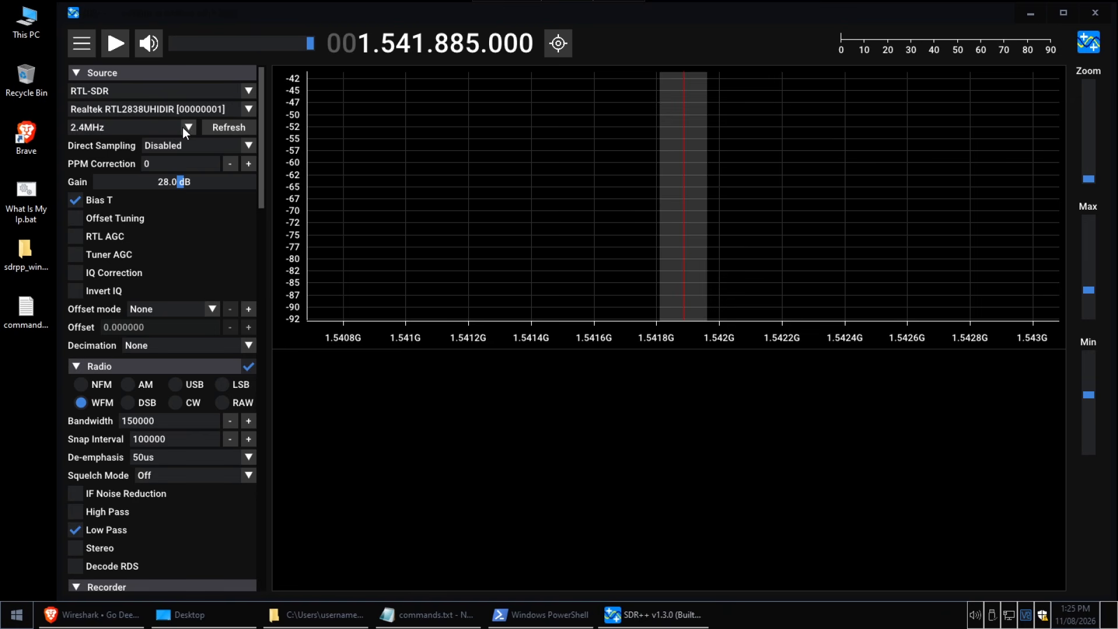
Set the RTL-SDR sample rate to 1.024MHz with 2x decimation and start reception
{"action": "left_click", "coordinate": [183, 127]}
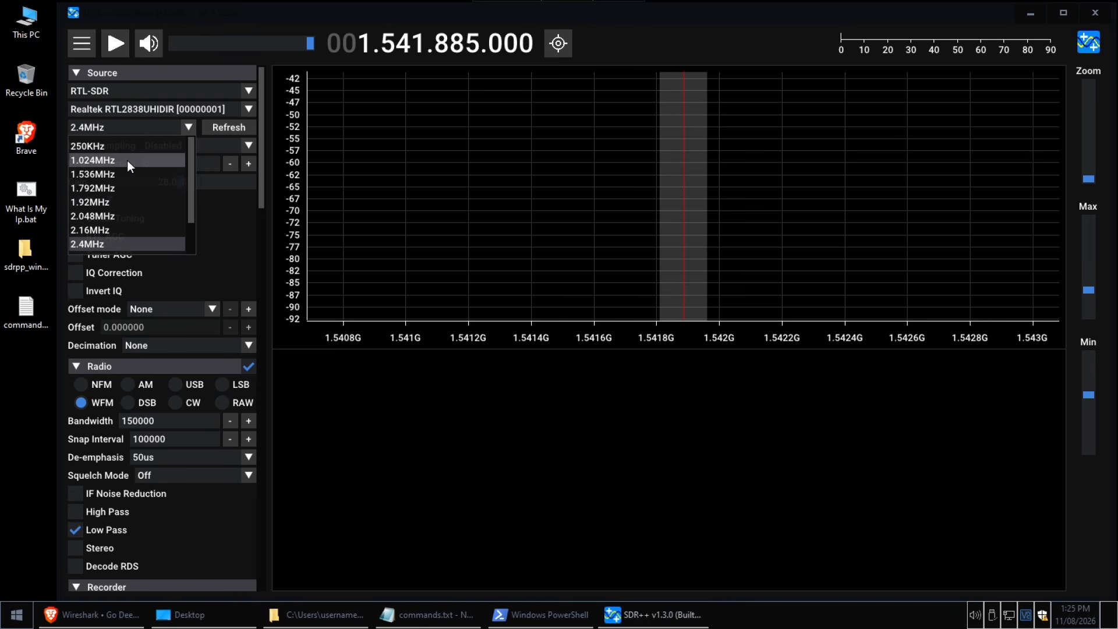
{"action": "left_click", "coordinate": [129, 161]}
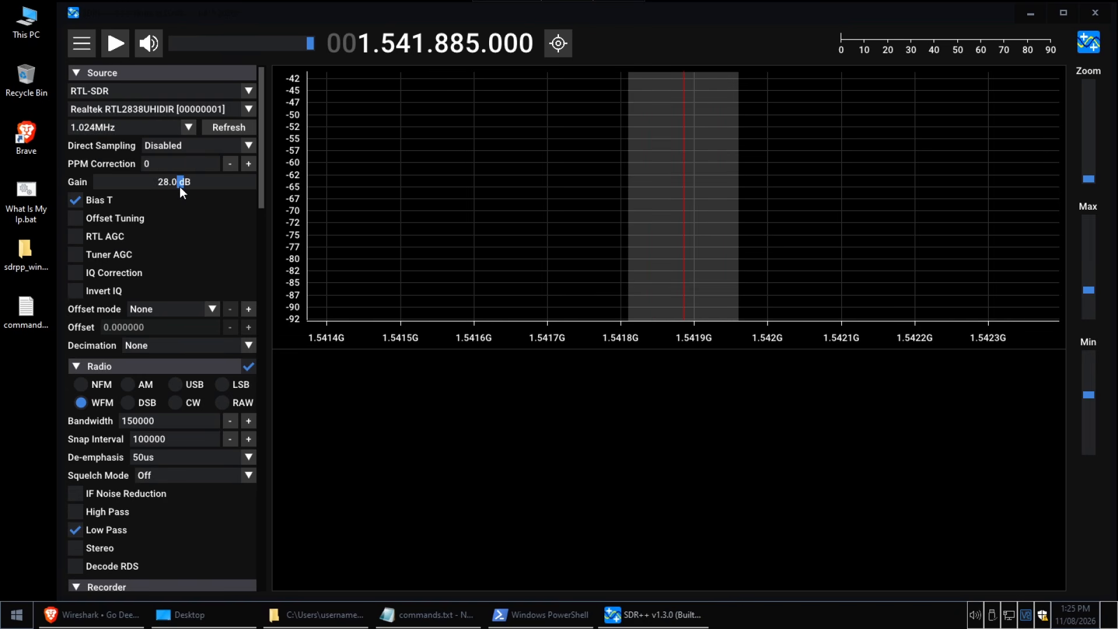
{"action": "left_click", "coordinate": [145, 348]}
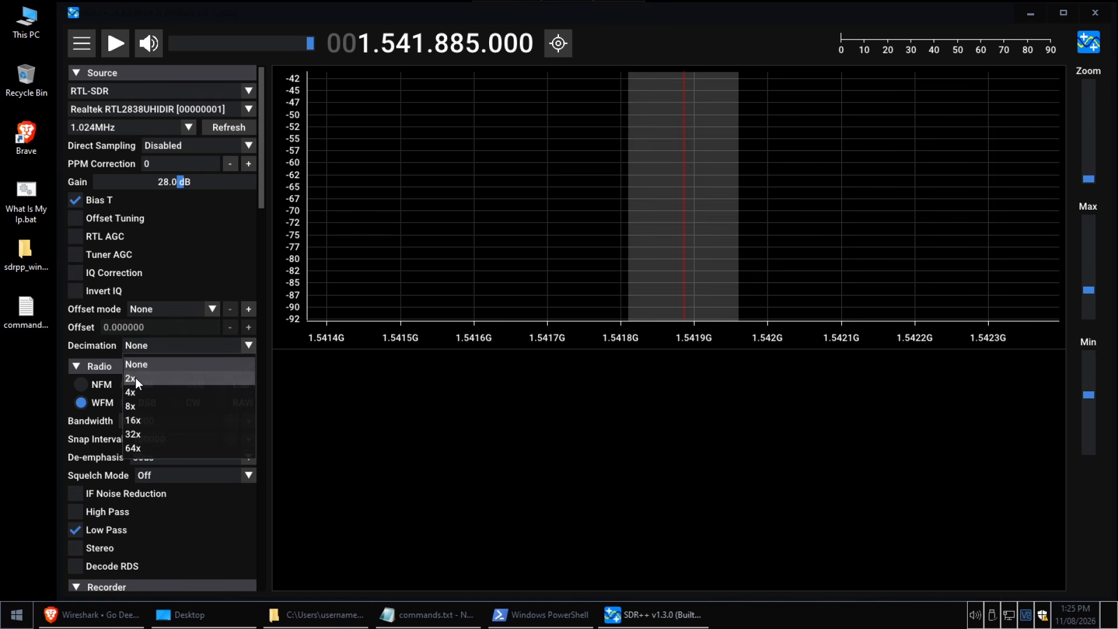
{"action": "left_click", "coordinate": [135, 377]}
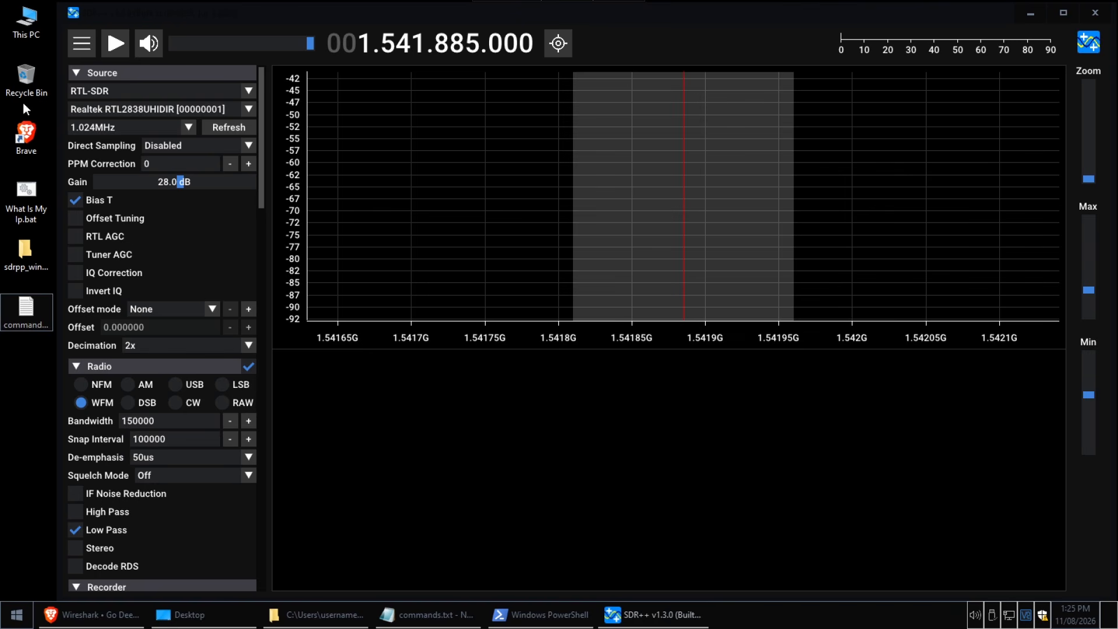
{"action": "left_click", "coordinate": [111, 52]}
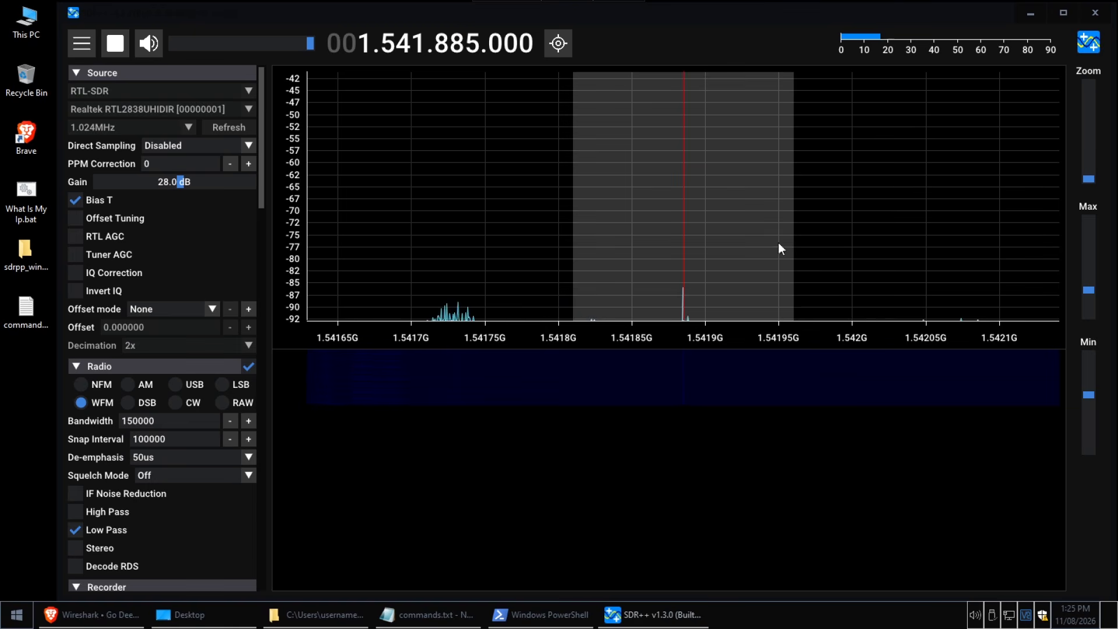
Tune to 1.541.085.000 Hz and adjust the spectrum's level range to about -72 to -101 dB
{"action": "left_click_drag", "start_coordinate": [1088, 295], "coordinate": [1092, 267]}
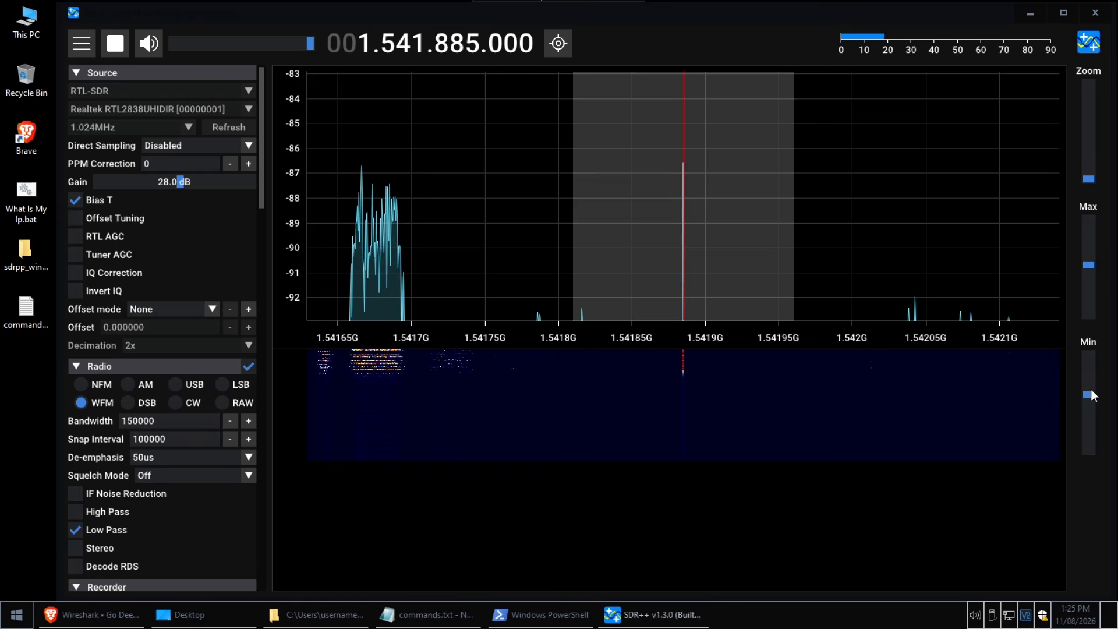
{"action": "left_click_drag", "start_coordinate": [1088, 394], "coordinate": [1089, 384]}
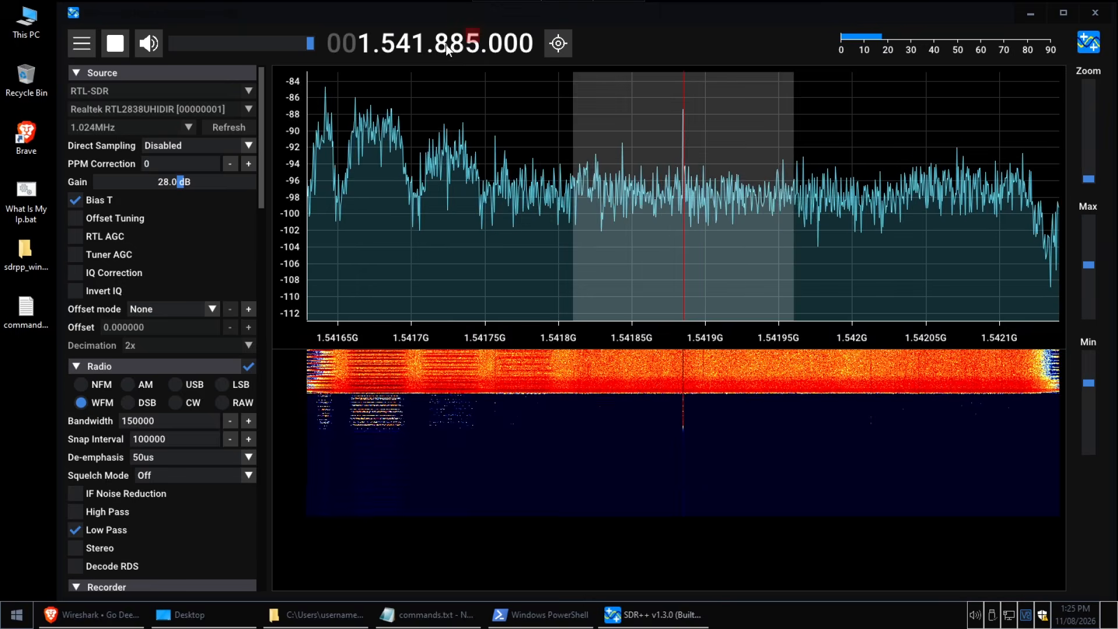
{"action": "scroll", "coordinate": [441, 46], "scroll_direction": "down", "scroll_amount": 5}
{"action": "scroll", "coordinate": [442, 46], "scroll_direction": "down", "scroll_amount": 3}
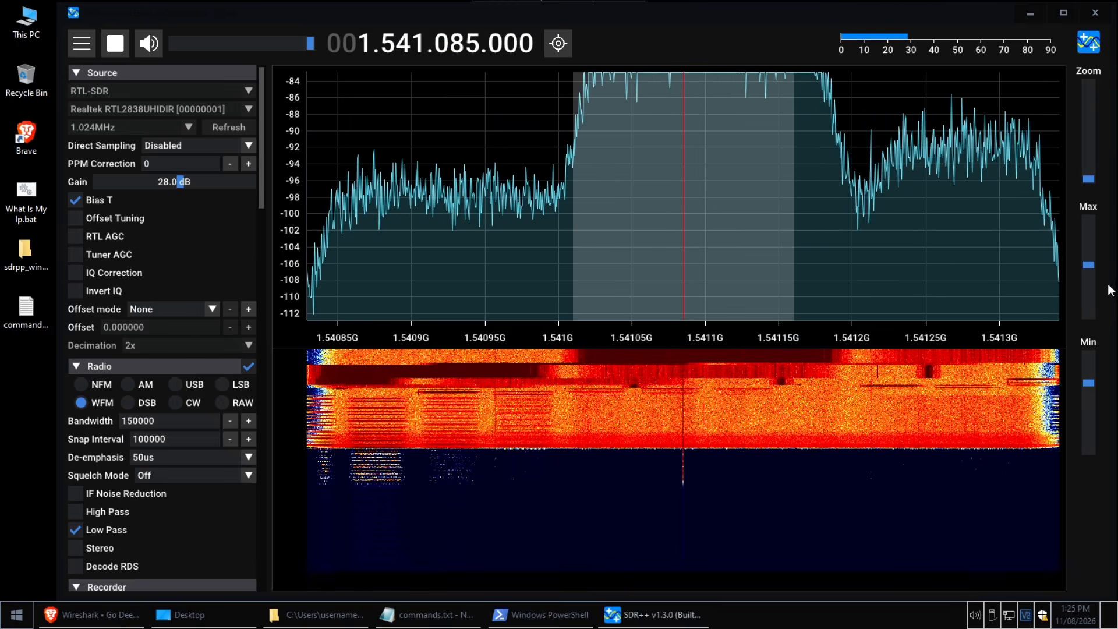
{"action": "left_click_drag", "start_coordinate": [1089, 265], "coordinate": [1093, 278]}
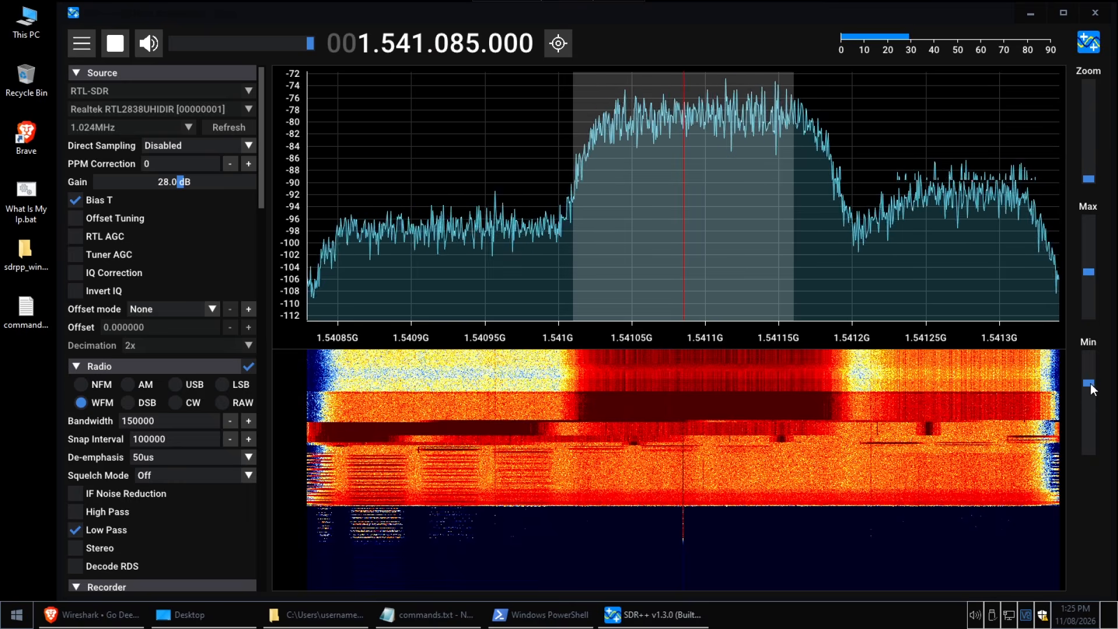
{"action": "left_click_drag", "start_coordinate": [1093, 389], "coordinate": [1100, 393]}
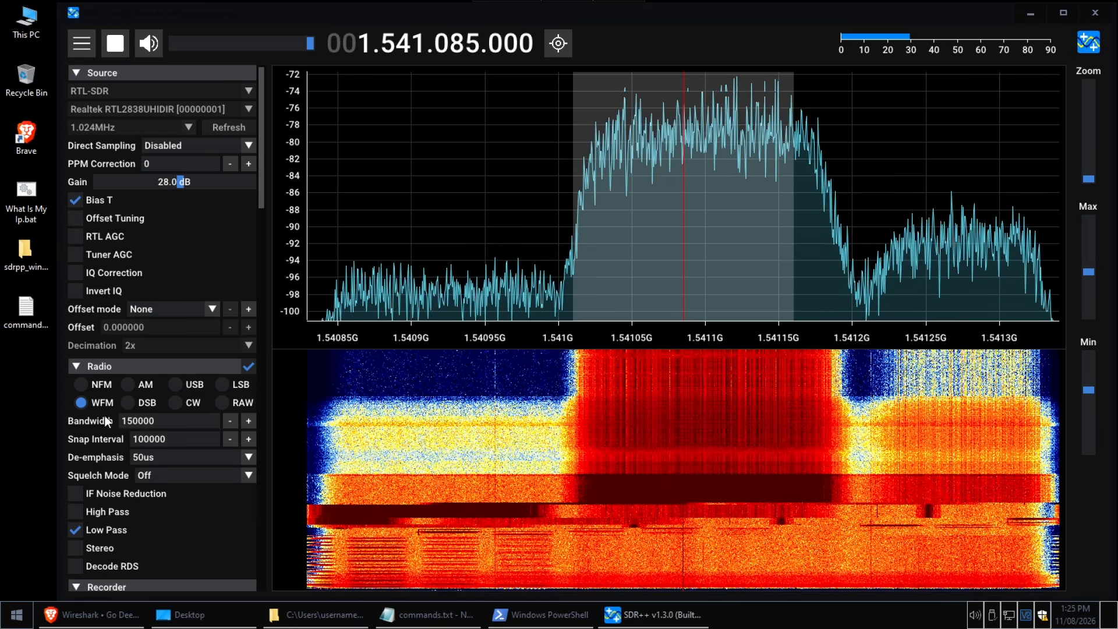
Set the radio bandwidth to 250000 and tune to 1.541.100.000 Hz to cover the whole wide signal
{"action": "left_click", "coordinate": [128, 421]}
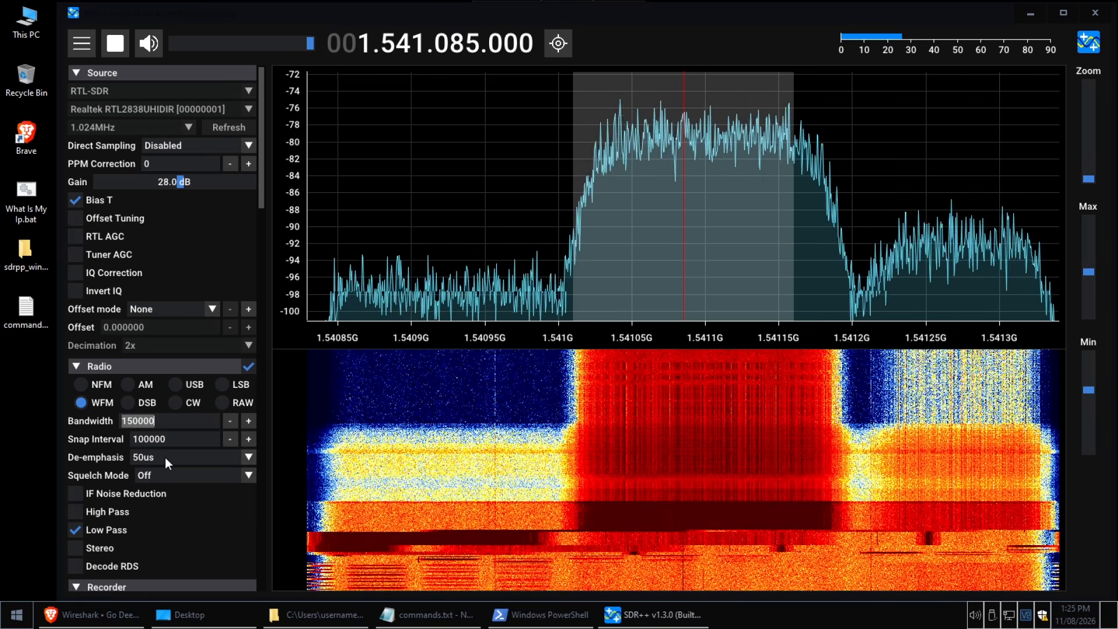
{"action": "key", "text": "Right"}
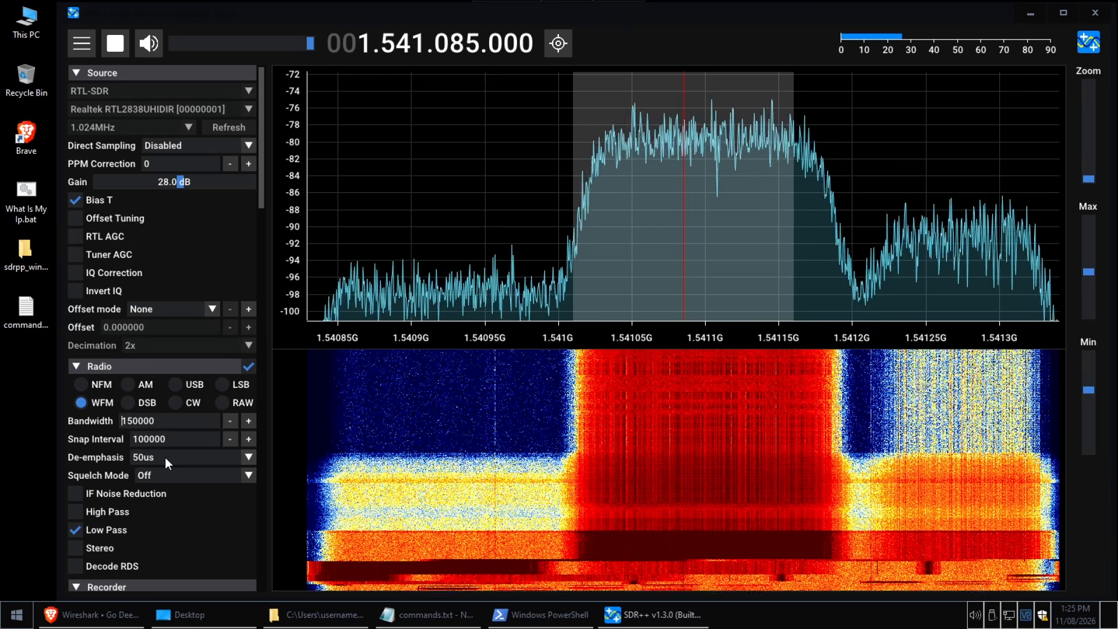
{"action": "key", "text": "Left"}
{"action": "key", "text": "Left"}
{"action": "key", "text": "Left"}
{"action": "key", "text": "BackSpace"}
{"action": "type", "text": "2"}
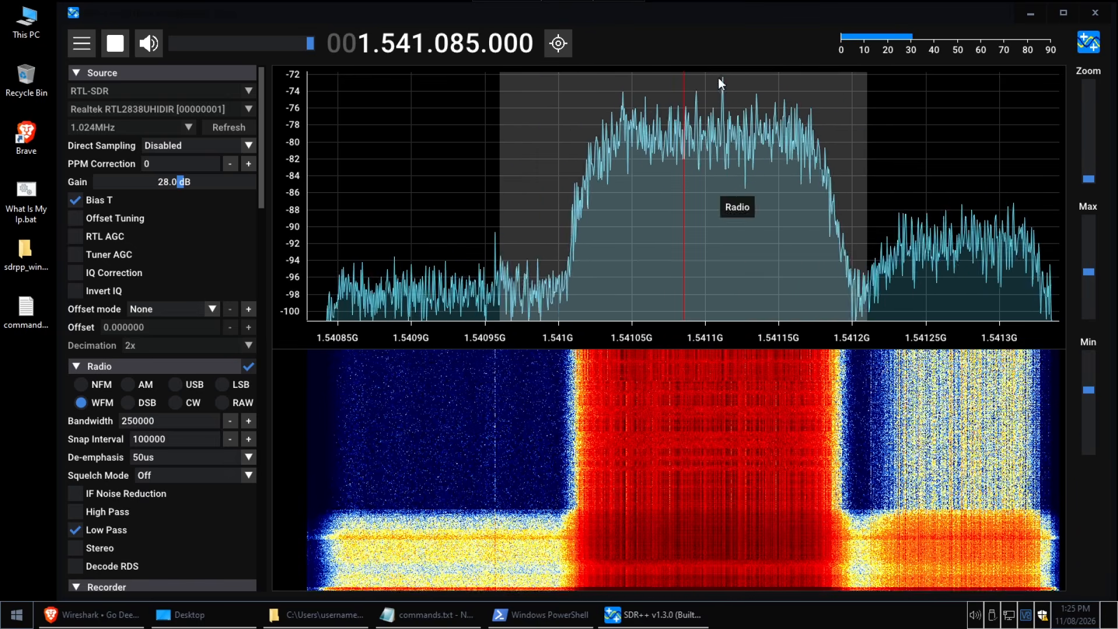
{"action": "right_click", "coordinate": [457, 38]}
{"action": "scroll", "coordinate": [444, 47], "scroll_direction": "up", "scroll_amount": 1}
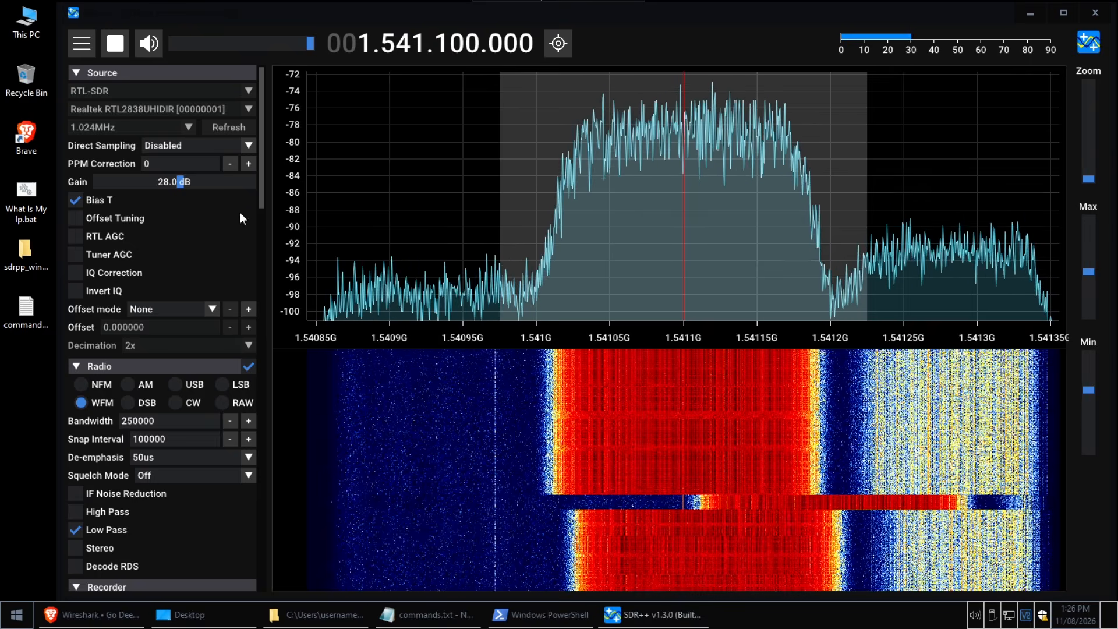
Switch the recorder to Baseband and choose the Desktop as its recording folder
{"action": "scroll", "coordinate": [261, 228], "scroll_direction": "down", "scroll_amount": 2}
{"action": "scroll", "coordinate": [262, 239], "scroll_direction": "down", "scroll_amount": 4}
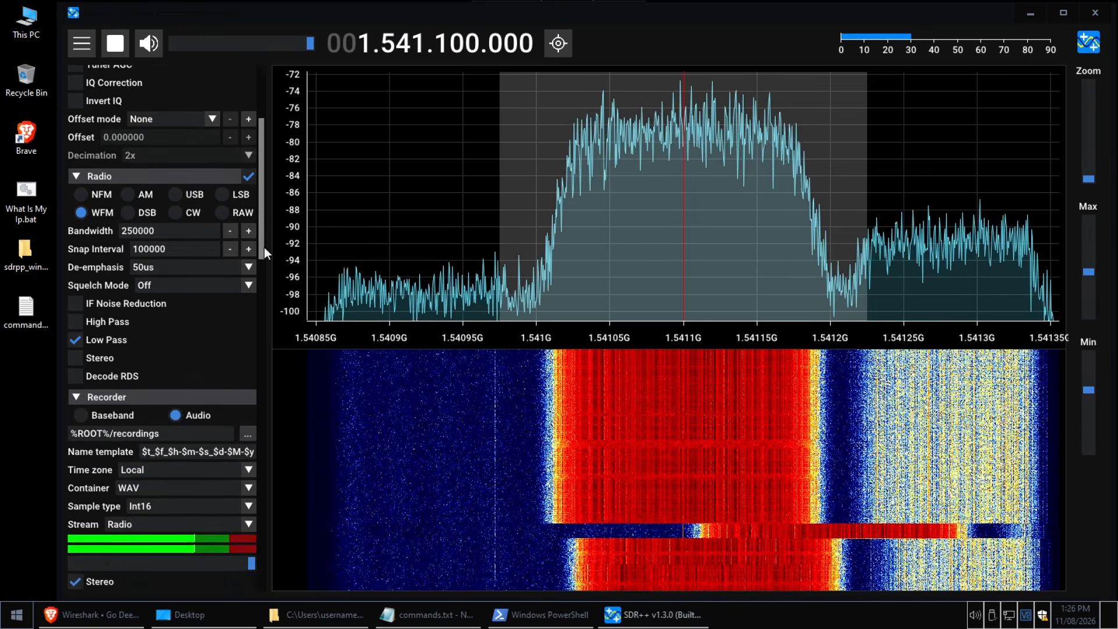
{"action": "scroll", "coordinate": [264, 256], "scroll_direction": "down", "scroll_amount": 2}
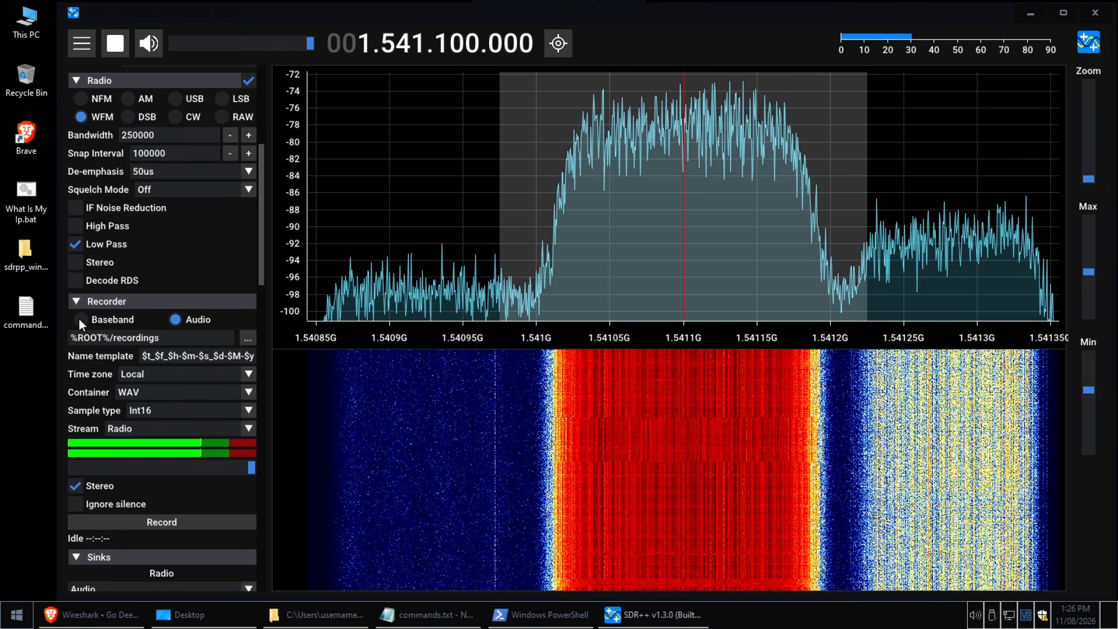
{"action": "left_click", "coordinate": [80, 320]}
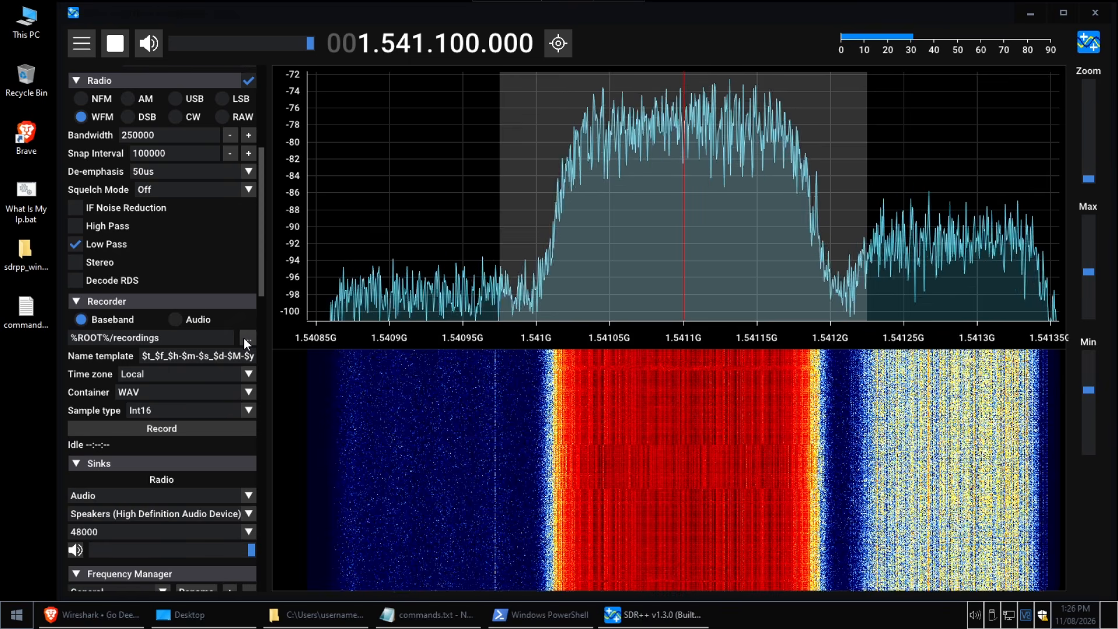
{"action": "left_click", "coordinate": [247, 338]}
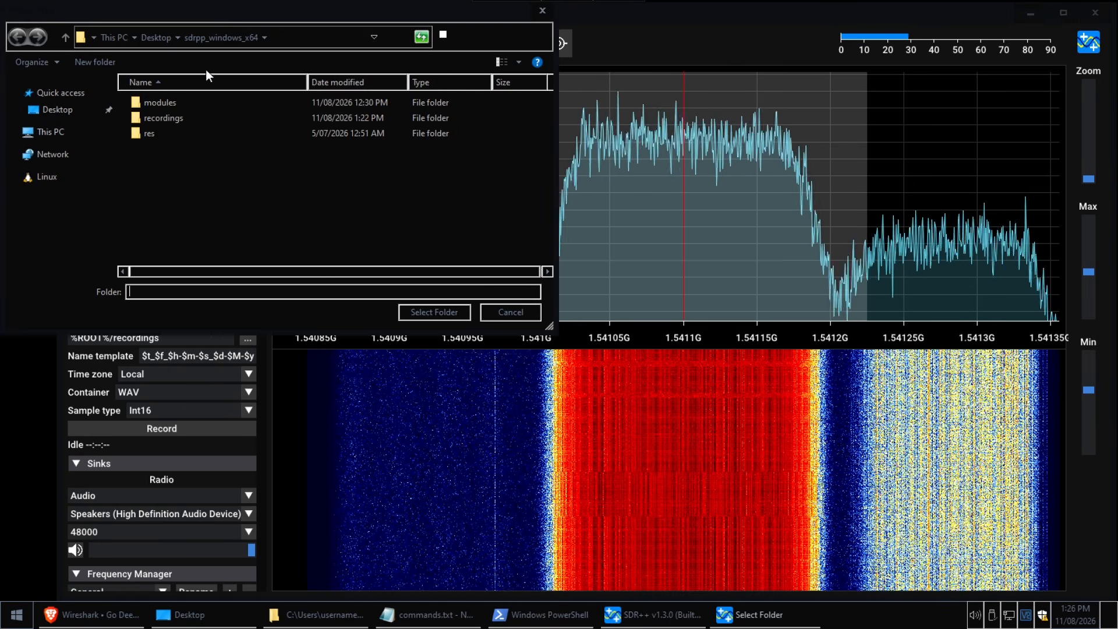
{"action": "left_click_drag", "start_coordinate": [212, 12], "coordinate": [406, 41]}
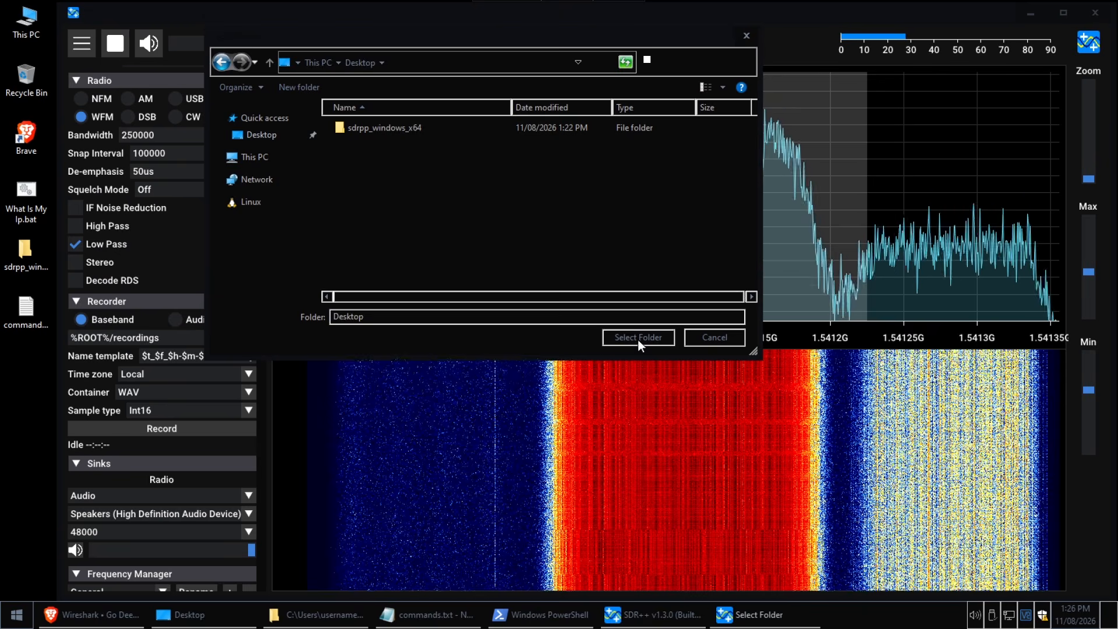
{"action": "left_click", "coordinate": [638, 338]}
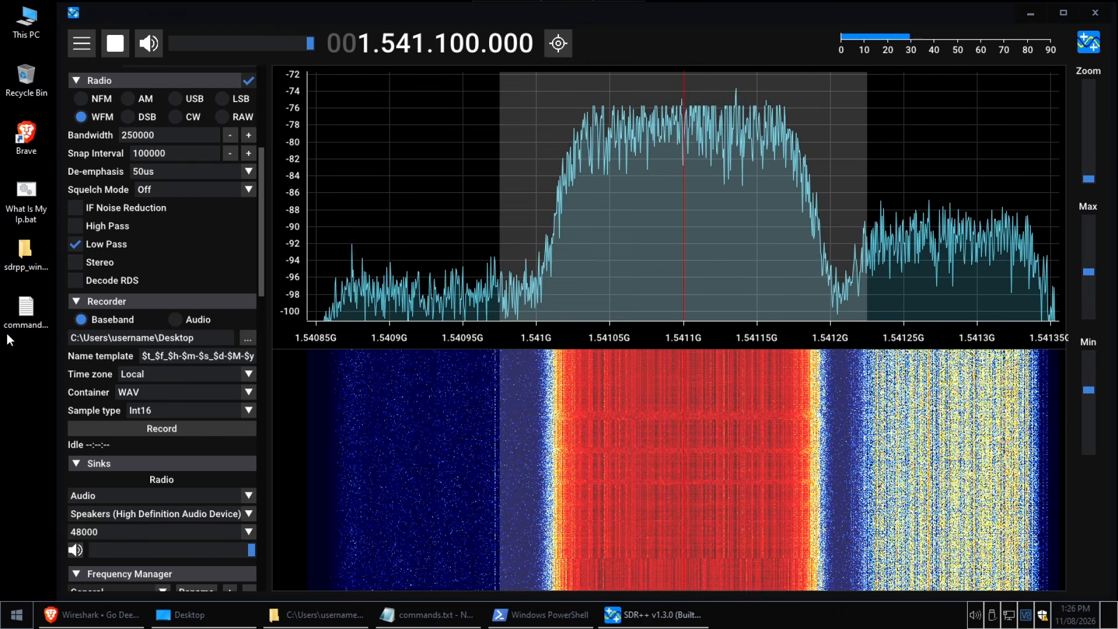
Record about 40 seconds of baseband with the name template capture, the WAV container and the Int16 sample type
{"action": "double_click", "coordinate": [201, 355]}
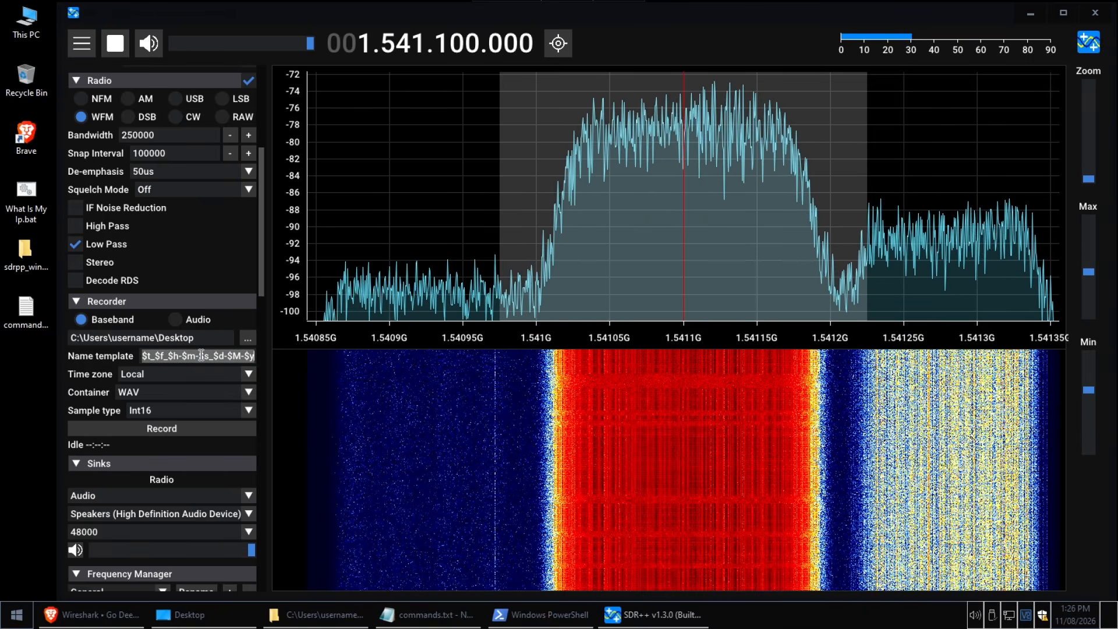
{"action": "type", "text": "capture"}
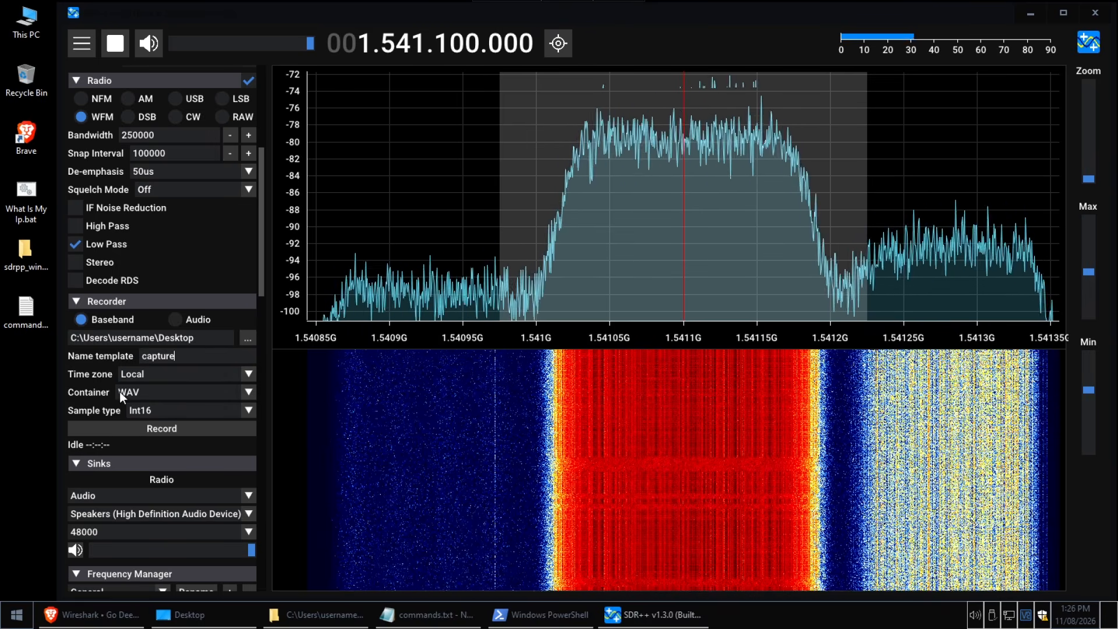
{"action": "left_click", "coordinate": [144, 391]}
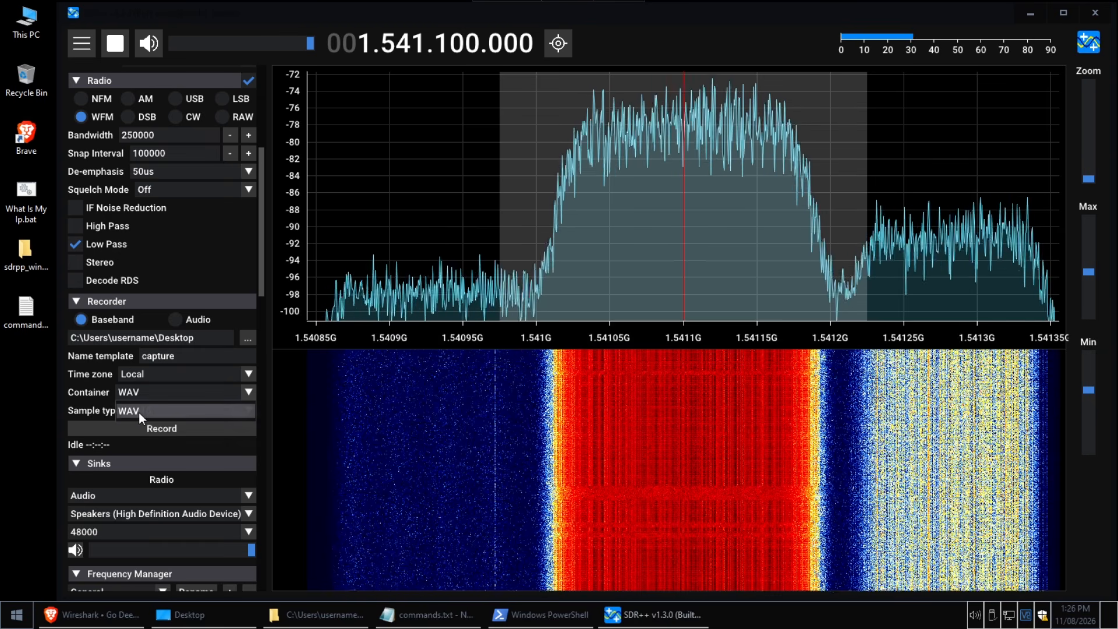
{"action": "left_click", "coordinate": [139, 412]}
{"action": "left_click", "coordinate": [152, 410]}
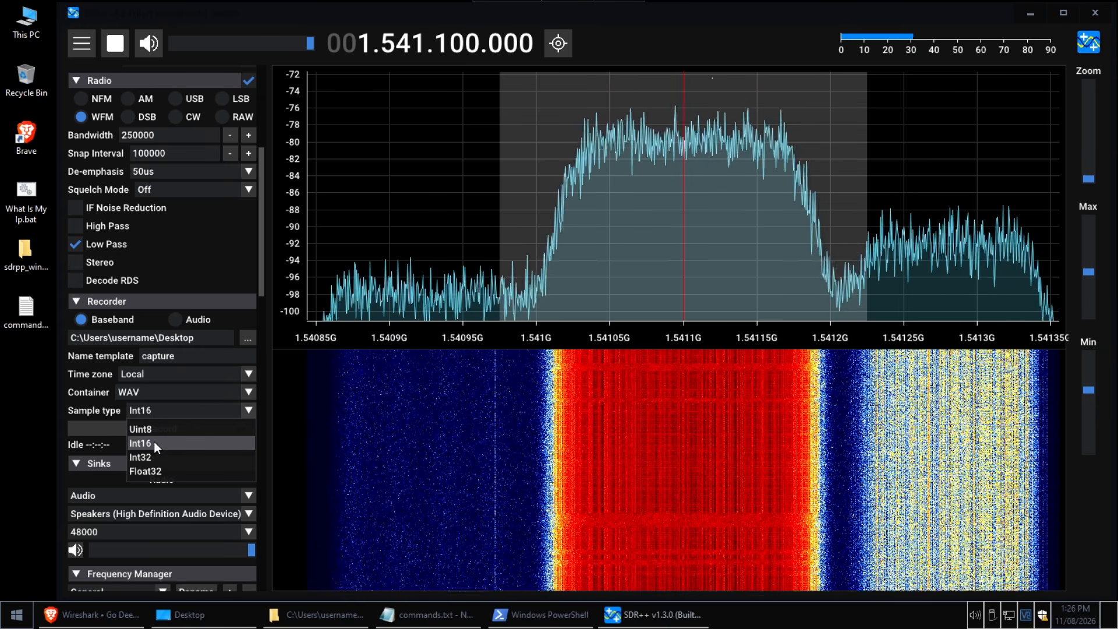
{"action": "left_click", "coordinate": [154, 442]}
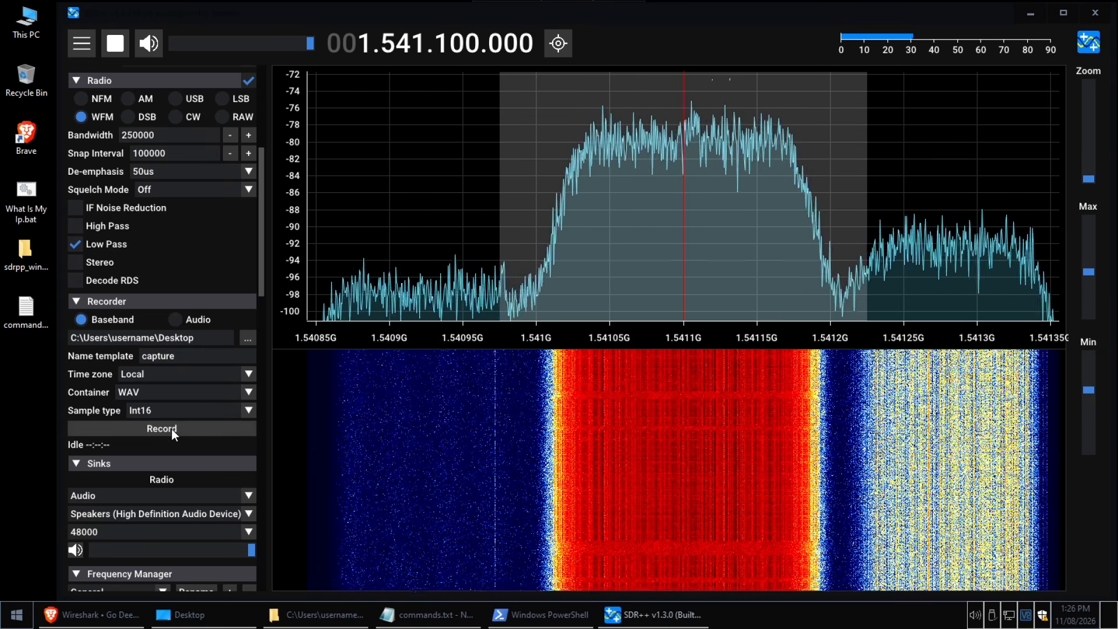
{"action": "left_click", "coordinate": [172, 429]}
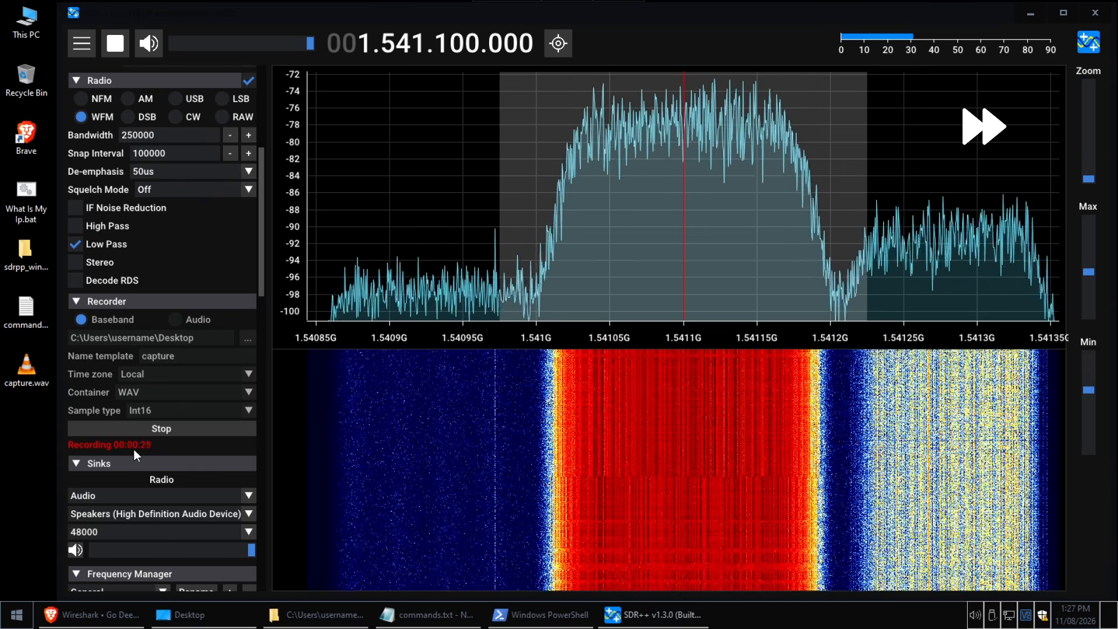
{"action": "left_click", "coordinate": [165, 431]}
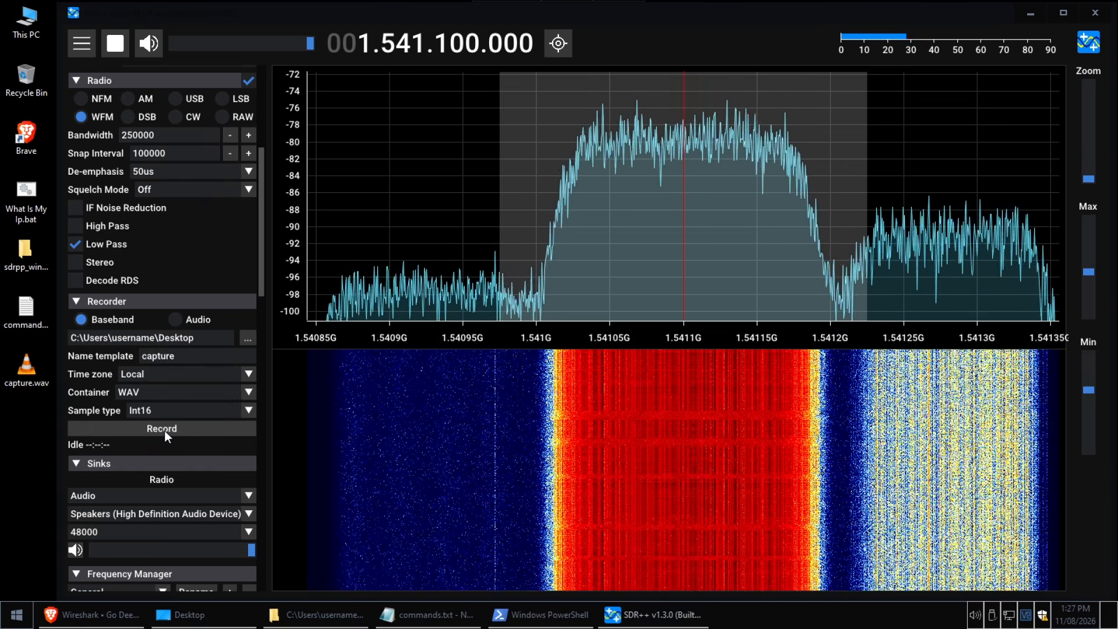
Check the size of capture.wav on the desktop in its file properties
{"action": "left_click", "coordinate": [26, 369]}
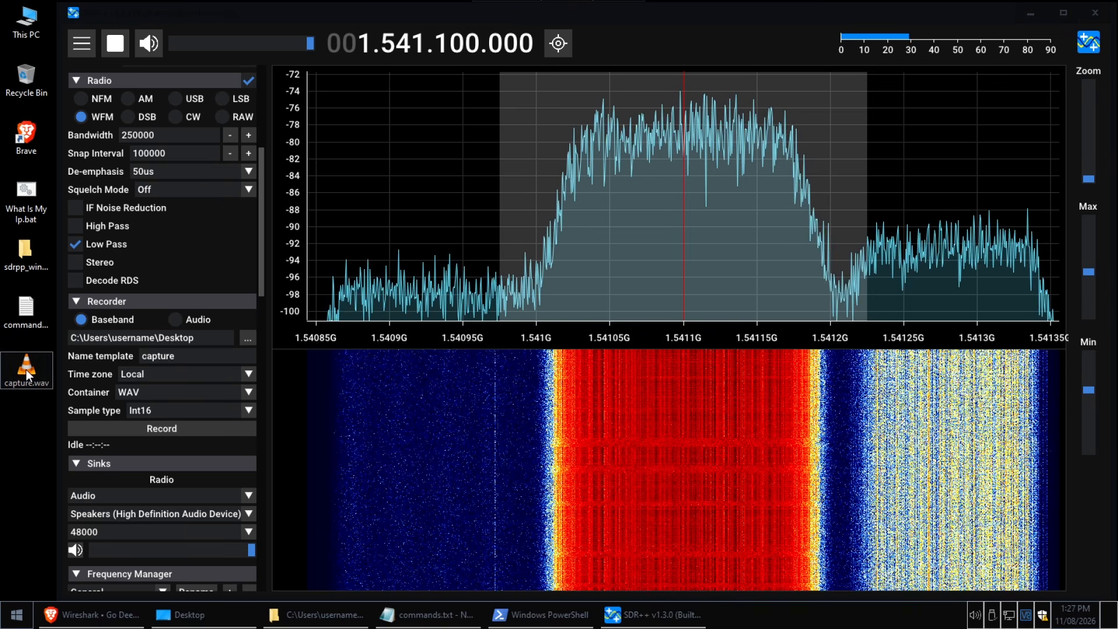
{"action": "right_click", "coordinate": [26, 370]}
{"action": "left_click", "coordinate": [55, 352]}
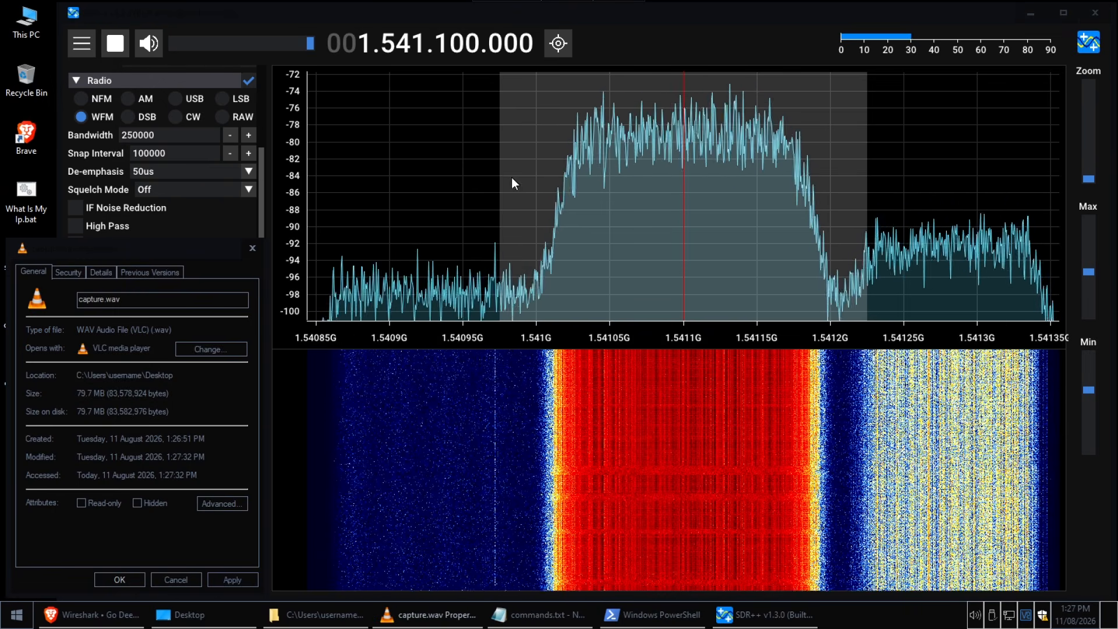
{"action": "left_click_drag", "start_coordinate": [150, 243], "coordinate": [291, 188]}
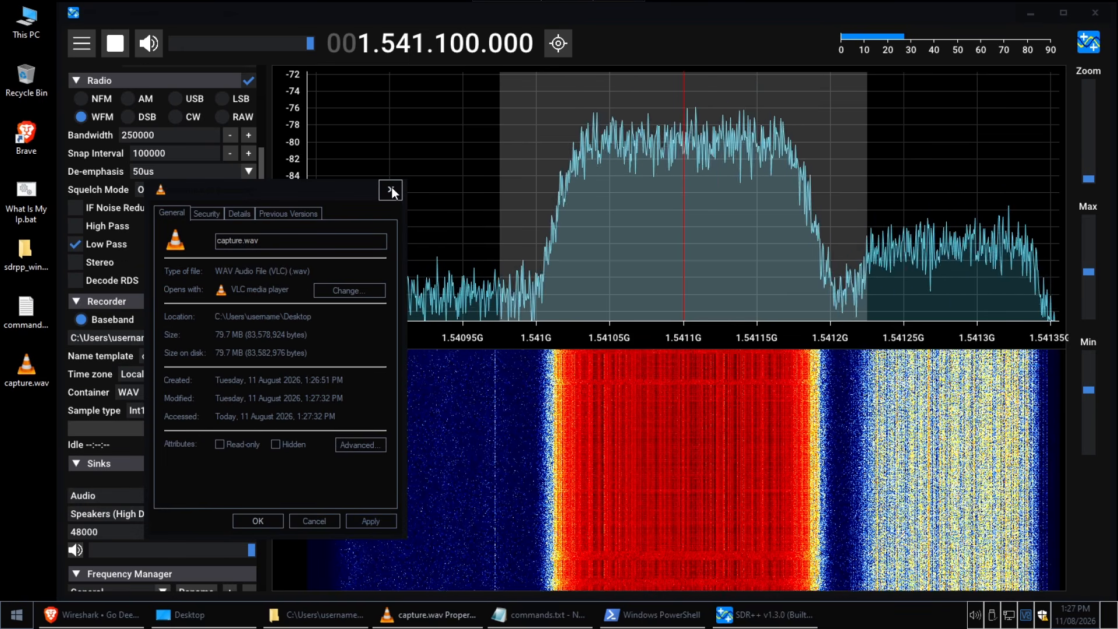
{"action": "left_click", "coordinate": [391, 188]}
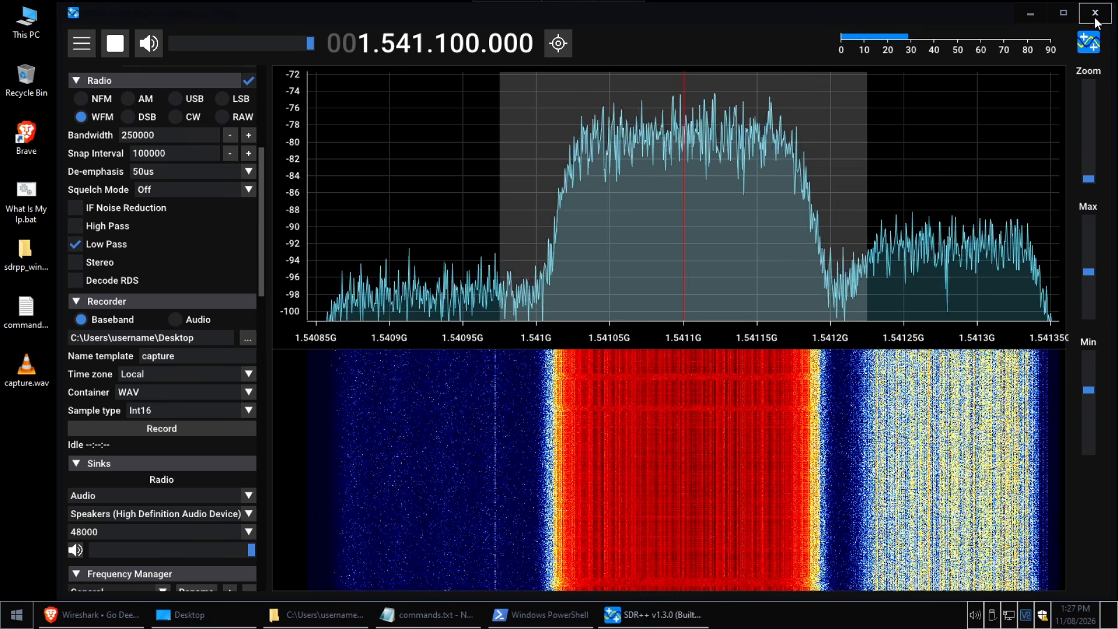
Close SDR++ and the sdrpp_windows_x64 folder, and bring up the Desktop folder, commands.txt and Windows PowerShell
{"action": "left_click", "coordinate": [1096, 12]}
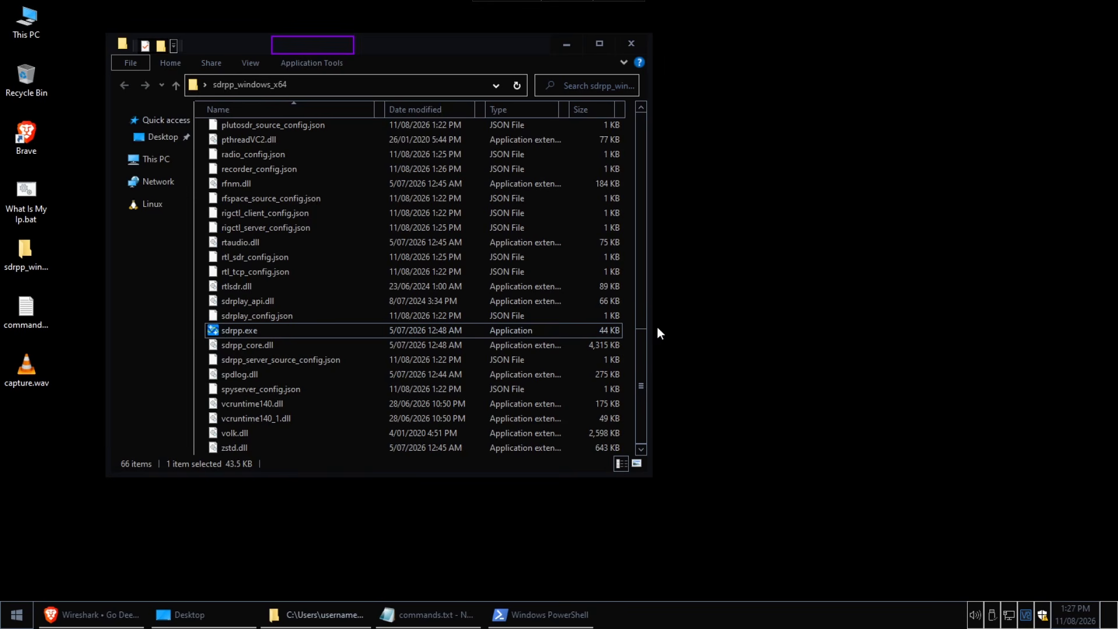
{"action": "left_click", "coordinate": [633, 44]}
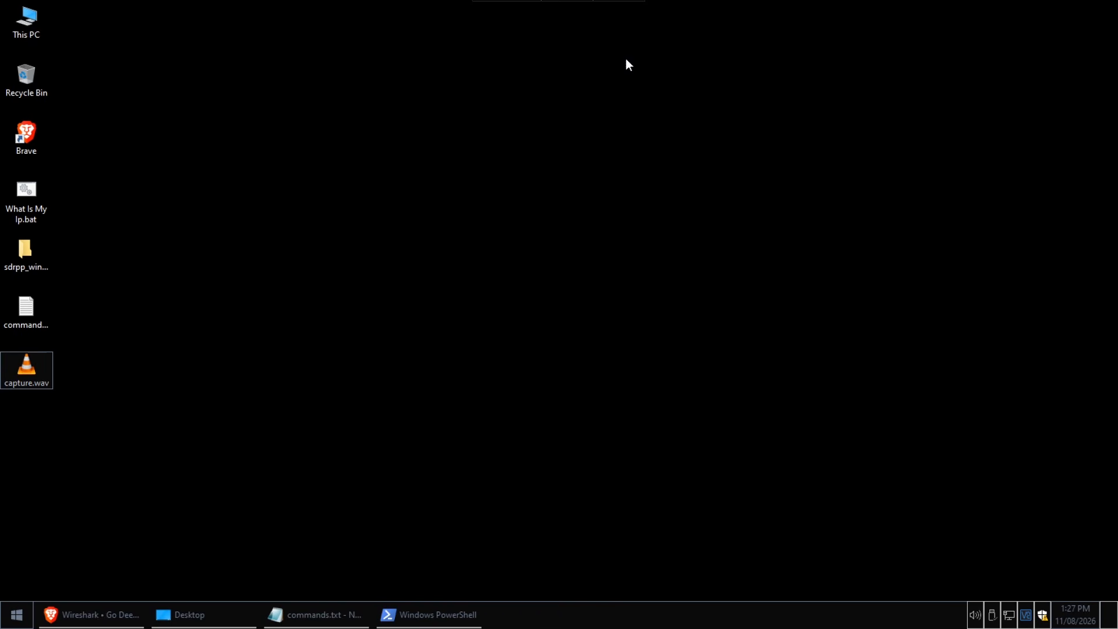
{"action": "left_click", "coordinate": [236, 615]}
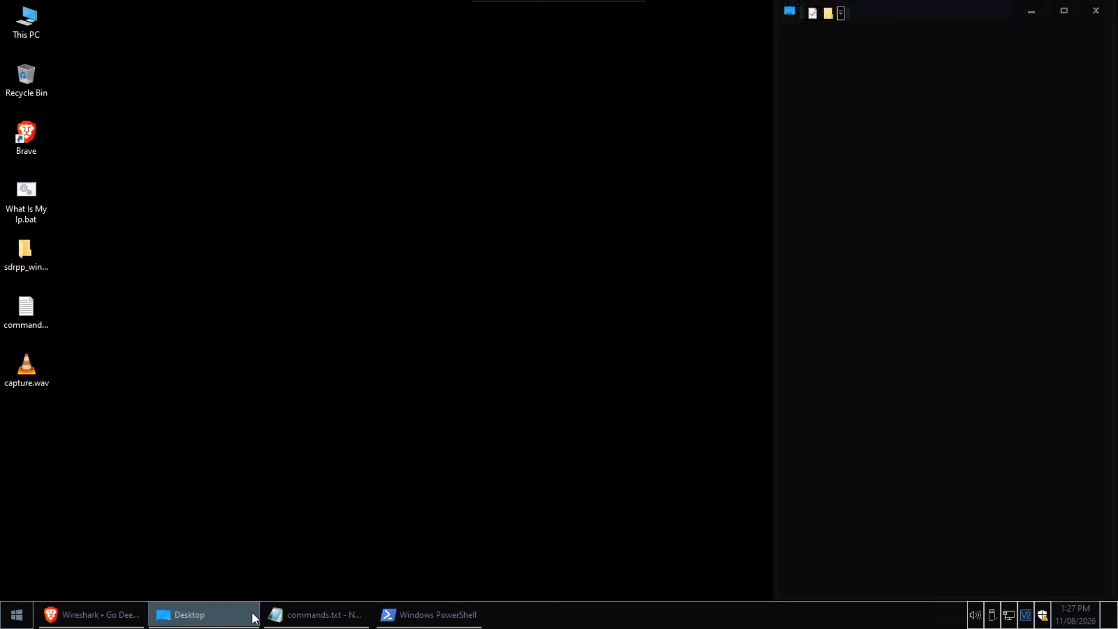
{"action": "left_click", "coordinate": [317, 614]}
{"action": "left_click", "coordinate": [400, 621]}
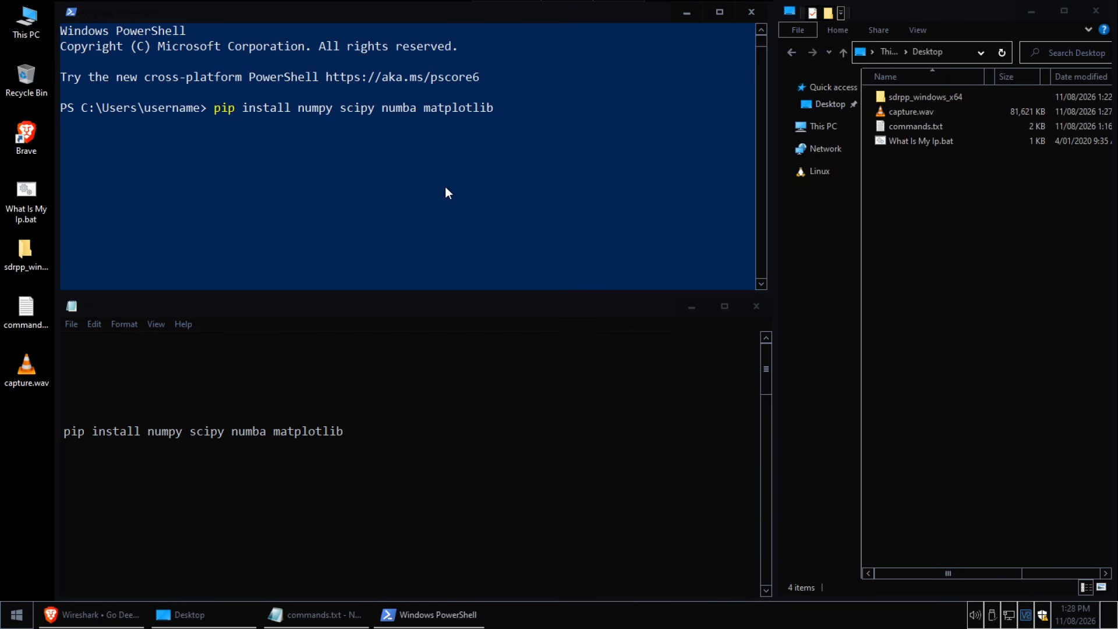
Install numpy, scipy, numba and matplotlib with pip in PowerShell
{"action": "left_click", "coordinate": [510, 169]}
{"action": "key", "text": "Return"}
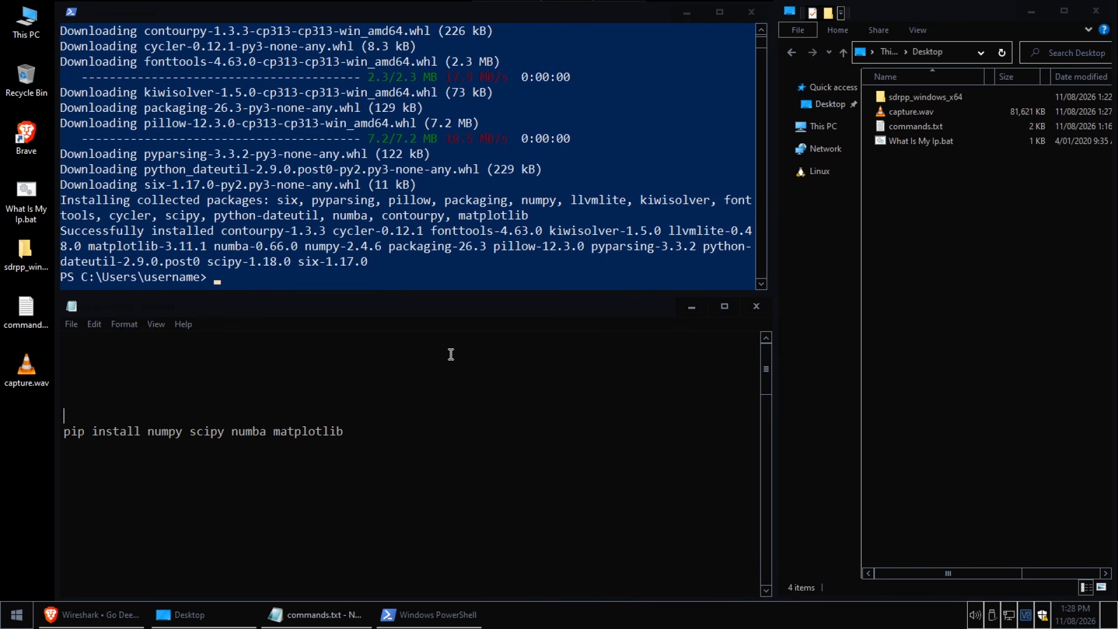
Copy the DecBGAN download, extract, rename and cleanup commands from commands.txt
{"action": "scroll", "coordinate": [428, 408], "scroll_direction": "down", "scroll_amount": 5}
{"action": "scroll", "coordinate": [428, 415], "scroll_direction": "up", "scroll_amount": 1}
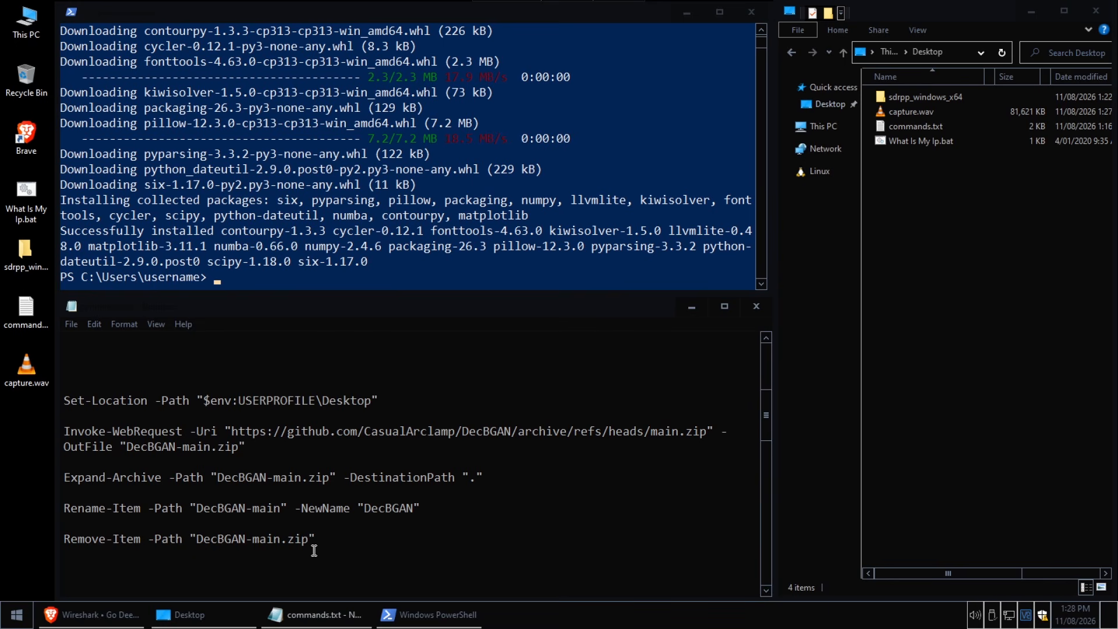
{"action": "right_click", "coordinate": [78, 402]}
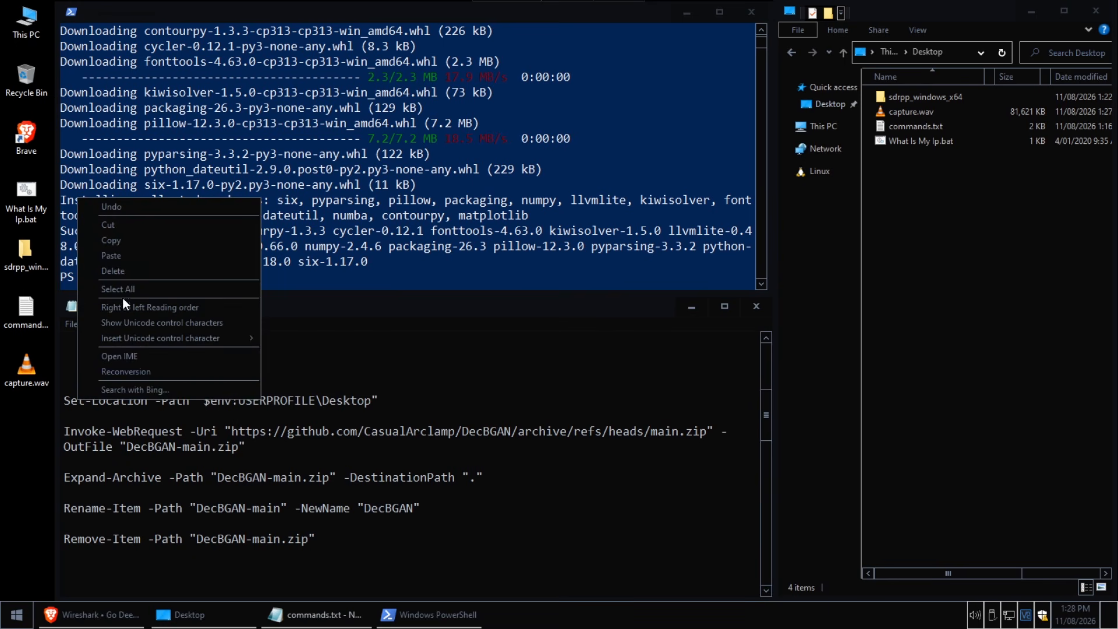
{"action": "left_click", "coordinate": [120, 243]}
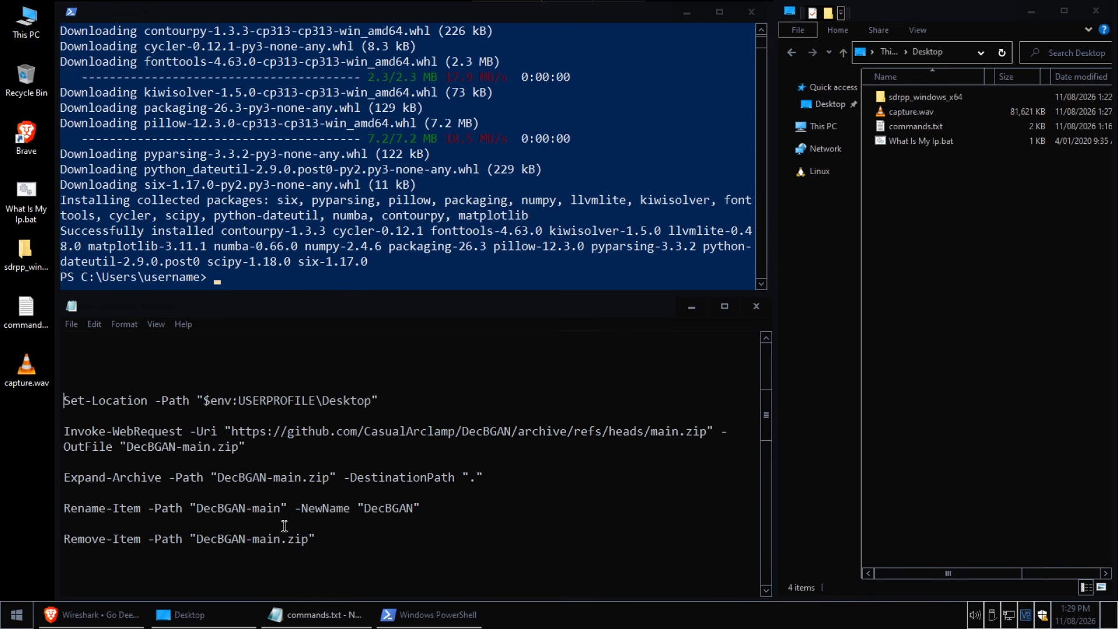
{"action": "left_click", "coordinate": [365, 431]}
Switch to Brave, look over the DecBGAN YouTube video's description and pinned comment, and minimize the browser
{"action": "left_click", "coordinate": [90, 615]}
{"action": "left_click", "coordinate": [145, 16]}
{"action": "scroll", "coordinate": [324, 438], "scroll_direction": "down", "scroll_amount": 8}
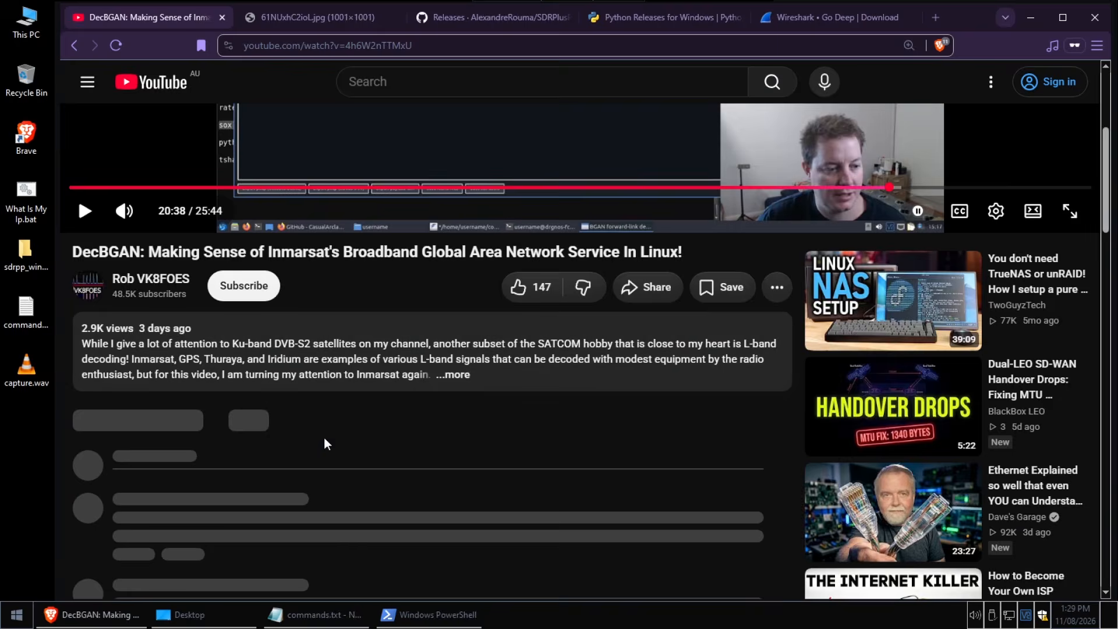
{"action": "scroll", "coordinate": [273, 445], "scroll_direction": "up", "scroll_amount": 1}
{"action": "left_click", "coordinate": [140, 464]}
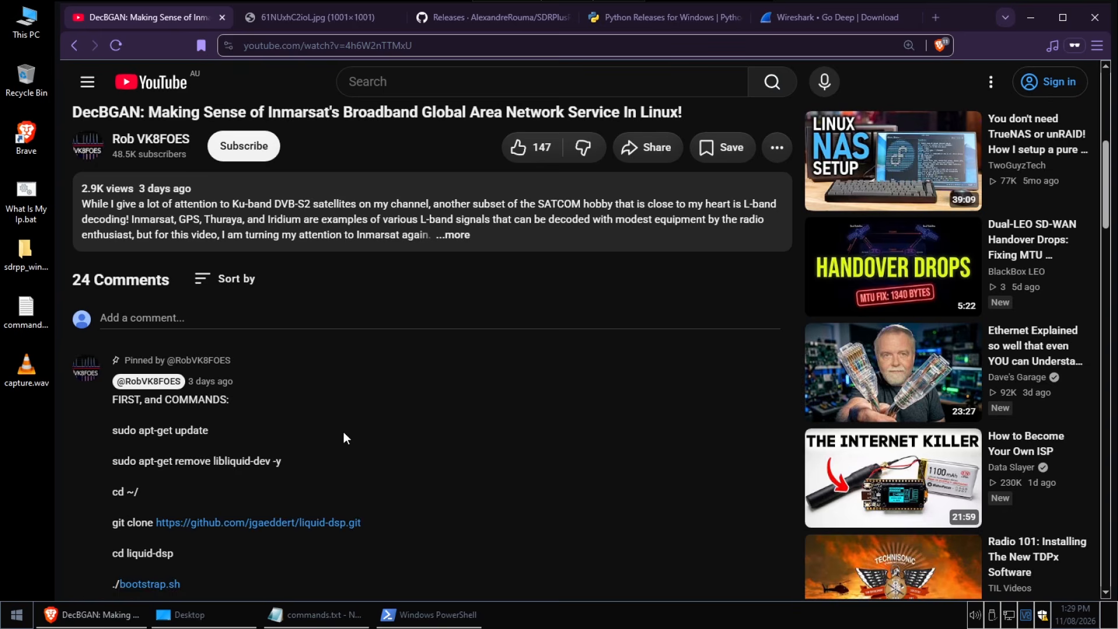
{"action": "scroll", "coordinate": [367, 460], "scroll_direction": "down", "scroll_amount": 2}
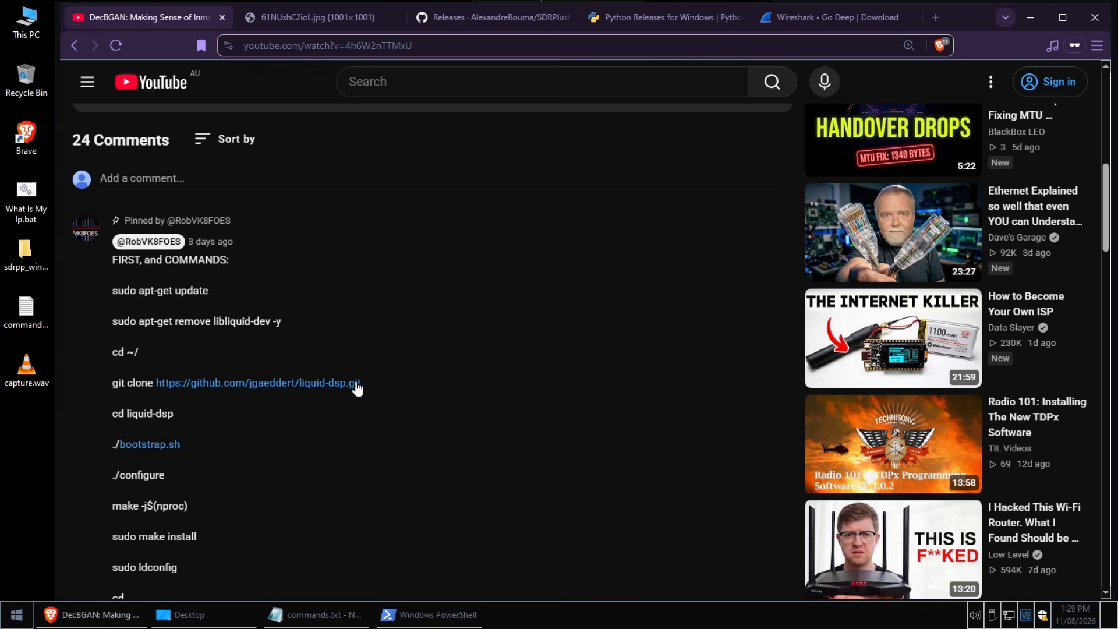
{"action": "scroll", "coordinate": [326, 387], "scroll_direction": "up", "scroll_amount": 3}
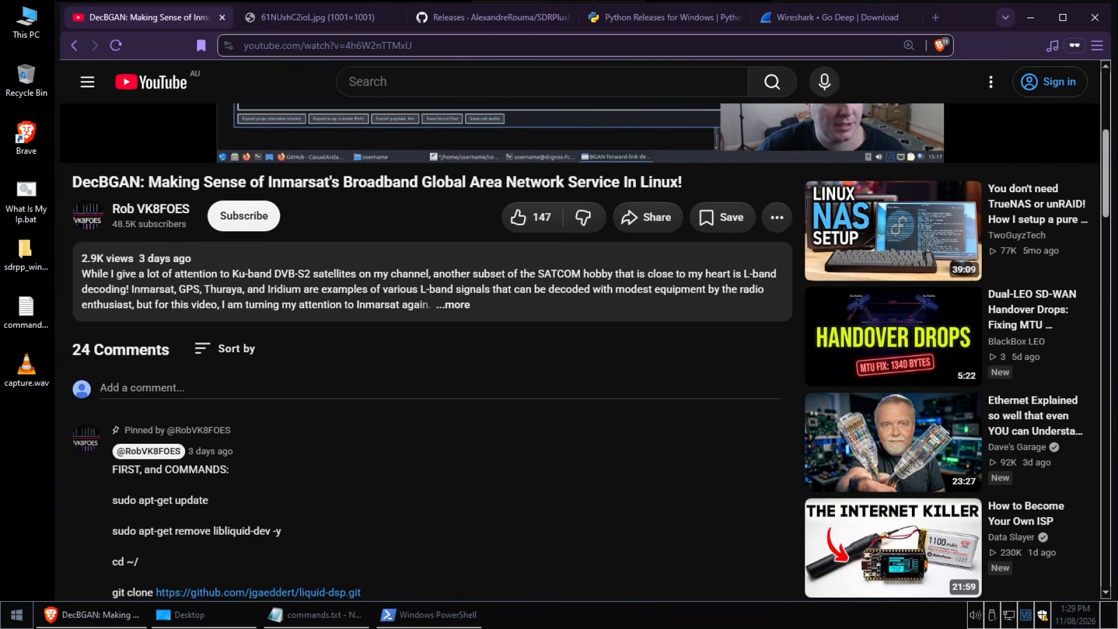
{"action": "left_click", "coordinate": [1033, 16]}
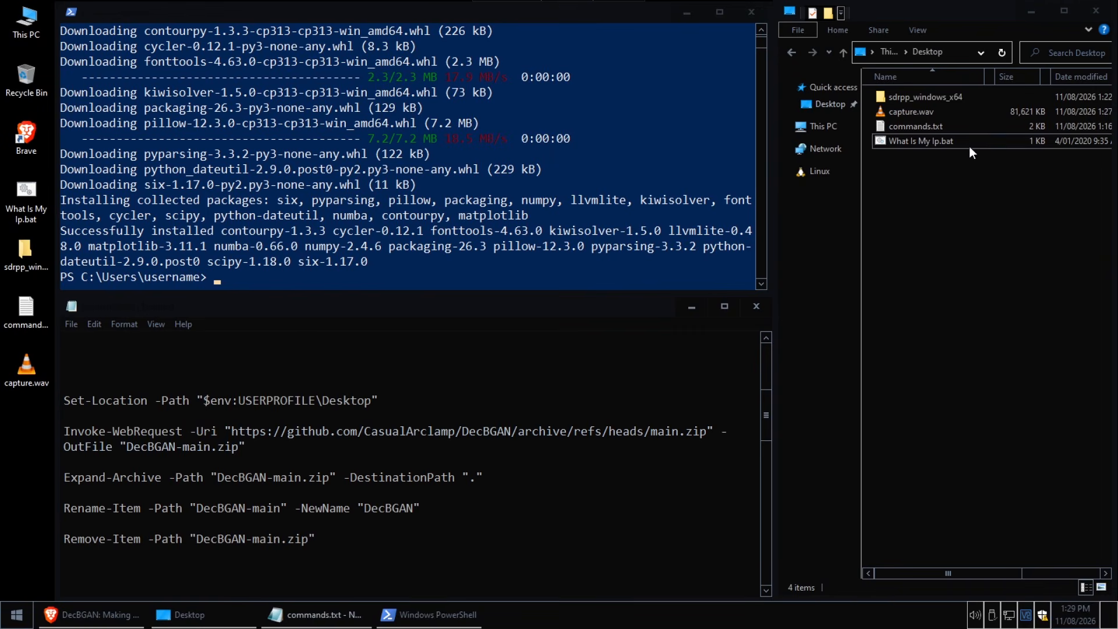
Try to run the copied part of the DecBGAN command starting at the GitHub archive URL in PowerShell
{"action": "right_click", "coordinate": [312, 399]}
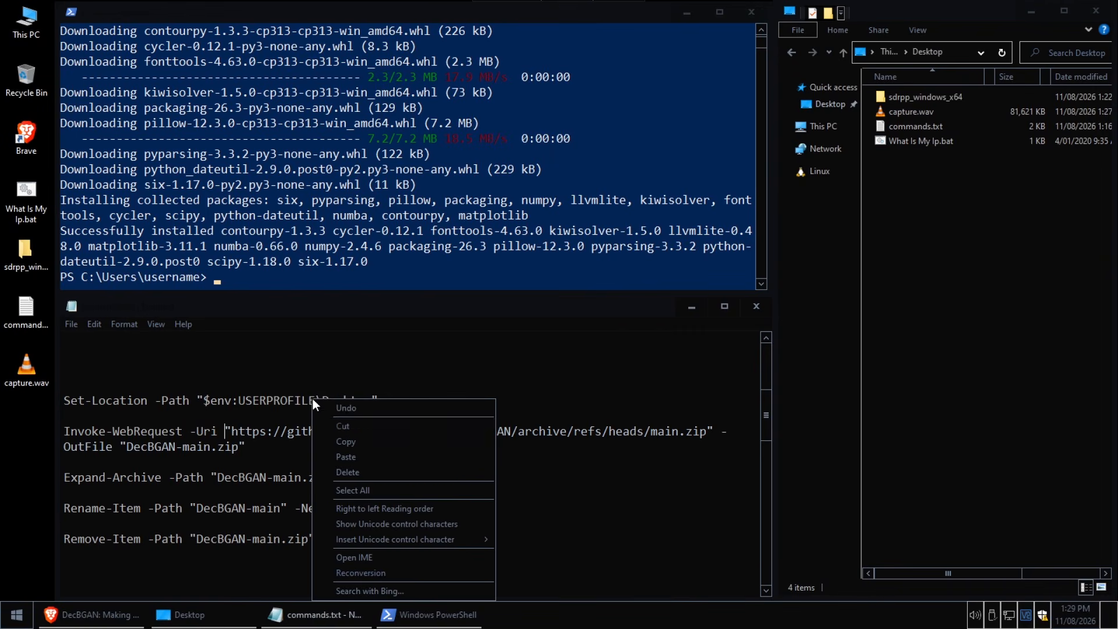
{"action": "left_click", "coordinate": [354, 444]}
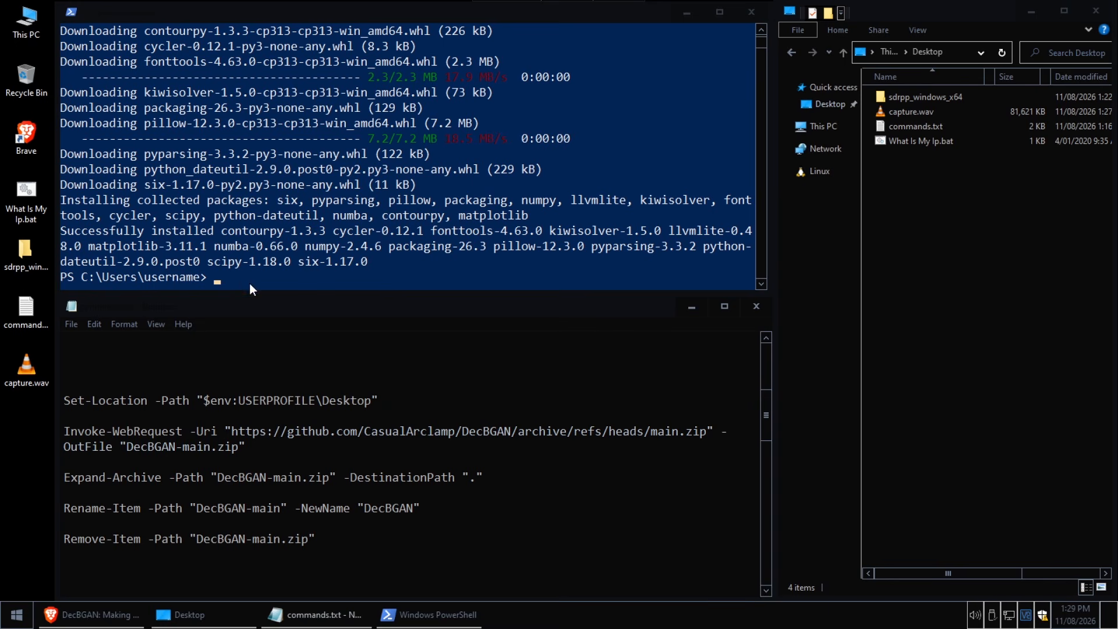
{"action": "left_click", "coordinate": [238, 274]}
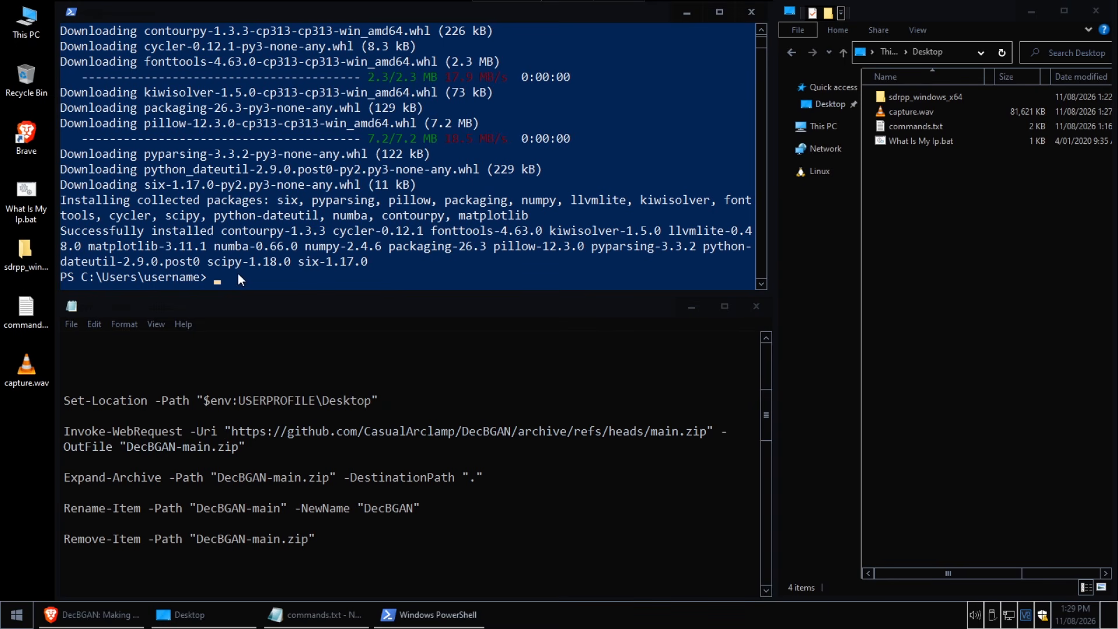
{"action": "right_click", "coordinate": [238, 274]}
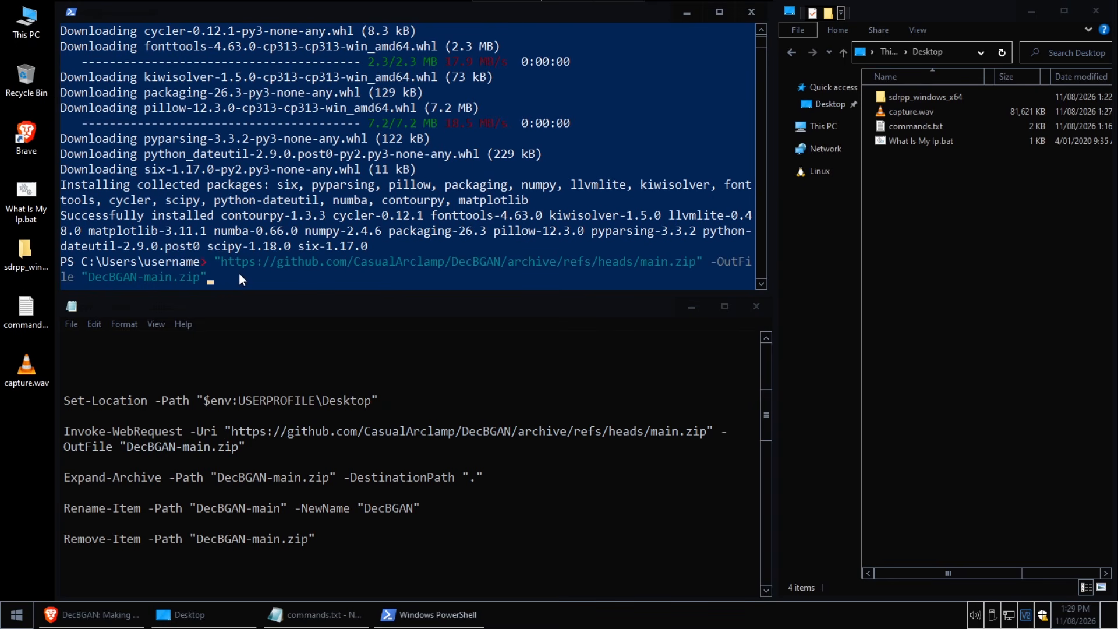
{"action": "key", "text": "Return"}
Run the commands.txt block that downloads DecBGAN-main.zip to the Desktop, extracts it, renames the folder to DecBGAN and removes the zip
{"action": "left_click_drag", "start_coordinate": [338, 541], "coordinate": [45, 406]}
{"action": "right_click", "coordinate": [77, 405]}
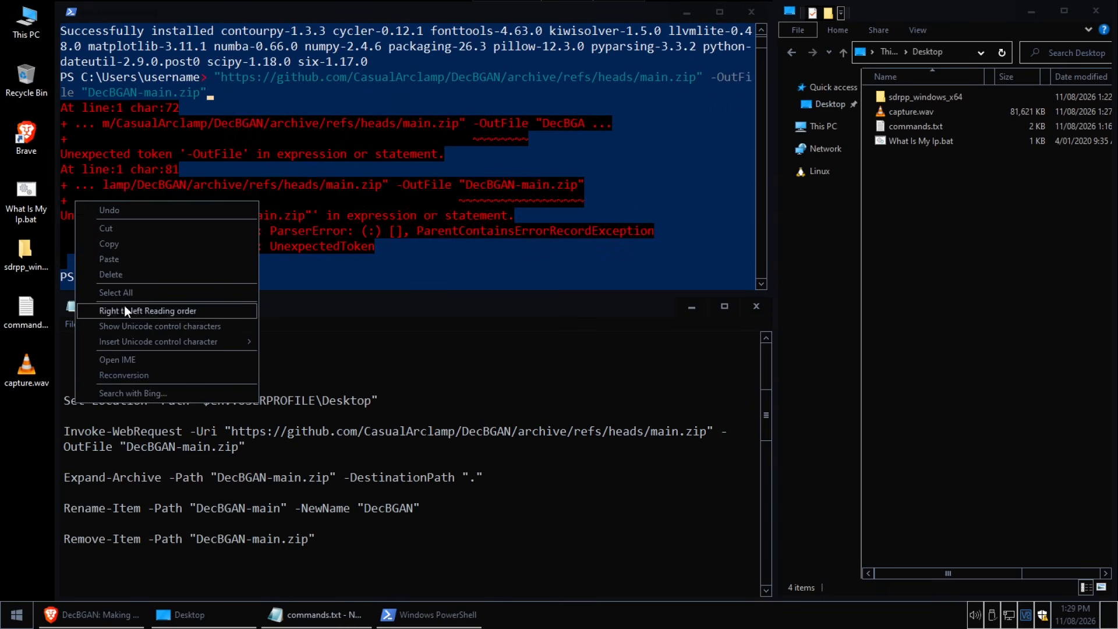
{"action": "left_click", "coordinate": [126, 246]}
{"action": "left_click", "coordinate": [226, 279]}
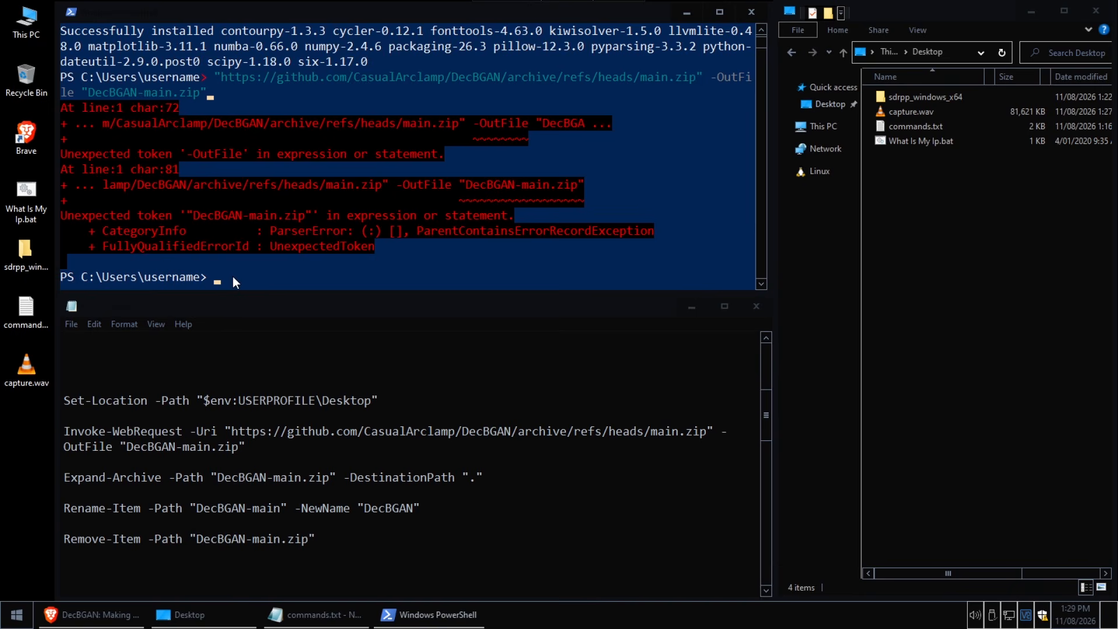
{"action": "right_click", "coordinate": [232, 276]}
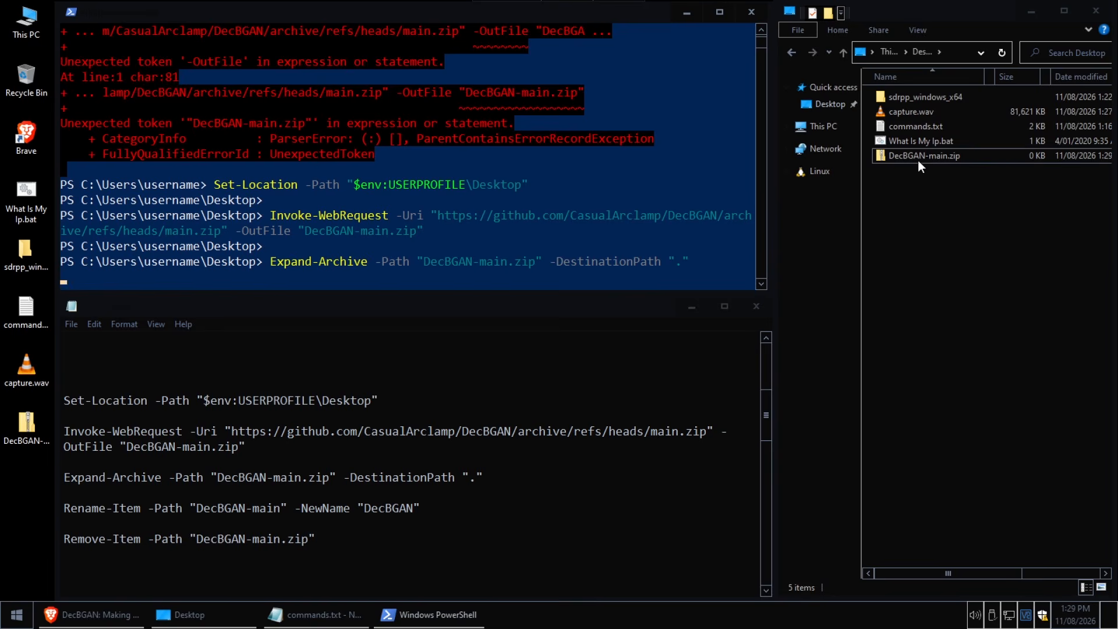
{"action": "left_click", "coordinate": [921, 158]}
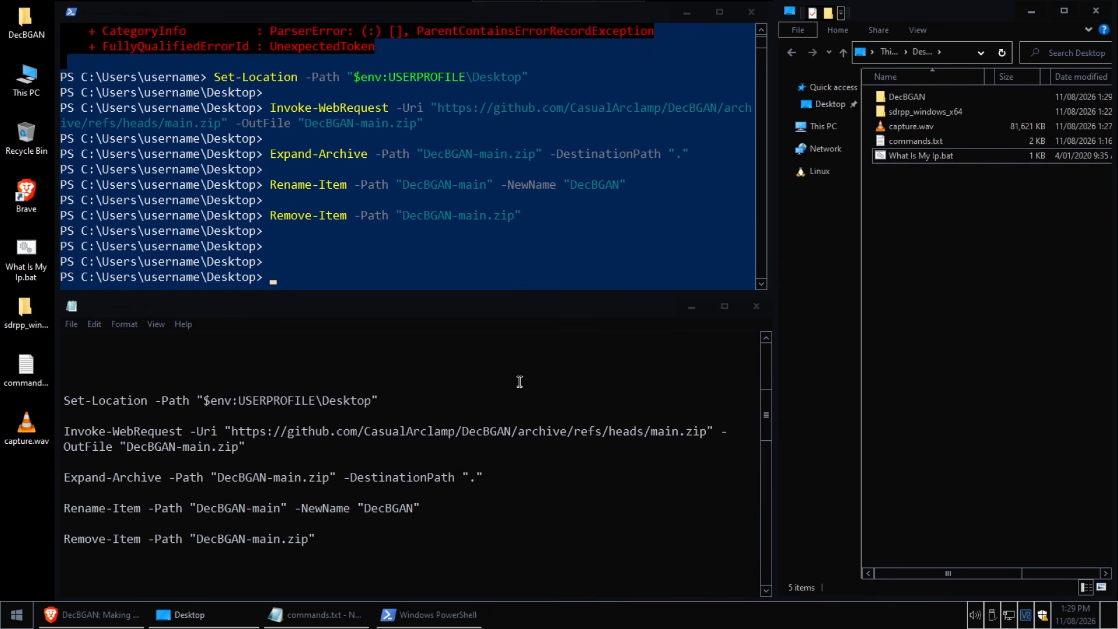
{"action": "left_click", "coordinate": [430, 471]}
{"action": "scroll", "coordinate": [427, 486], "scroll_direction": "down", "scroll_amount": 5}
{"action": "scroll", "coordinate": [428, 486], "scroll_direction": "down", "scroll_amount": 3}
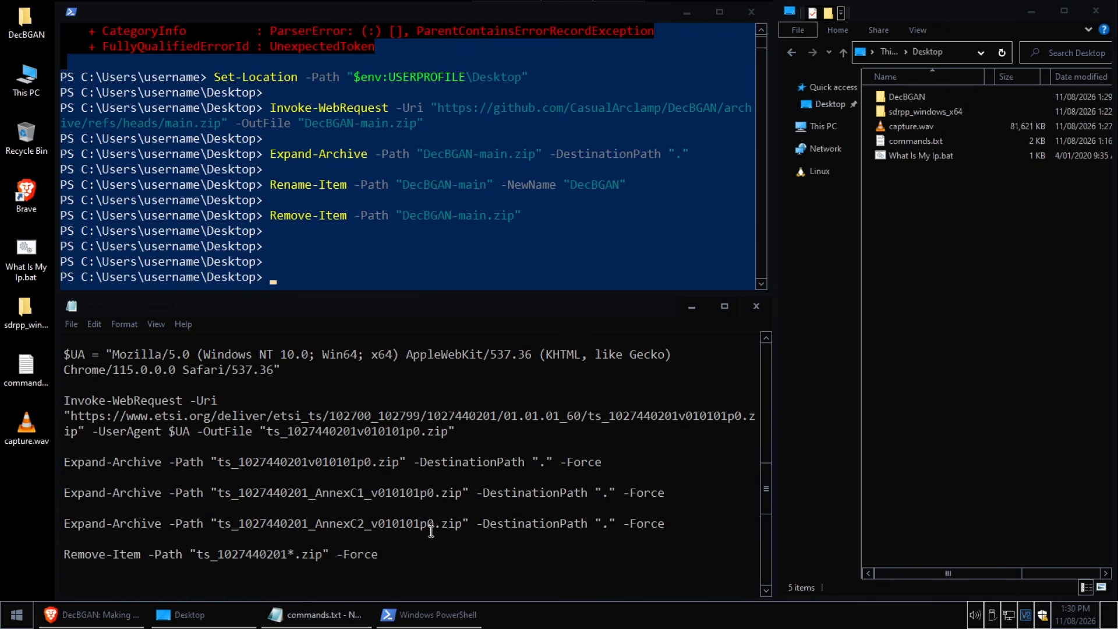
{"action": "scroll", "coordinate": [434, 518], "scroll_direction": "up", "scroll_amount": 1}
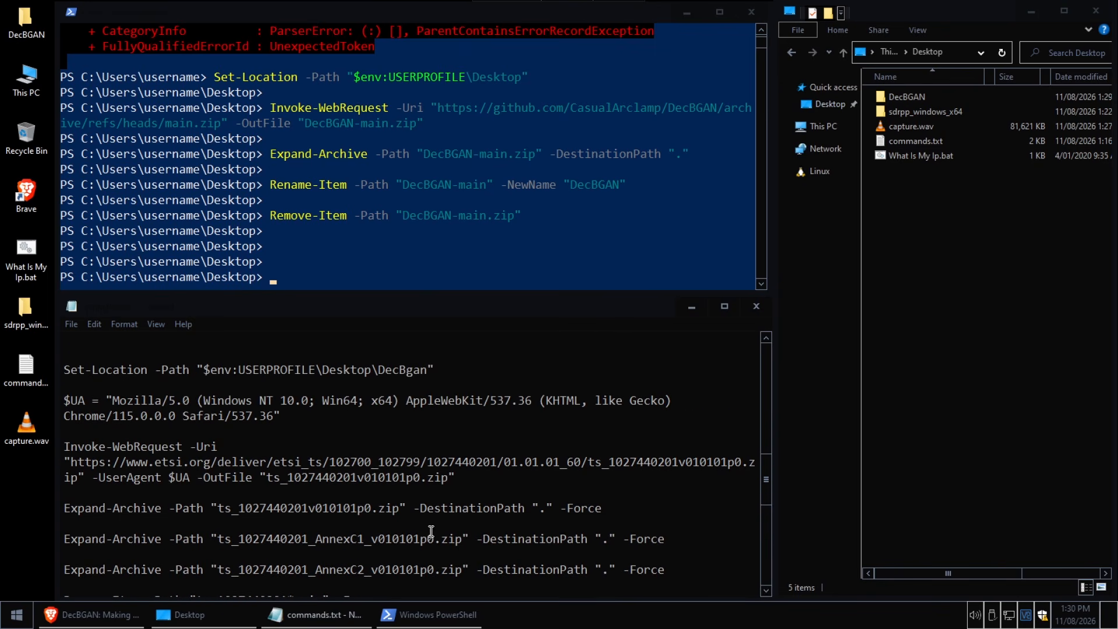
{"action": "left_click", "coordinate": [766, 590]}
{"action": "left_click", "coordinate": [766, 591]}
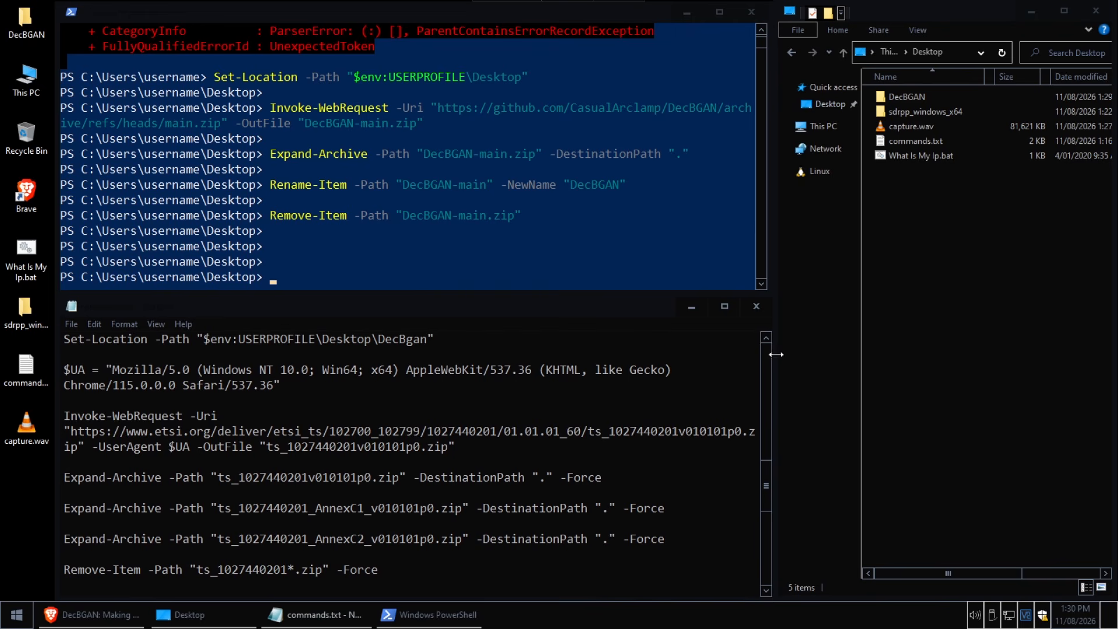
{"action": "left_click", "coordinate": [767, 339]}
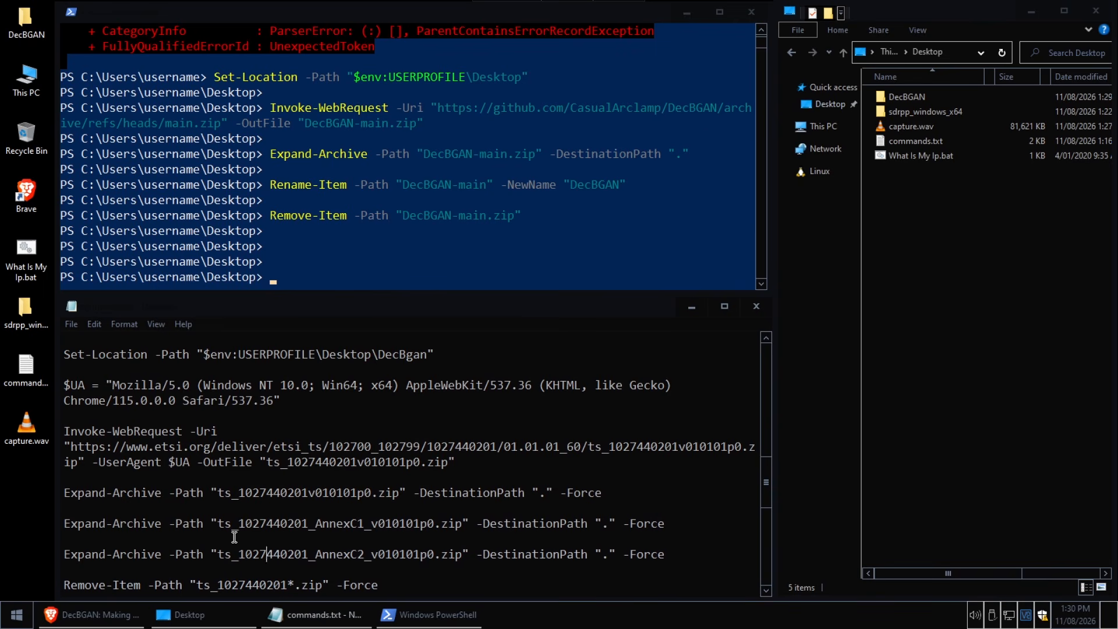
{"action": "right_click", "coordinate": [117, 355]}
{"action": "left_click", "coordinate": [160, 397]}
{"action": "left_click", "coordinate": [288, 272]}
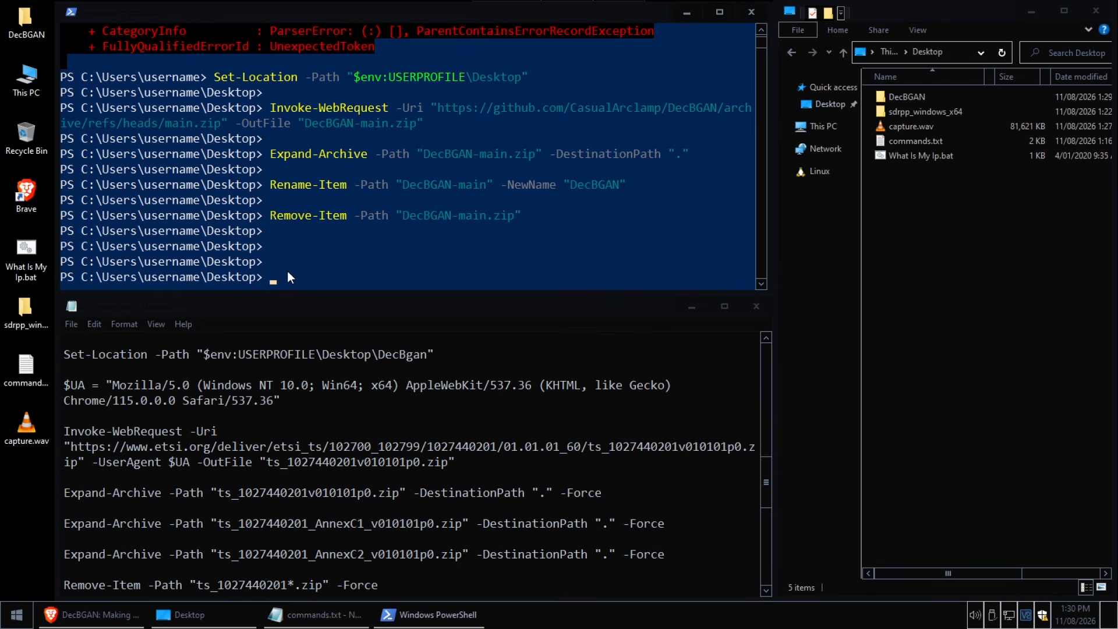
{"action": "right_click", "coordinate": [286, 277]}
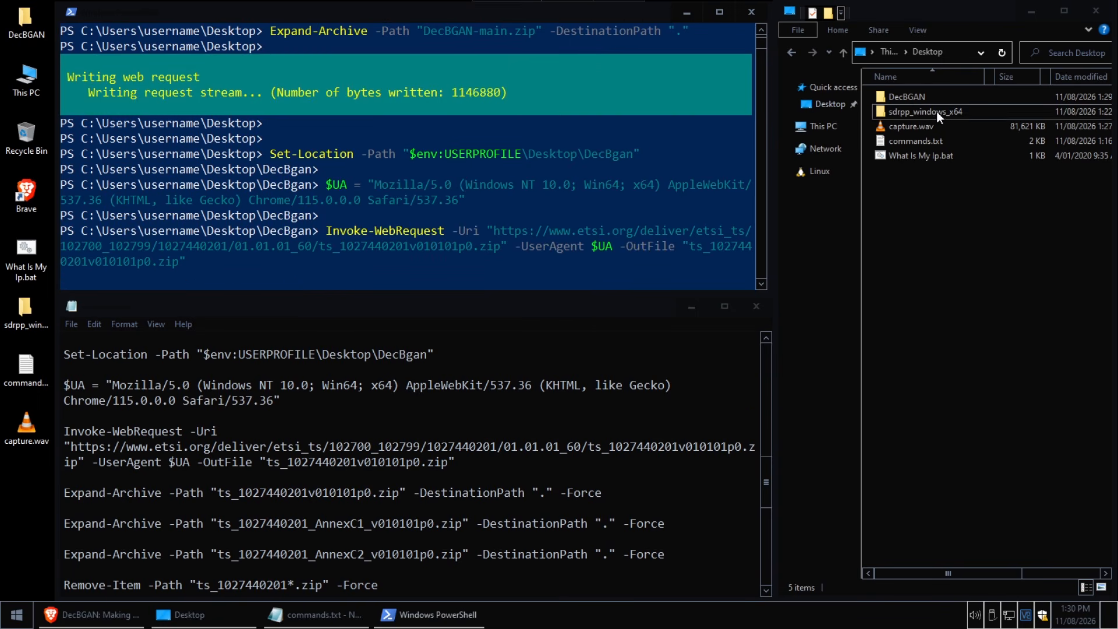
{"action": "double_click", "coordinate": [912, 97]}
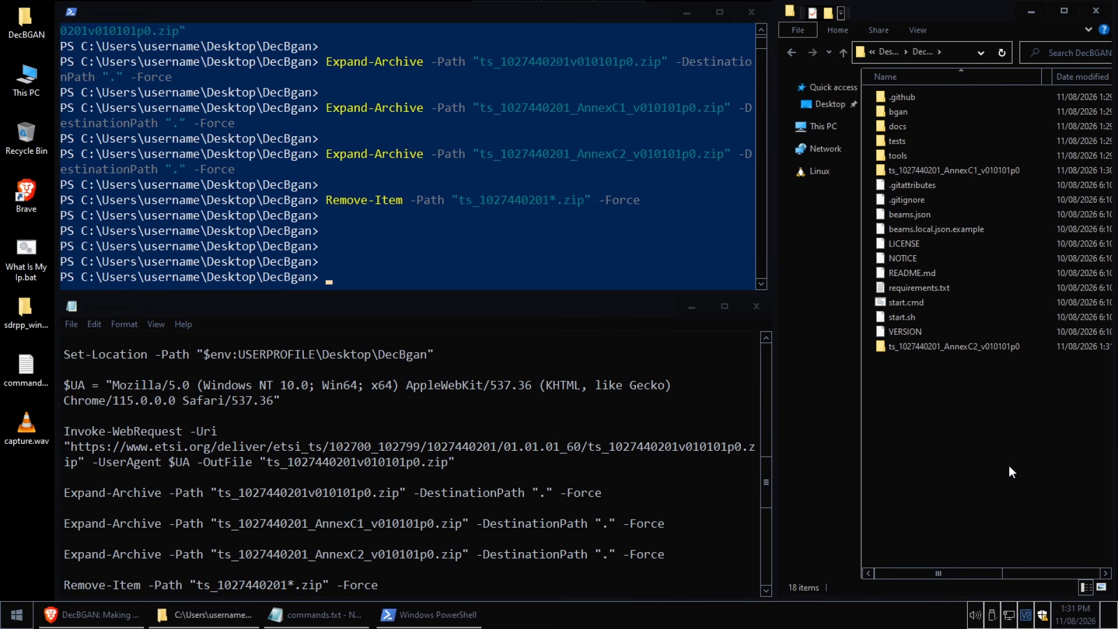
{"action": "right_click", "coordinate": [1000, 412]}
{"action": "left_click", "coordinate": [999, 472]}
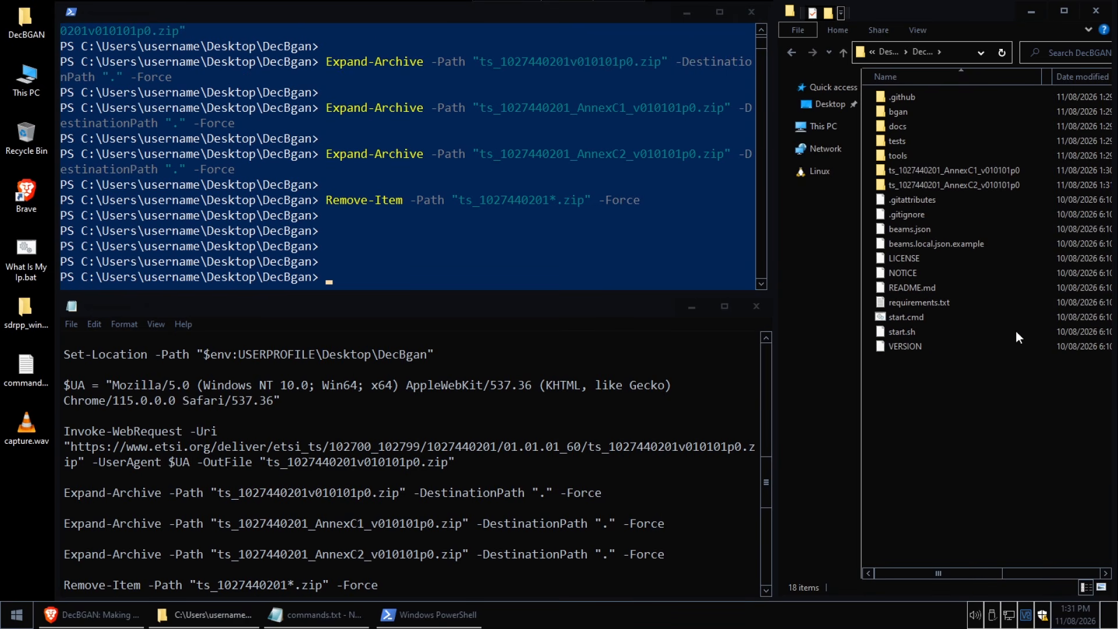
{"action": "left_click", "coordinate": [992, 185]}
List the DecBgan directory in PowerShell with ls and check the AnnexC1 and AnnexC2 folders against File Explorer
{"action": "left_click", "coordinate": [295, 271]}
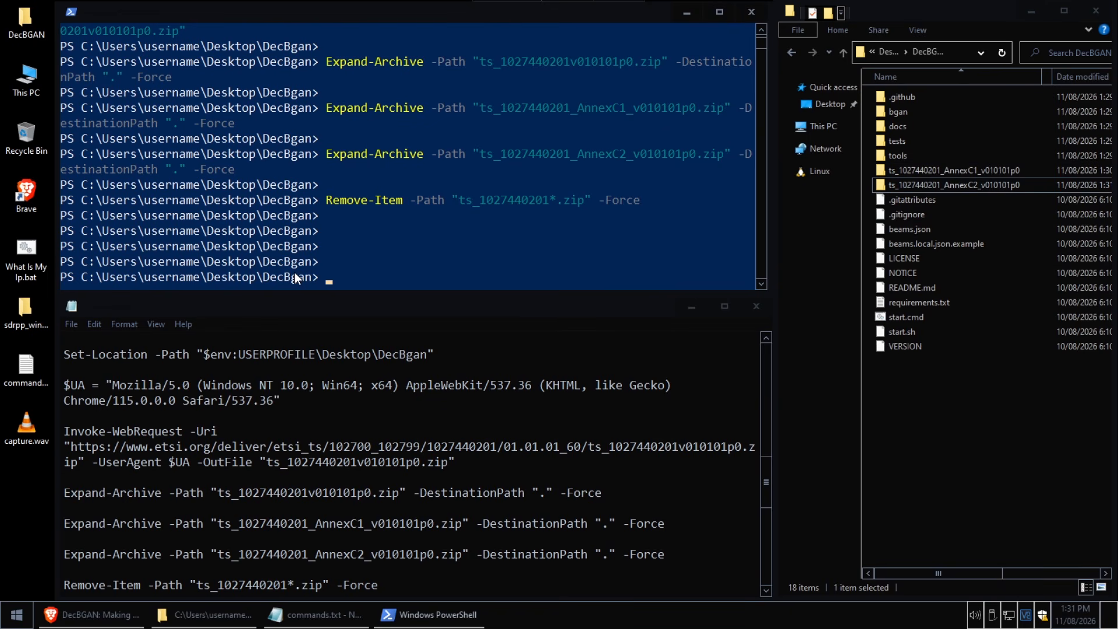
{"action": "type", "text": "ls"}
{"action": "key", "text": "Return"}
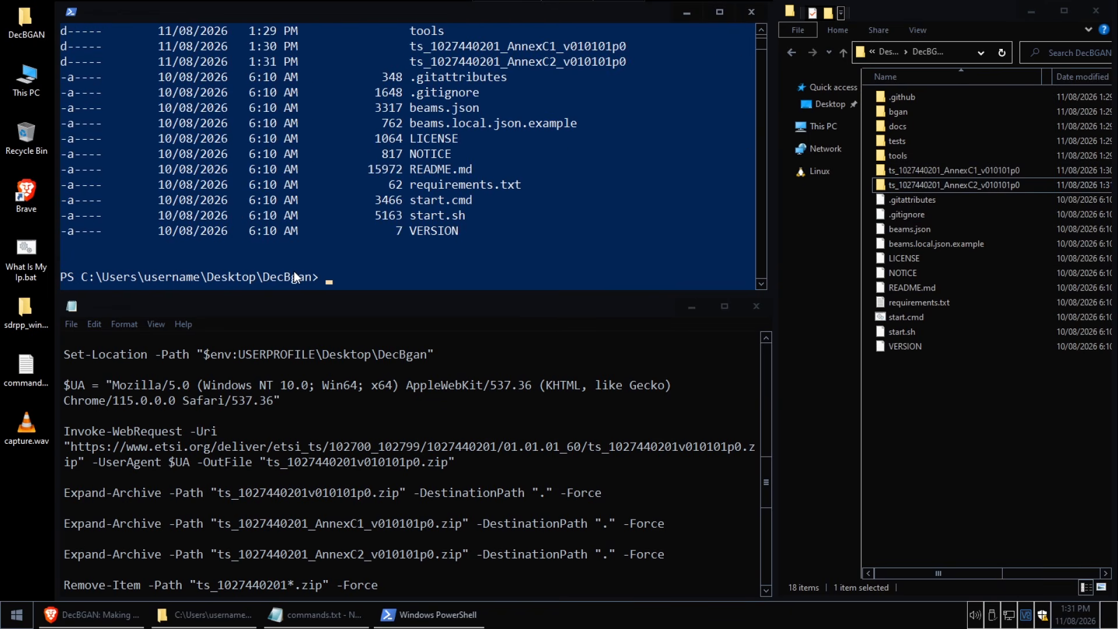
{"action": "scroll", "coordinate": [523, 215], "scroll_direction": "up", "scroll_amount": 1}
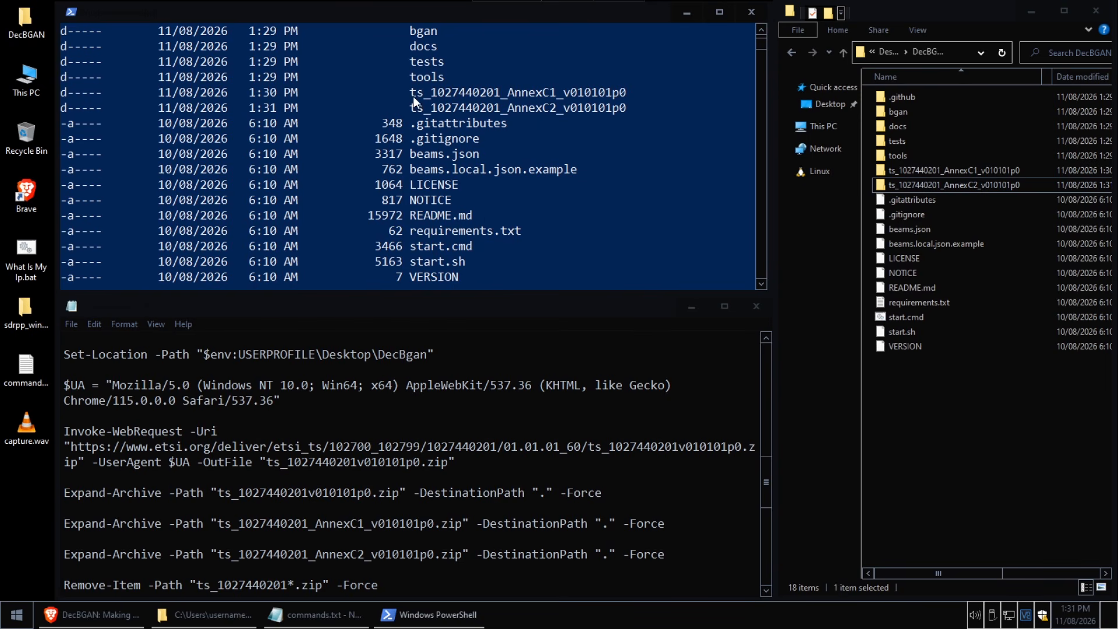
{"action": "left_click_drag", "start_coordinate": [410, 94], "coordinate": [493, 96]}
{"action": "left_click_drag", "start_coordinate": [584, 96], "coordinate": [624, 109]}
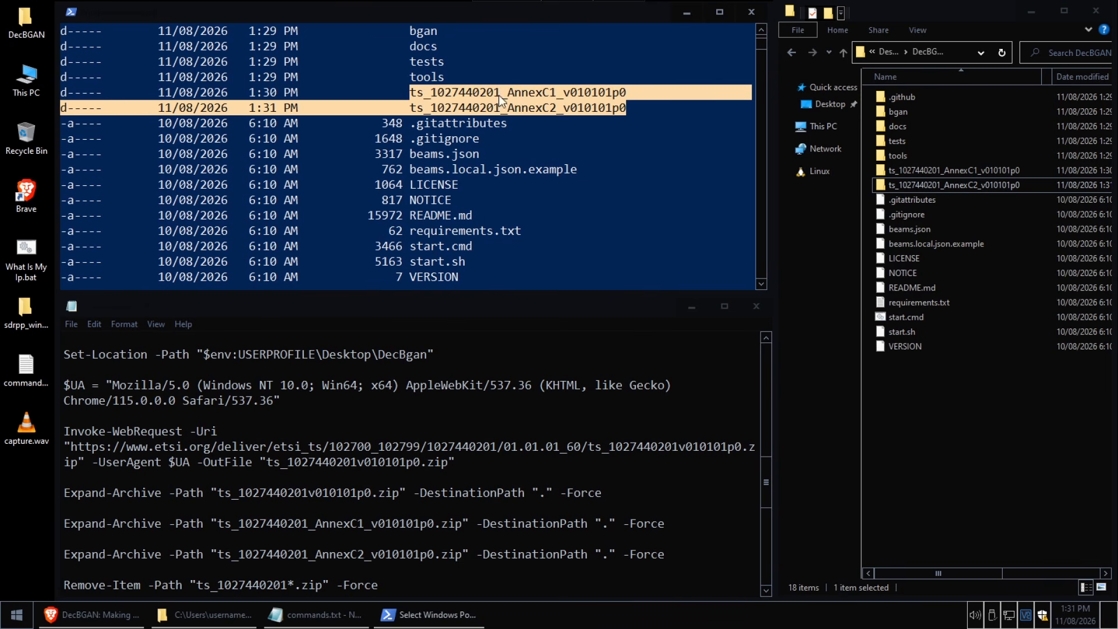
{"action": "left_click", "coordinate": [957, 188]}
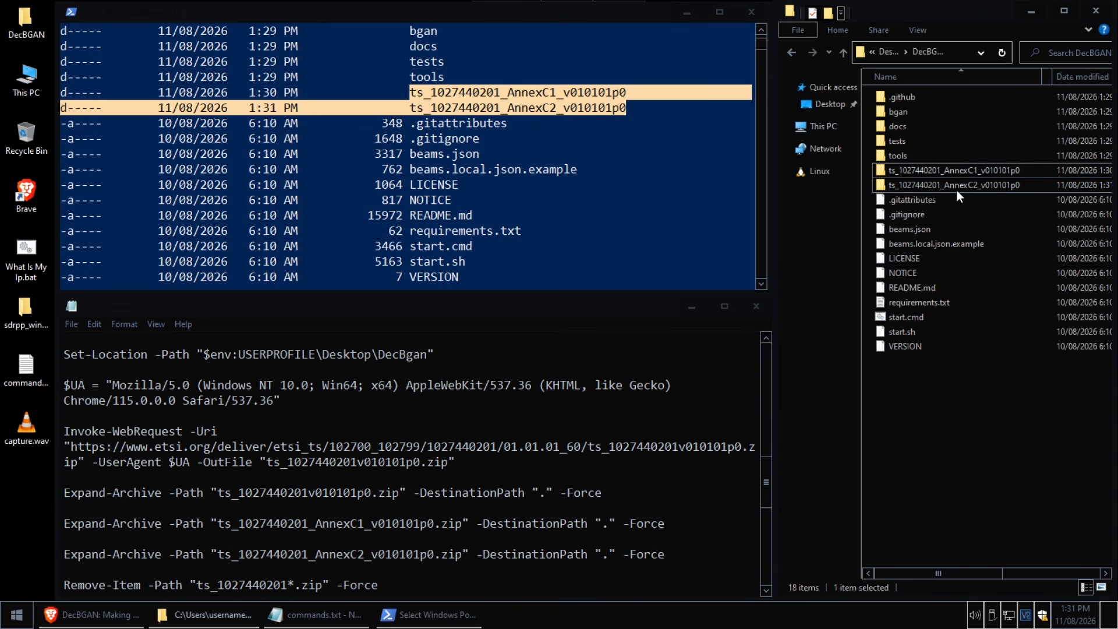
Clear the PowerShell selection and copy the ./start.cmd line from commands.txt
{"action": "left_click", "coordinate": [581, 452]}
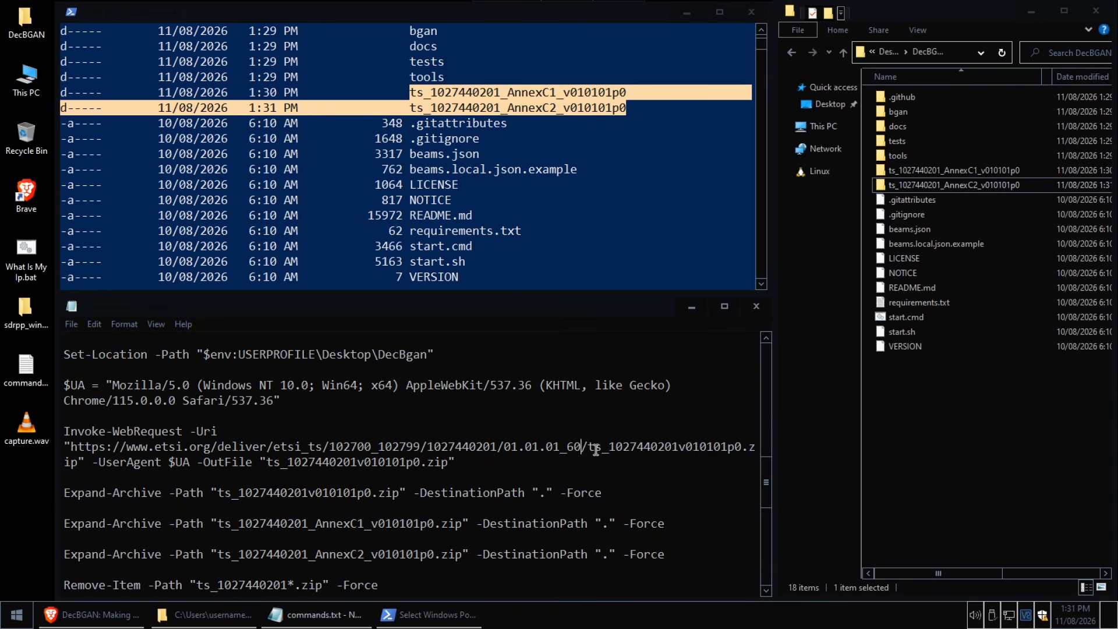
{"action": "scroll", "coordinate": [586, 448], "scroll_direction": "down", "scroll_amount": 5}
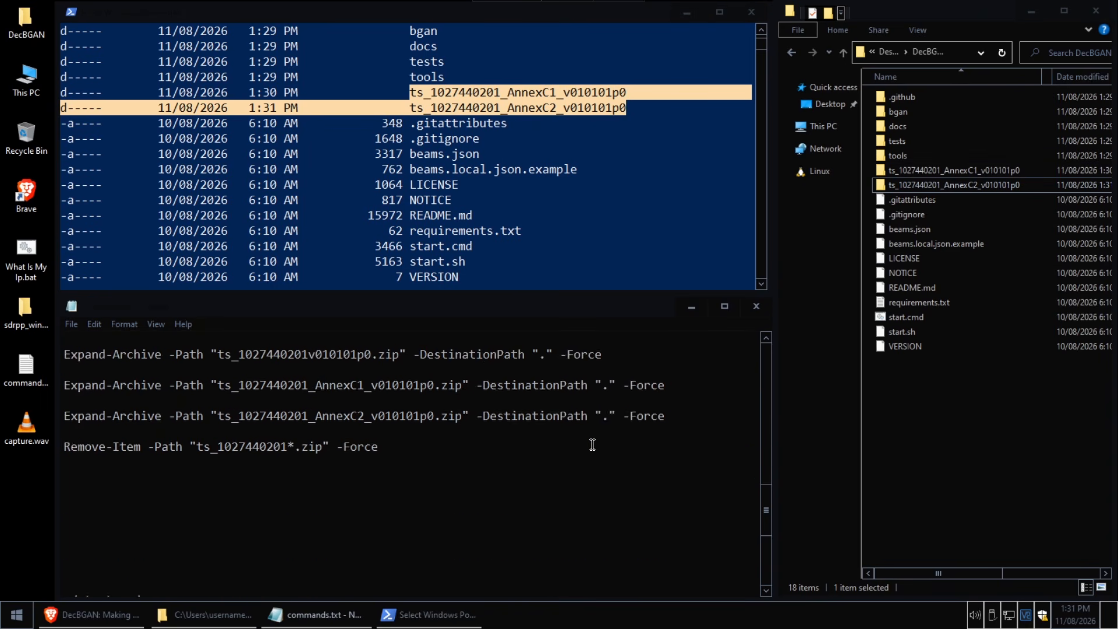
{"action": "left_click", "coordinate": [535, 192]}
{"action": "scroll", "coordinate": [536, 191], "scroll_direction": "down", "scroll_amount": 8}
{"action": "scroll", "coordinate": [537, 204], "scroll_direction": "up", "scroll_amount": 5}
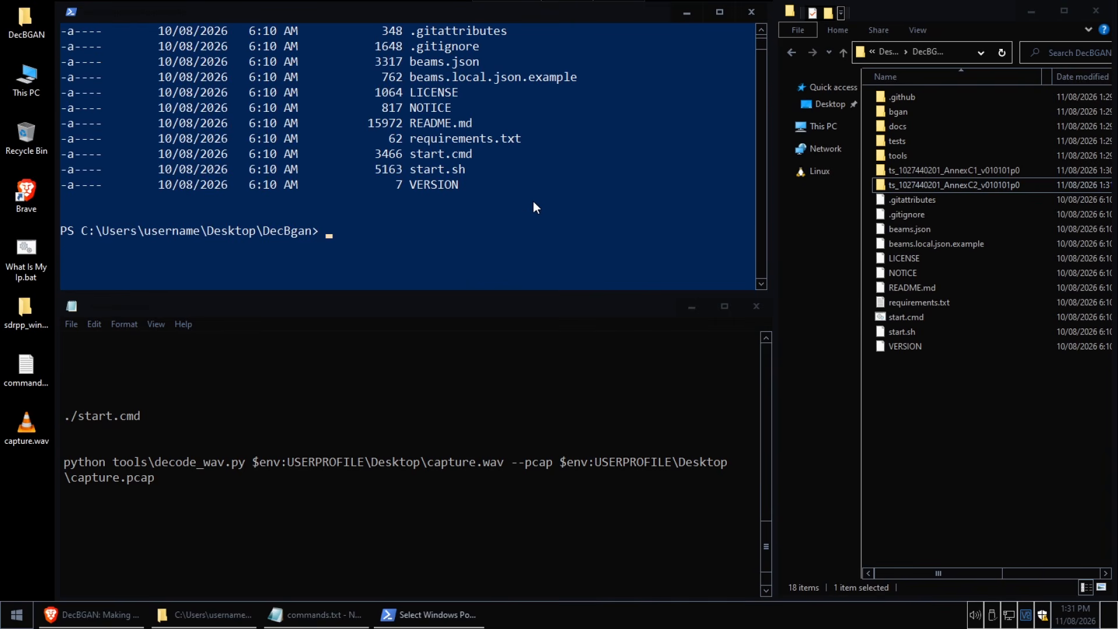
{"action": "left_click", "coordinate": [140, 417]}
{"action": "left_click", "coordinate": [59, 417]}
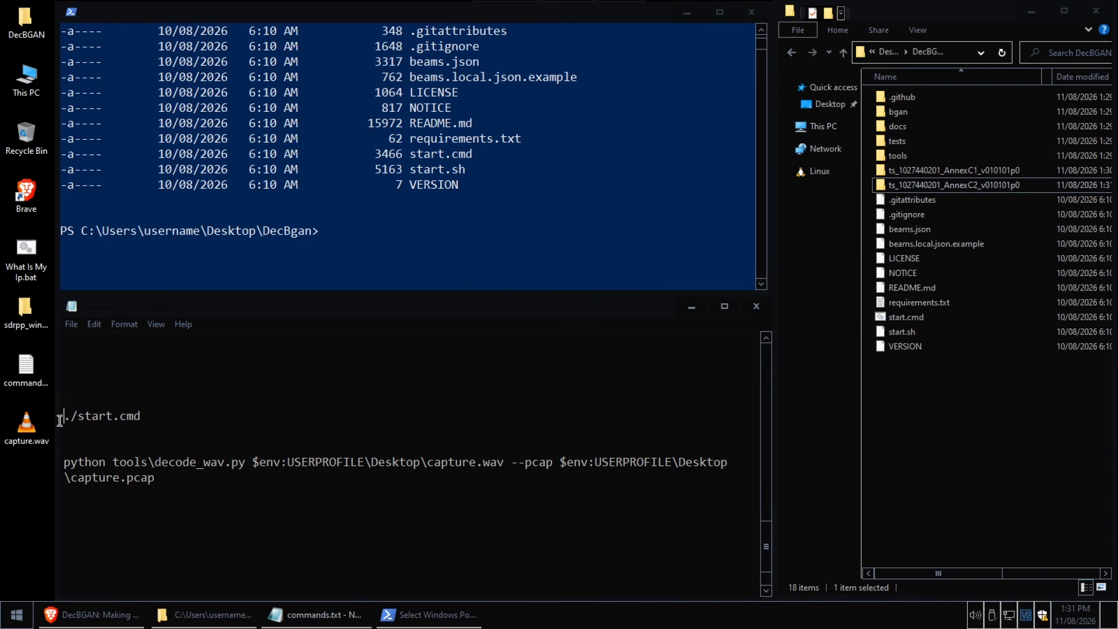
{"action": "right_click", "coordinate": [90, 414]}
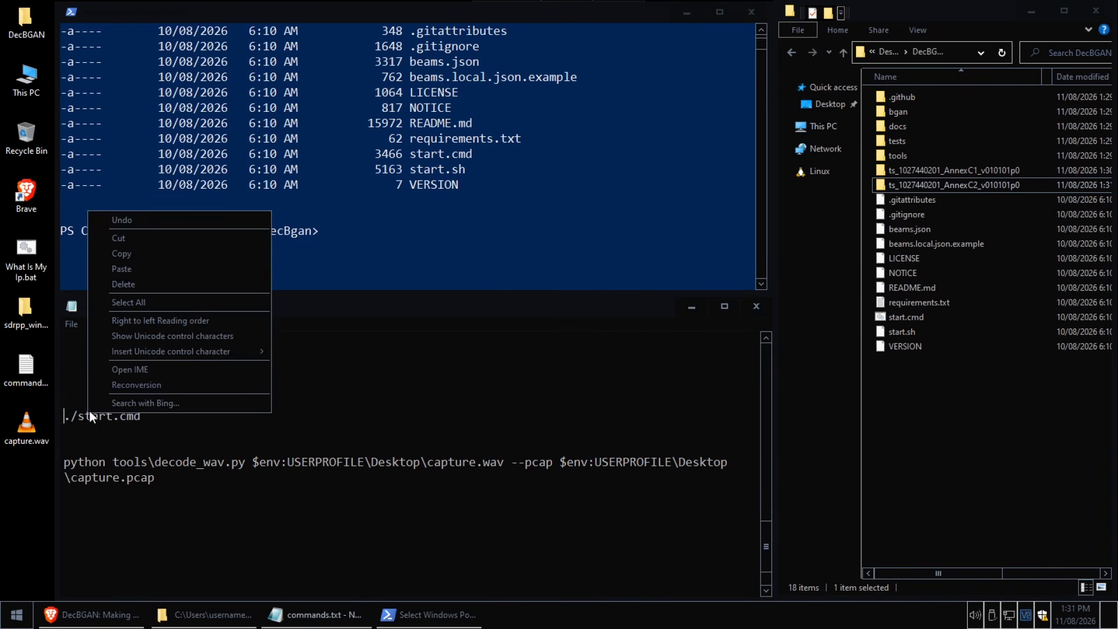
{"action": "left_click", "coordinate": [140, 259]}
Switch to Brave to view the YouTube video about DecBGAN in Linux, and minimise the browser
{"action": "left_click", "coordinate": [90, 614]}
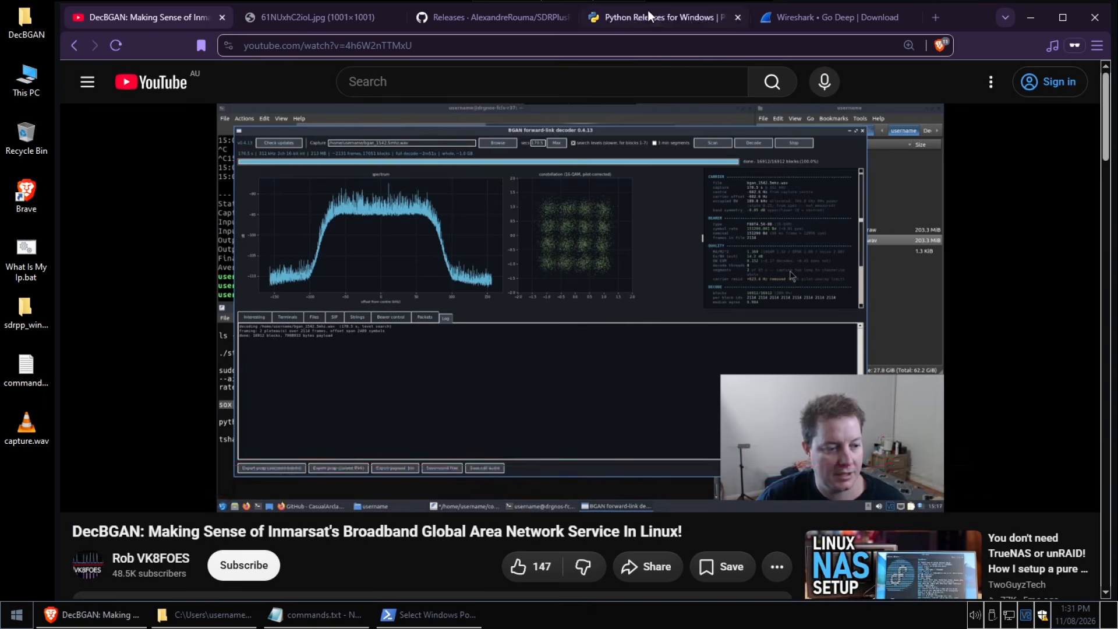
{"action": "left_click", "coordinate": [1032, 17]}
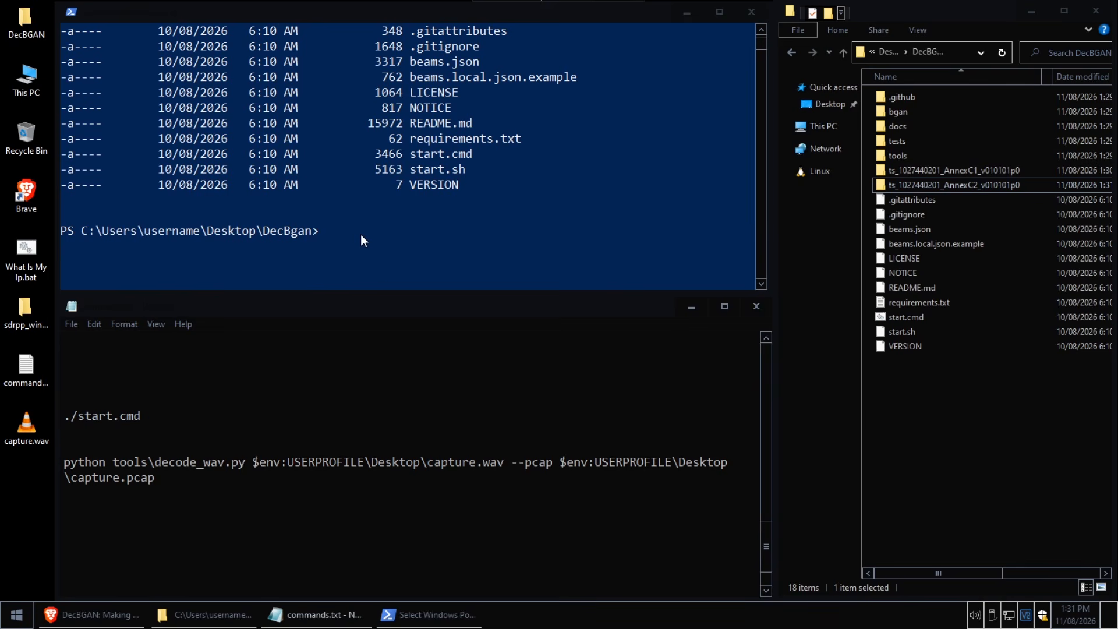
{"action": "left_click", "coordinate": [328, 234]}
{"action": "type", "text": "ts_1027440201_AnnexC1_v010101p0"}
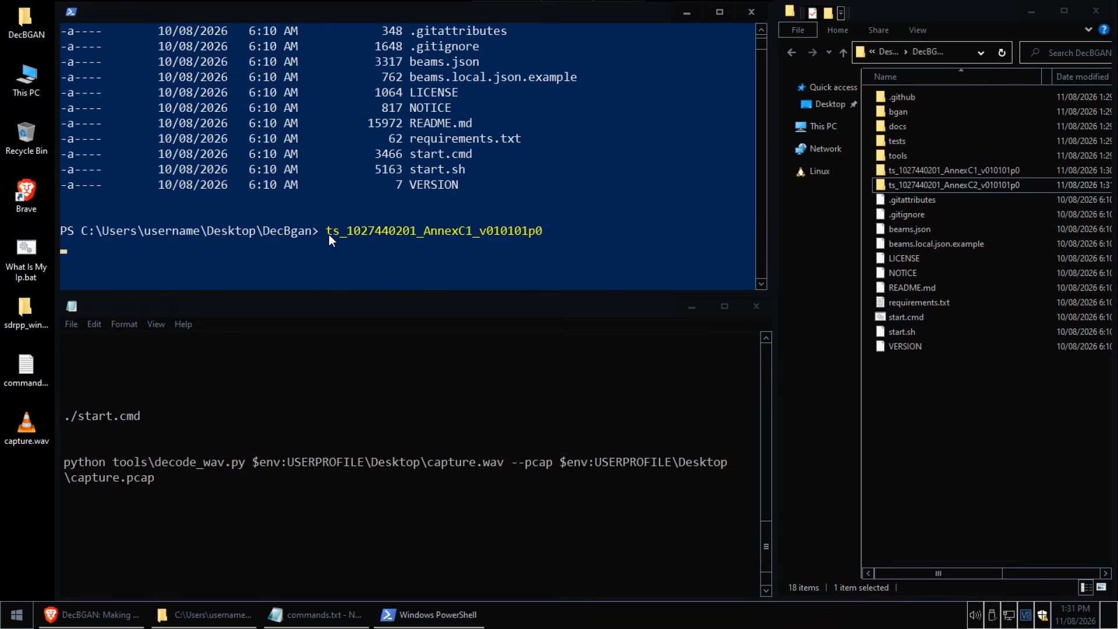
{"action": "key", "text": "BackSpace"}
{"action": "key", "text": "BackSpace"}
{"action": "key", "text": "BackSpace"}
{"action": "key", "text": "BackSpace"}
{"action": "key", "text": "BackSpace"}
{"action": "key", "text": "BackSpace"}
{"action": "key", "text": "BackSpace"}
{"action": "key", "text": "BackSpace"}
{"action": "key", "text": "BackSpace"}
{"action": "key", "text": "BackSpace"}
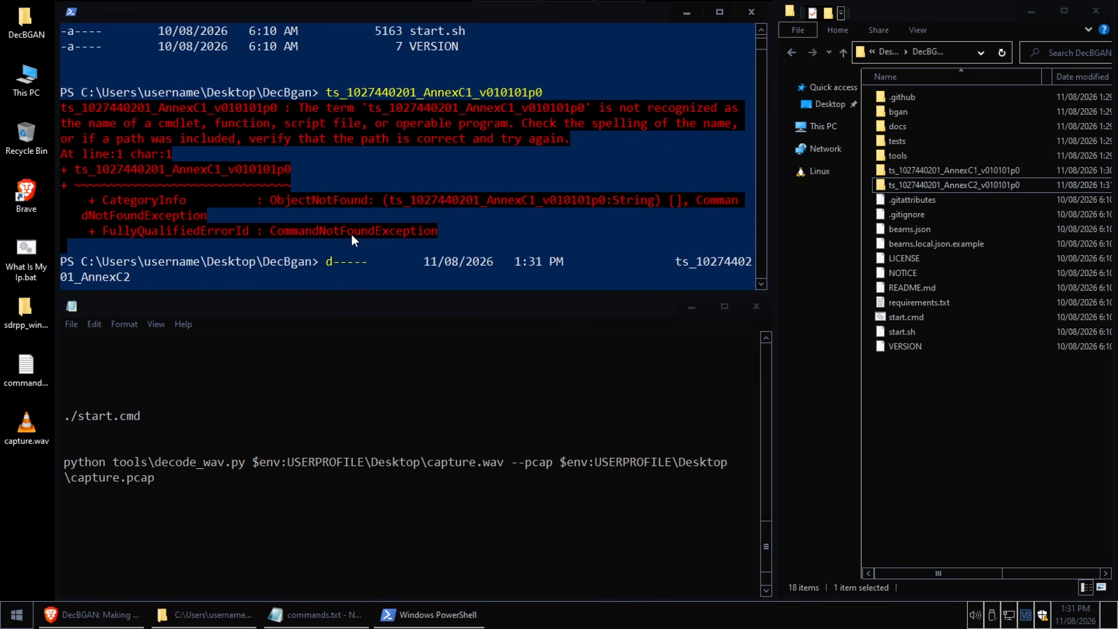
{"action": "key", "text": "BackSpace"}
{"action": "key", "text": "BackSpace"}
{"action": "key", "text": "BackSpace"}
{"action": "key", "text": "BackSpace"}
{"action": "key", "text": "BackSpace"}
{"action": "key", "text": "BackSpace"}
{"action": "key", "text": "BackSpace"}
{"action": "key", "text": "BackSpace"}
{"action": "key", "text": "BackSpace"}
{"action": "key", "text": "BackSpace"}
{"action": "key", "text": "BackSpace"}
{"action": "key", "text": "BackSpace"}
{"action": "key", "text": "BackSpace"}
{"action": "key", "text": "BackSpace"}
{"action": "key", "text": "BackSpace"}
{"action": "key", "text": "BackSpace"}
{"action": "key", "text": "BackSpace"}
{"action": "key", "text": "BackSpace"}
{"action": "key", "text": "BackSpace"}
{"action": "key", "text": "BackSpace"}
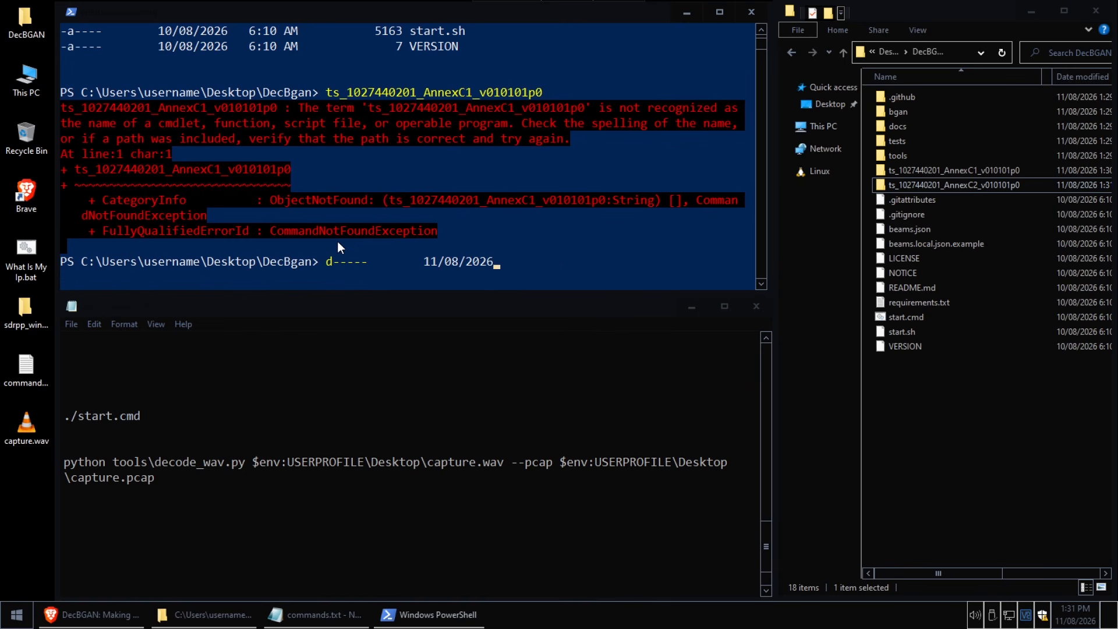
{"action": "key", "text": "BackSpace"}
{"action": "key", "text": "BackSpace"}
{"action": "key", "text": "BackSpace"}
{"action": "key", "text": "BackSpace"}
{"action": "key", "text": "BackSpace"}
{"action": "key", "text": "BackSpace"}
{"action": "key", "text": "BackSpace"}
{"action": "key", "text": "BackSpace"}
{"action": "key", "text": "BackSpace"}
Copy the ./start.cmd line from commands.txt and run it in PowerShell inside the DecBgan directory
{"action": "left_click", "coordinate": [88, 416]}
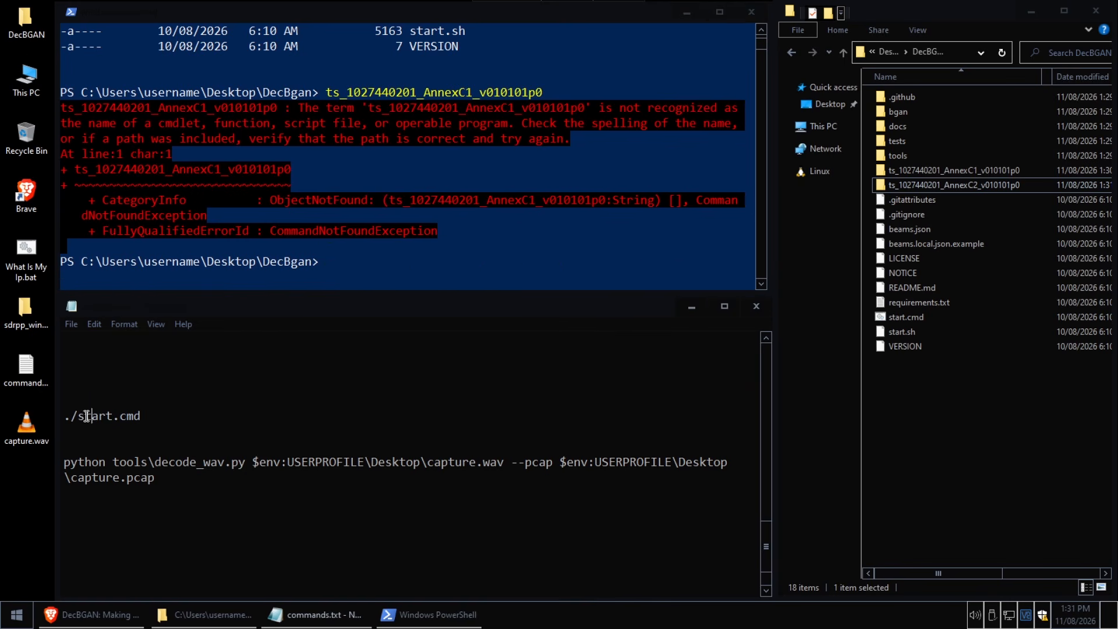
{"action": "right_click", "coordinate": [87, 412]}
{"action": "left_click", "coordinate": [265, 265]}
{"action": "left_click", "coordinate": [352, 262]}
{"action": "right_click", "coordinate": [348, 260]}
{"action": "key", "text": "Return"}
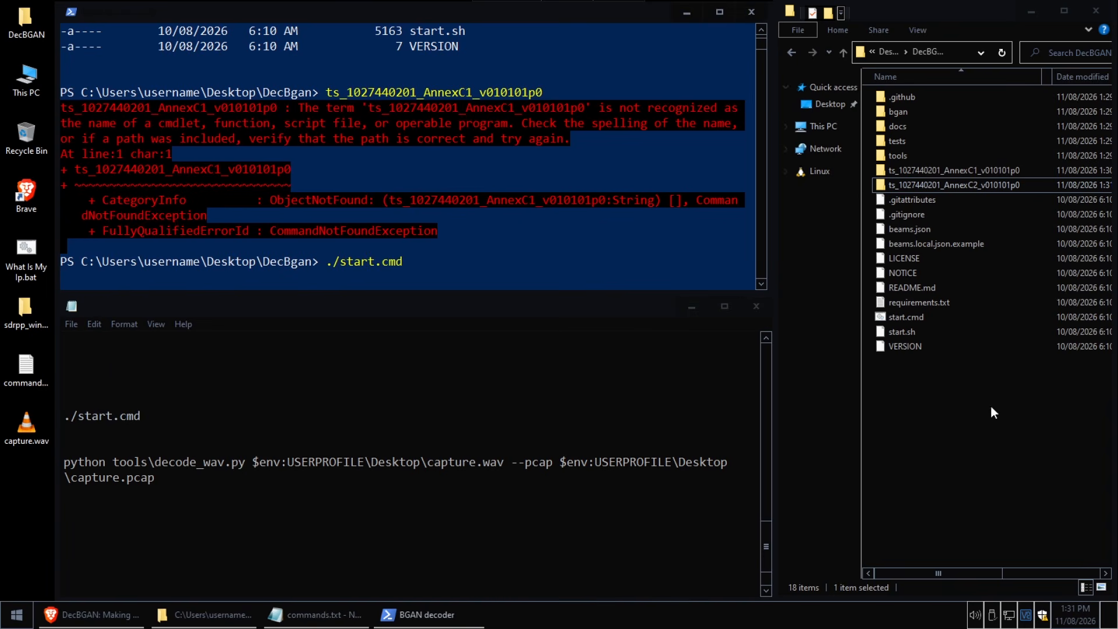
Select start.cmd in File Explorer, widen the BGAN decoder window to view all its controls, and close it
{"action": "left_click", "coordinate": [920, 318]}
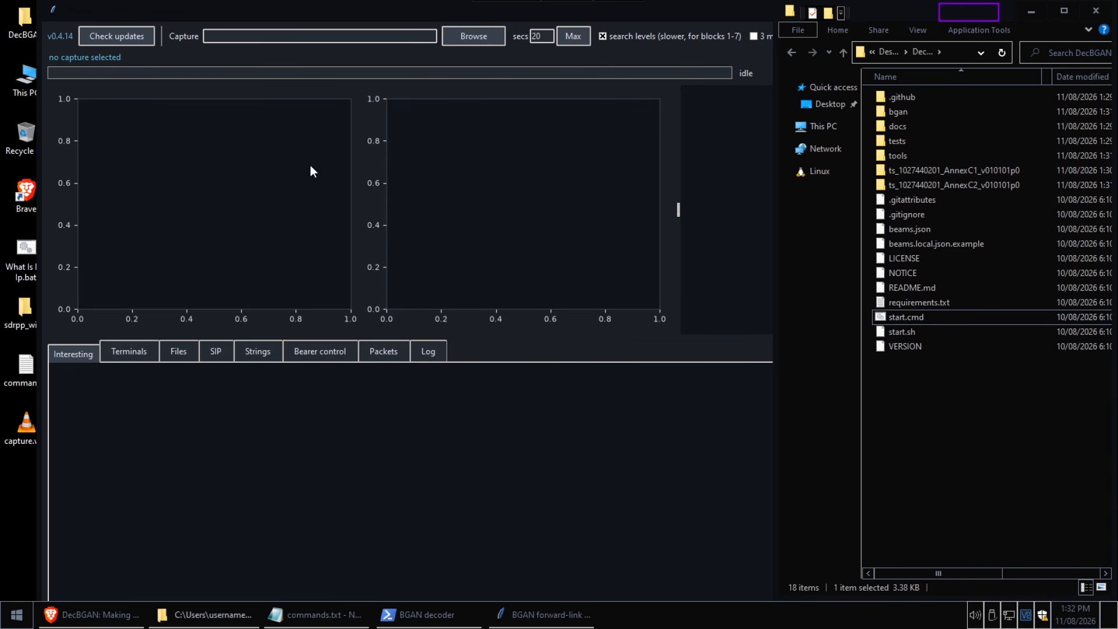
{"action": "left_click", "coordinate": [710, 17]}
{"action": "left_click_drag", "start_coordinate": [938, 74], "coordinate": [1058, 74]}
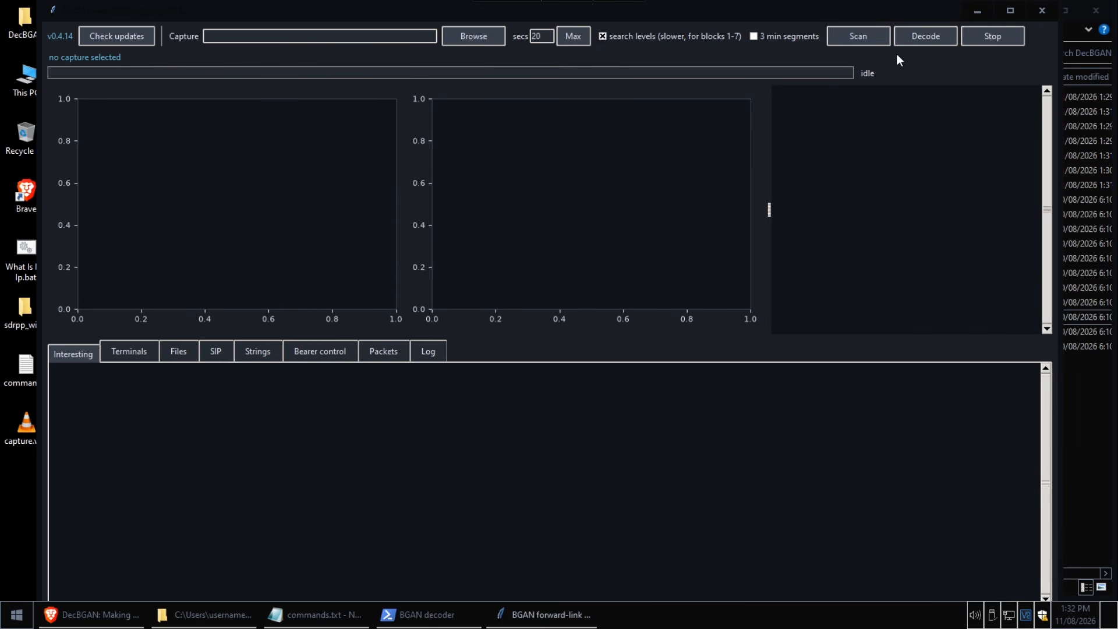
{"action": "left_click", "coordinate": [1042, 12]}
Check the decode_wav.py command in commands.txt against capture.wav on the desktop and the DecBgan path at the PowerShell prompt
{"action": "left_click", "coordinate": [18, 428]}
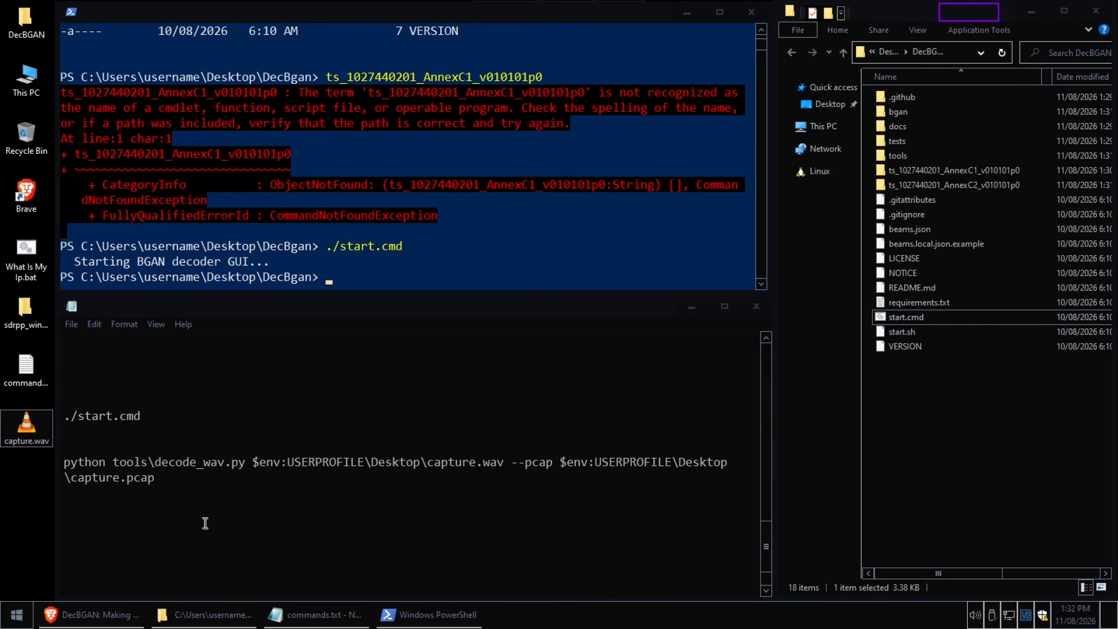
{"action": "left_click_drag", "start_coordinate": [178, 475], "coordinate": [47, 464]}
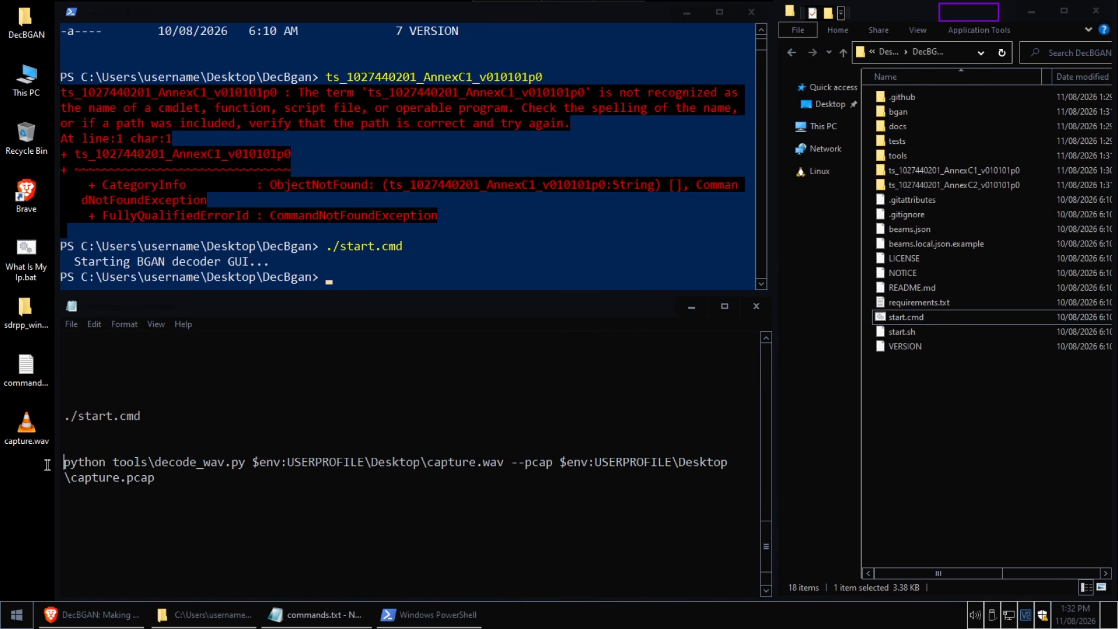
{"action": "right_click", "coordinate": [85, 473]}
{"action": "left_click", "coordinate": [114, 318]}
{"action": "left_click", "coordinate": [22, 428]}
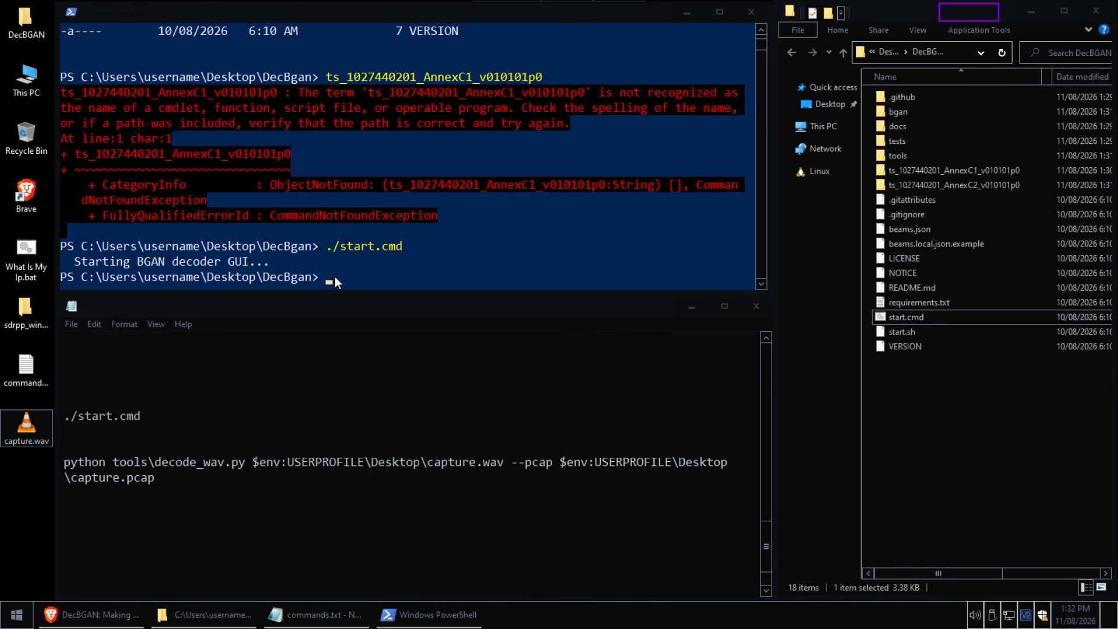
{"action": "left_click", "coordinate": [166, 482]}
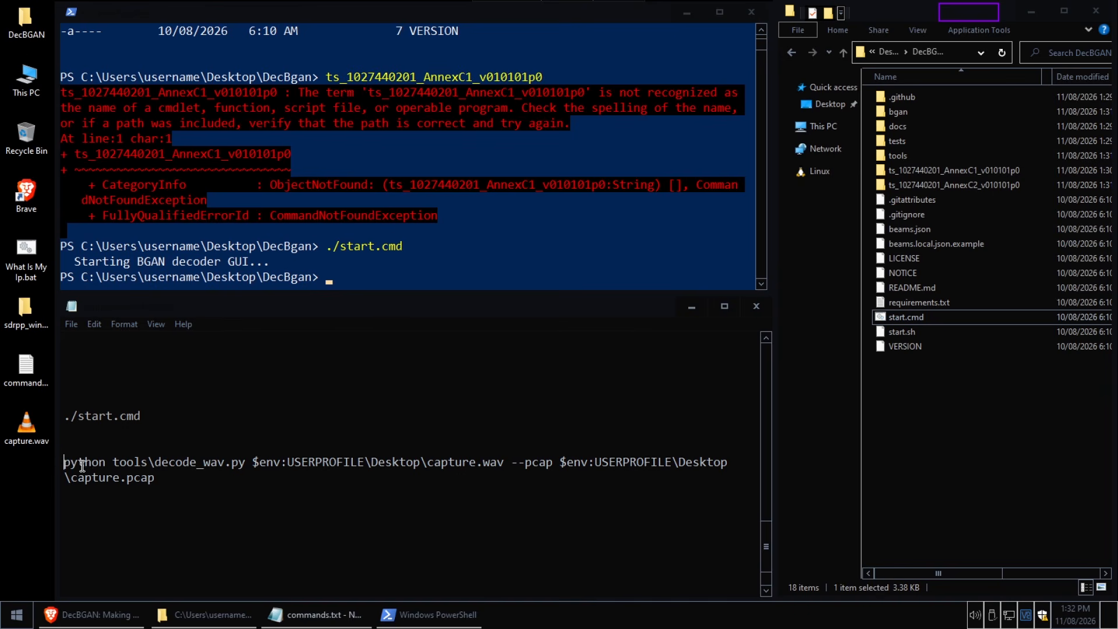
{"action": "left_click", "coordinate": [305, 282]}
{"action": "left_click_drag", "start_coordinate": [261, 277], "coordinate": [319, 279]}
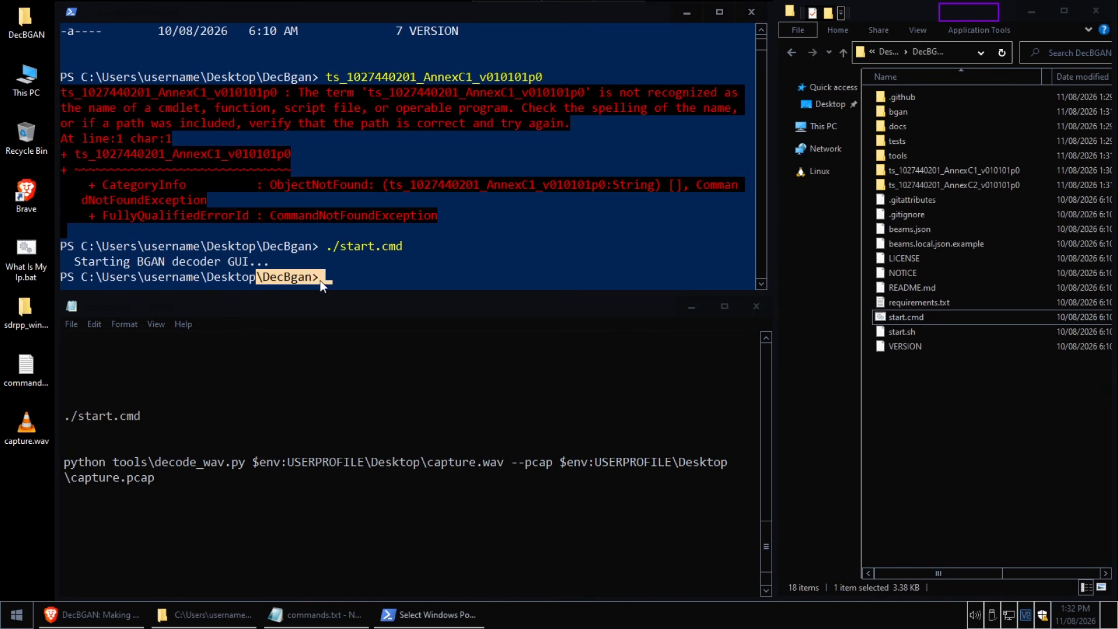
Try to copy the decode_wav.py command from commands.txt into the PowerShell prompt
{"action": "left_click", "coordinate": [240, 417]}
{"action": "left_click", "coordinate": [63, 463]}
{"action": "right_click", "coordinate": [89, 458]}
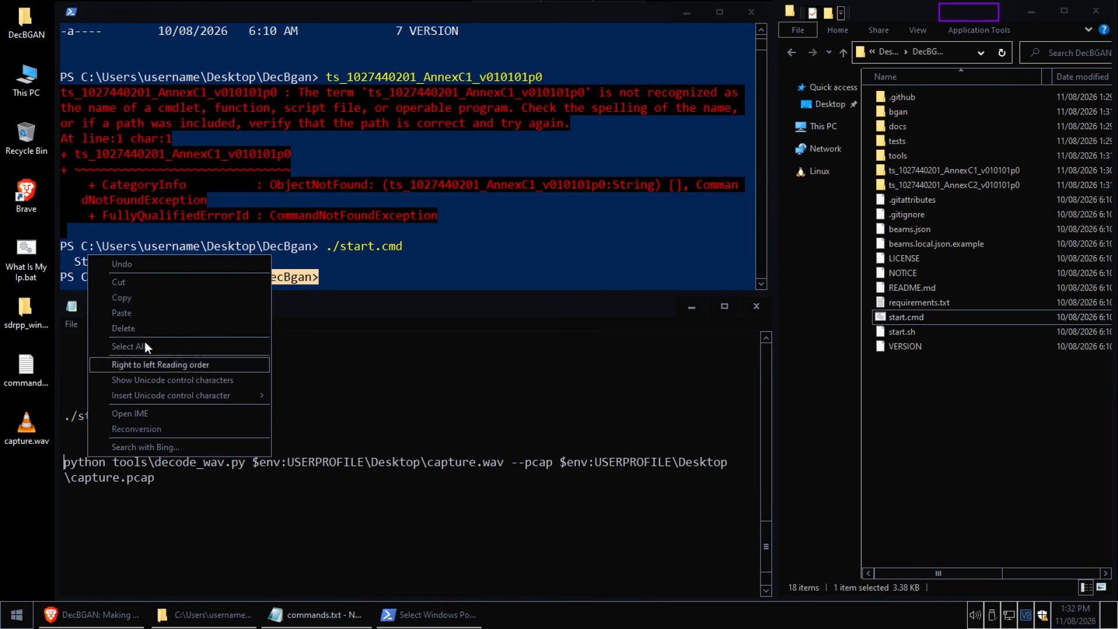
{"action": "left_click", "coordinate": [135, 301]}
{"action": "left_click", "coordinate": [353, 263]}
{"action": "left_click", "coordinate": [343, 276]}
{"action": "right_click", "coordinate": [325, 280]}
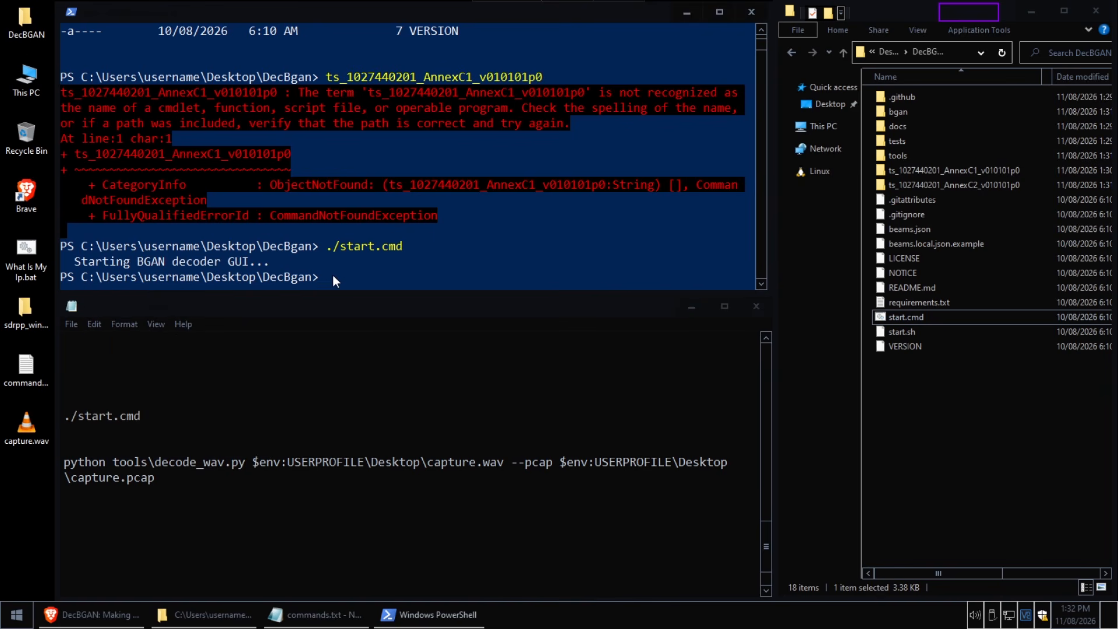
Run the commands.txt line python tools\decode_wav.py on Desktop\capture.wav in PowerShell, with --pcap output to Desktop\capture.pcap
{"action": "left_click", "coordinate": [165, 479]}
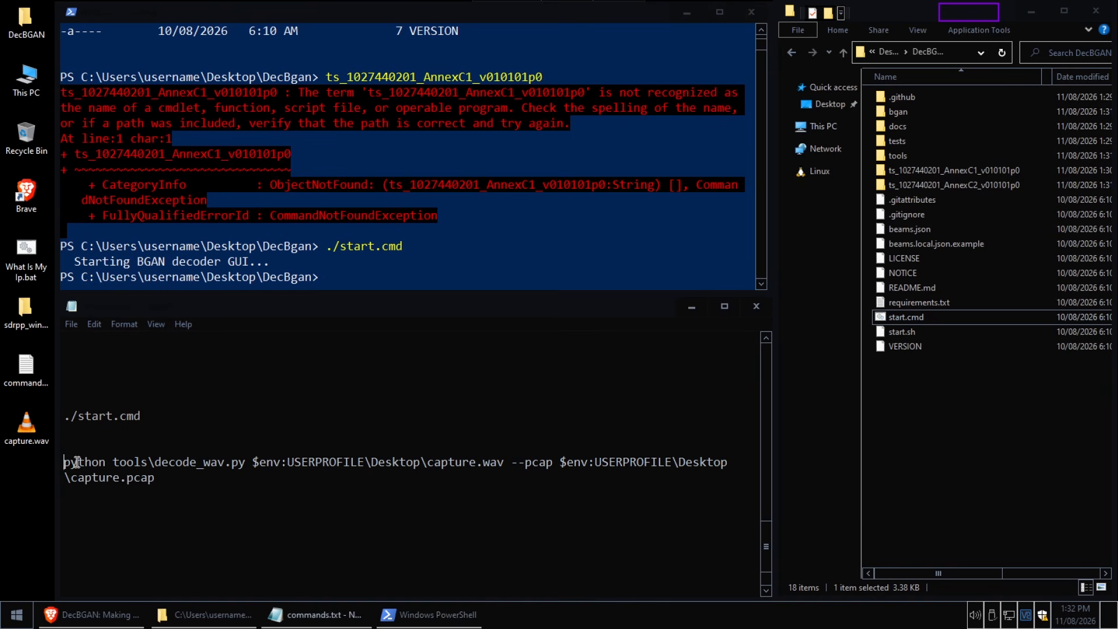
{"action": "right_click", "coordinate": [74, 461]}
{"action": "left_click", "coordinate": [123, 303]}
{"action": "left_click", "coordinate": [338, 278]}
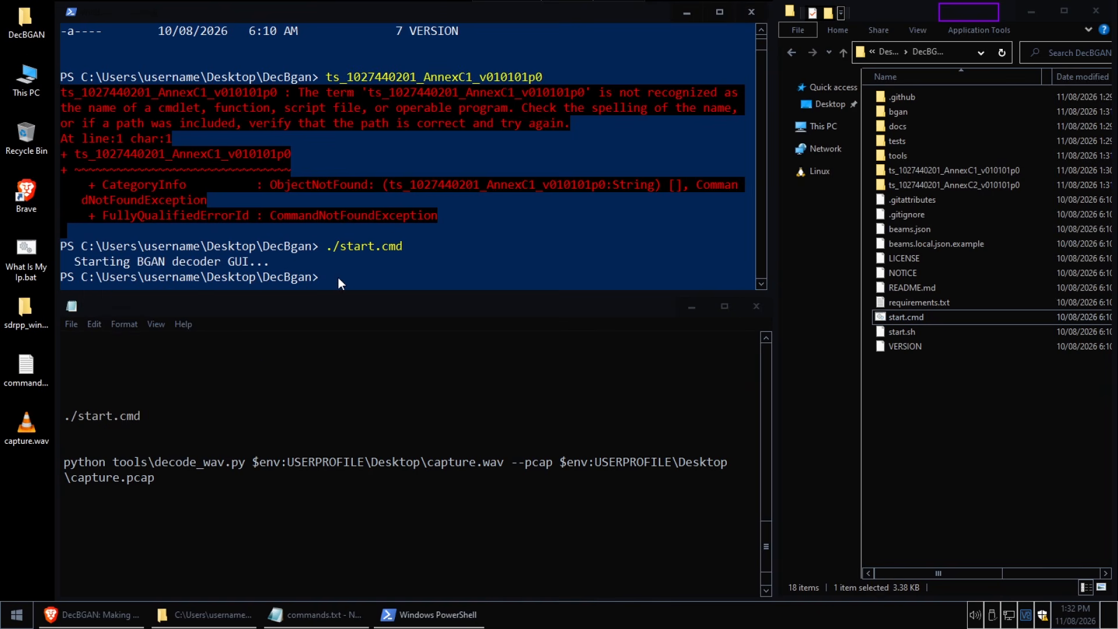
{"action": "type", "text": "python tools\\decode_wav.py $env:USERPROFILE\\Desktop\\capture.wav --pcap $env:USERPROFILE\\Desktop\\capture.pcap"}
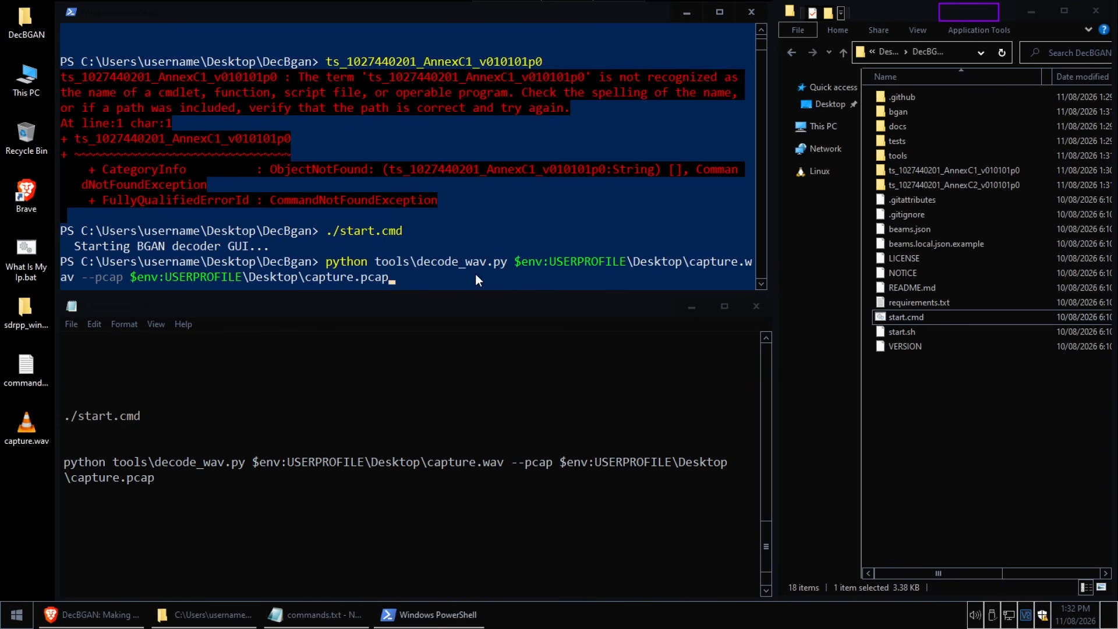
{"action": "key", "text": "Return"}
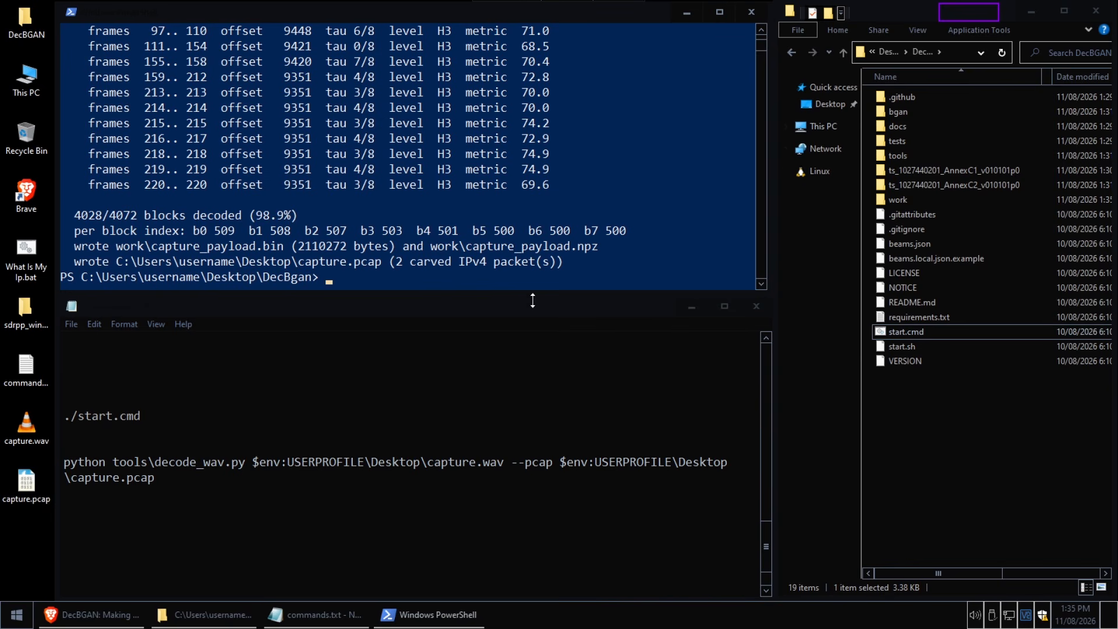
Open capture.pcap from the desktop in Wireshark, inspect its packets, and close the capture
{"action": "double_click", "coordinate": [29, 487]}
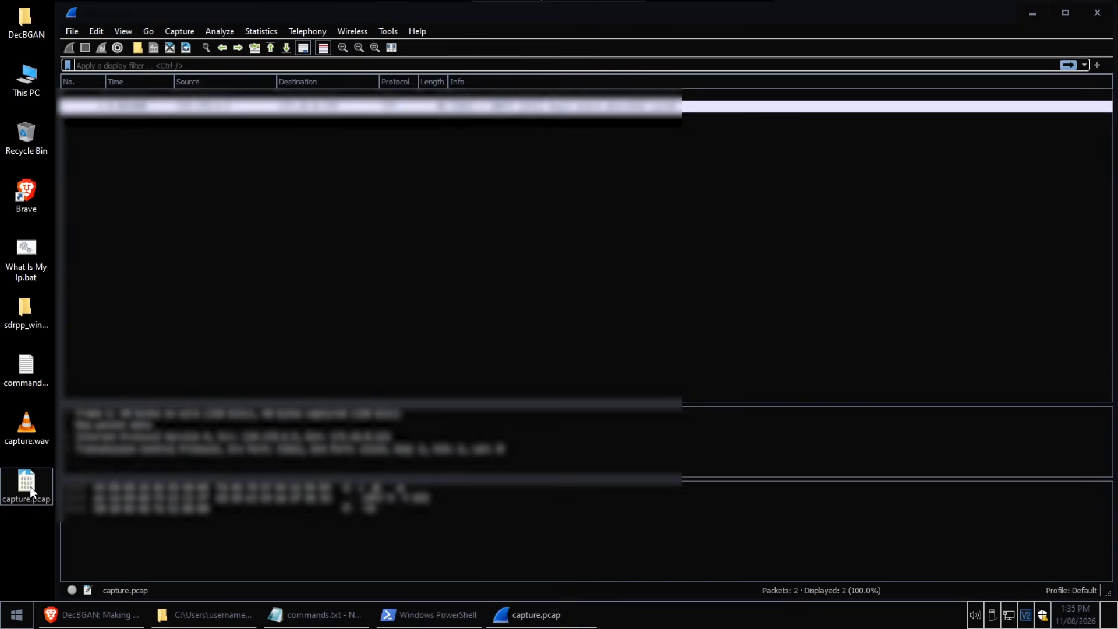
{"action": "left_click", "coordinate": [531, 109]}
{"action": "left_click", "coordinate": [543, 246]}
{"action": "left_click", "coordinate": [525, 109]}
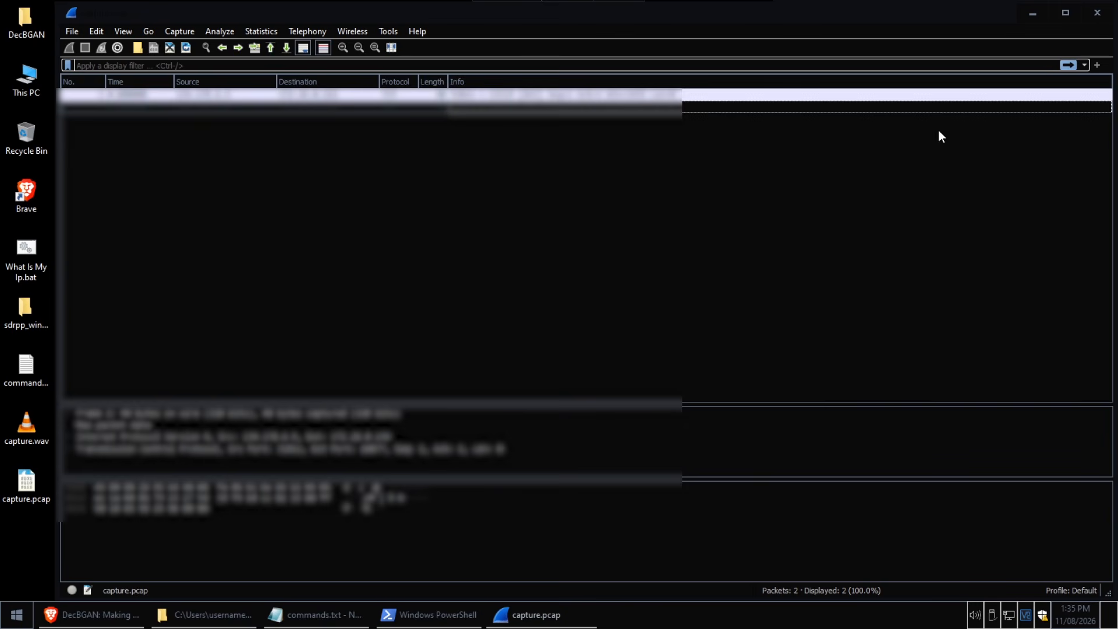
{"action": "left_click", "coordinate": [1097, 14]}
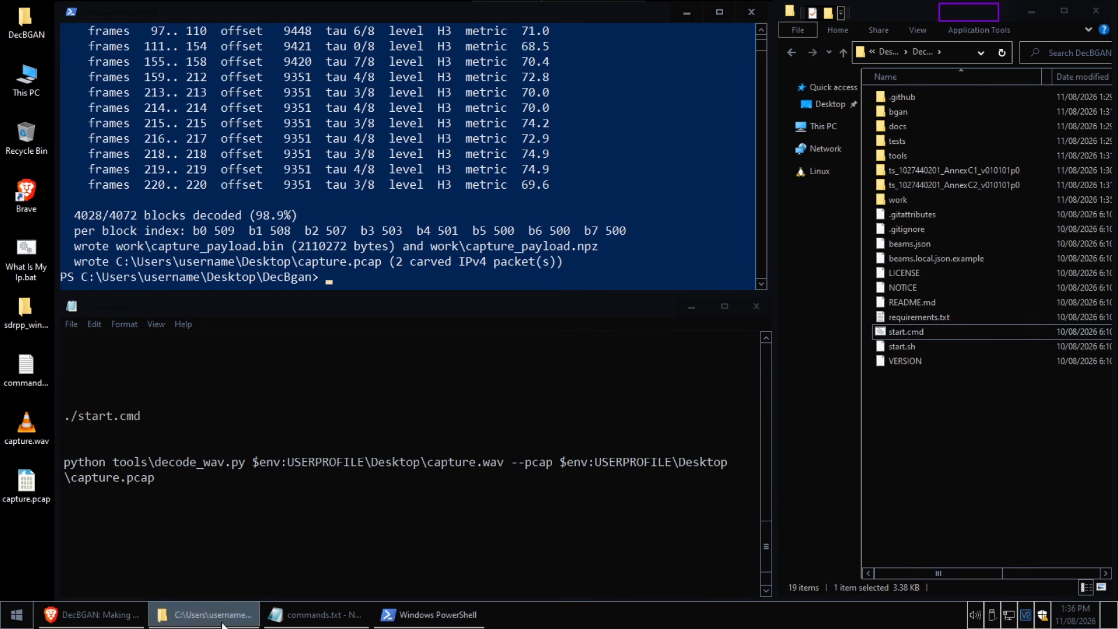
Launch SDR++ from the sdrpp folder on the desktop and start receiving at 1.541.100.000
{"action": "double_click", "coordinate": [33, 306]}
{"action": "scroll", "coordinate": [240, 364], "scroll_direction": "down", "scroll_amount": 10}
{"action": "scroll", "coordinate": [242, 362], "scroll_direction": "down", "scroll_amount": 1}
{"action": "double_click", "coordinate": [247, 359]}
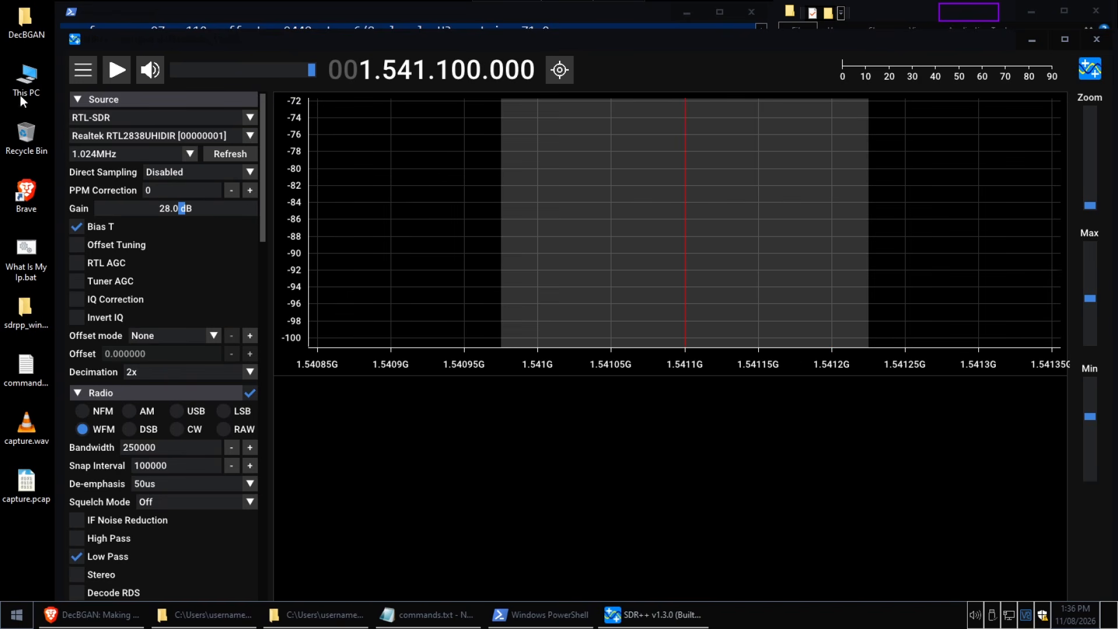
{"action": "left_click", "coordinate": [117, 72]}
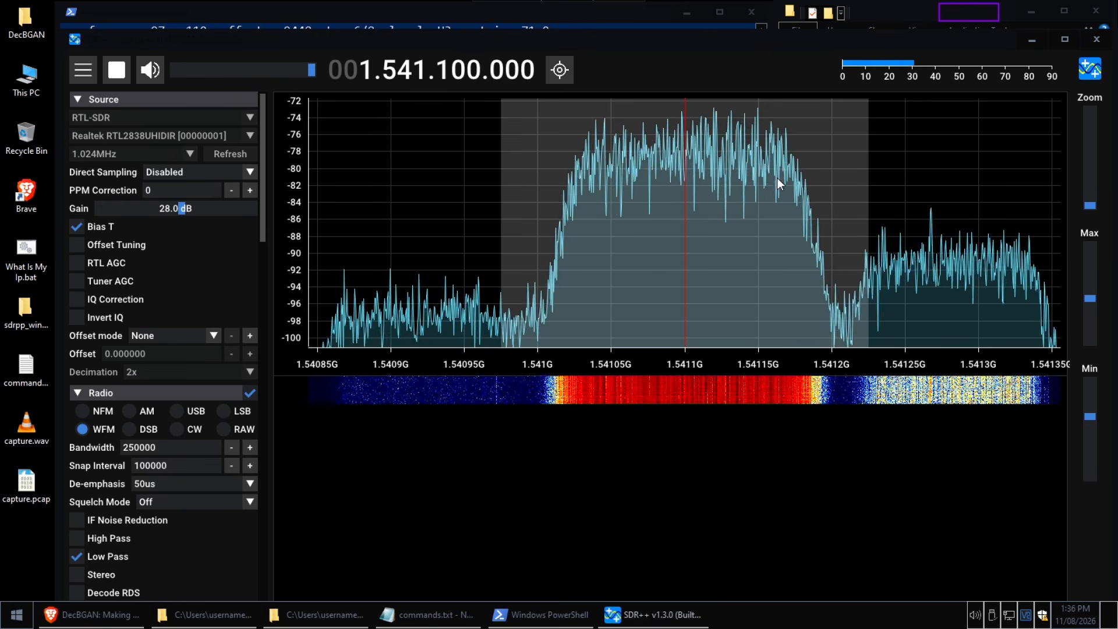
Tune SDR++ down to 1.525.100.000 and up to 1.548.100.000 to survey other signals, stopping at 1.546.100.000
{"action": "scroll", "coordinate": [420, 72], "scroll_direction": "down", "scroll_amount": 9}
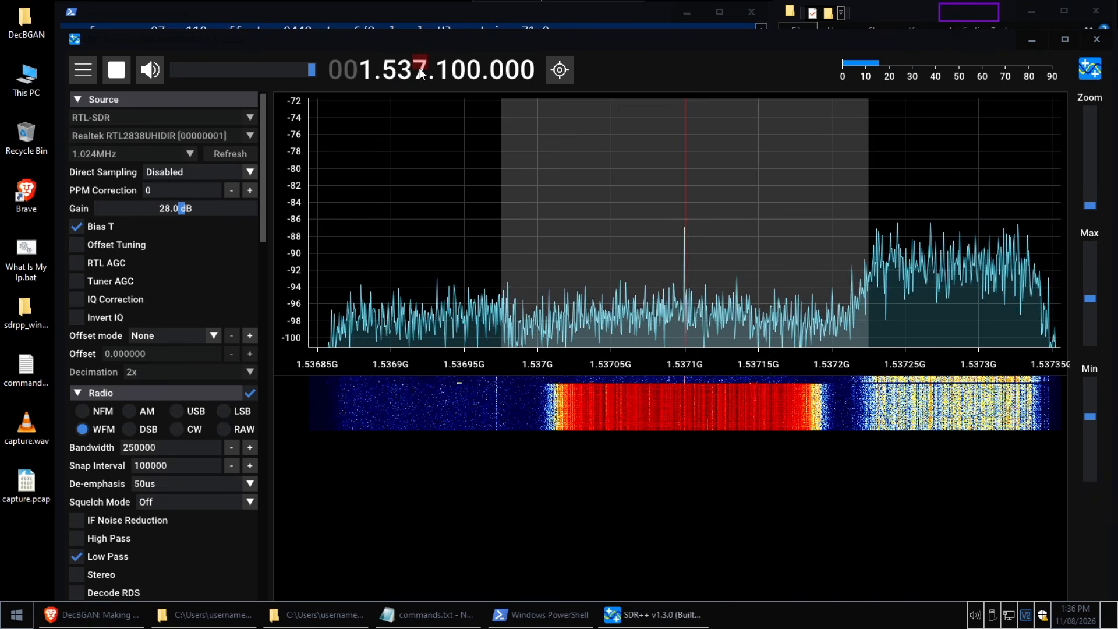
{"action": "scroll", "coordinate": [418, 68], "scroll_direction": "down", "scroll_amount": 11}
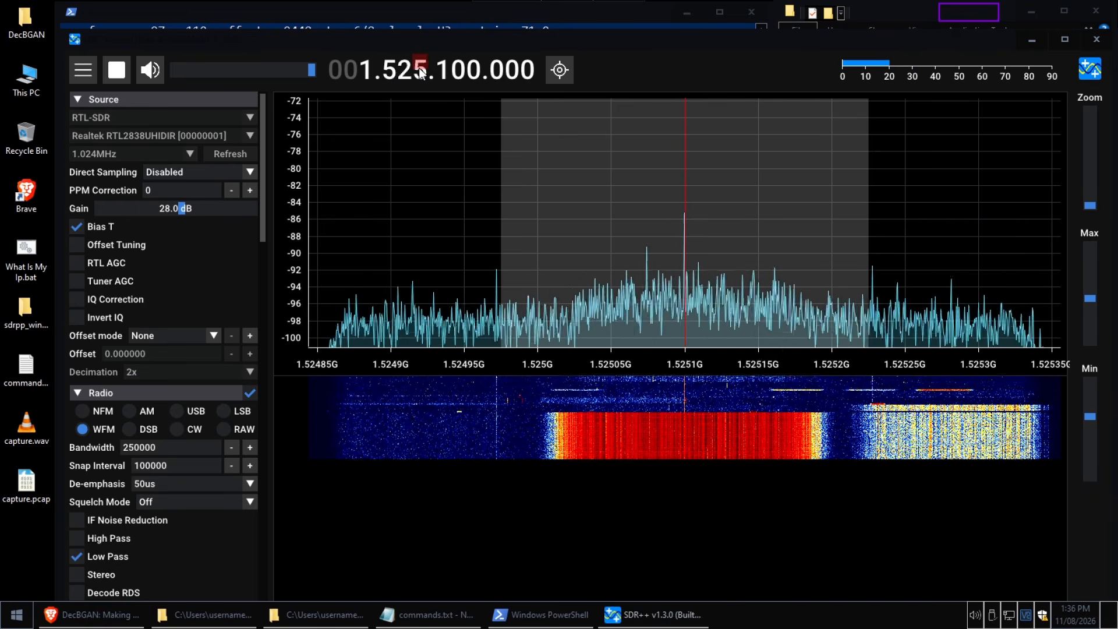
{"action": "scroll", "coordinate": [419, 67], "scroll_direction": "up", "scroll_amount": 18}
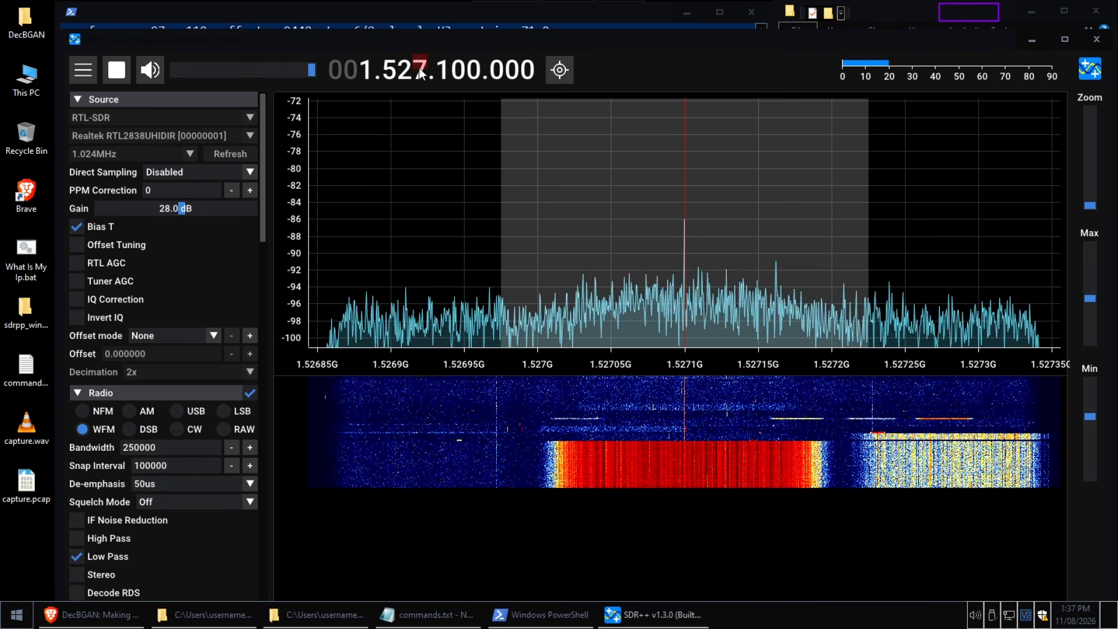
{"action": "scroll", "coordinate": [418, 67], "scroll_direction": "up", "scroll_amount": 8}
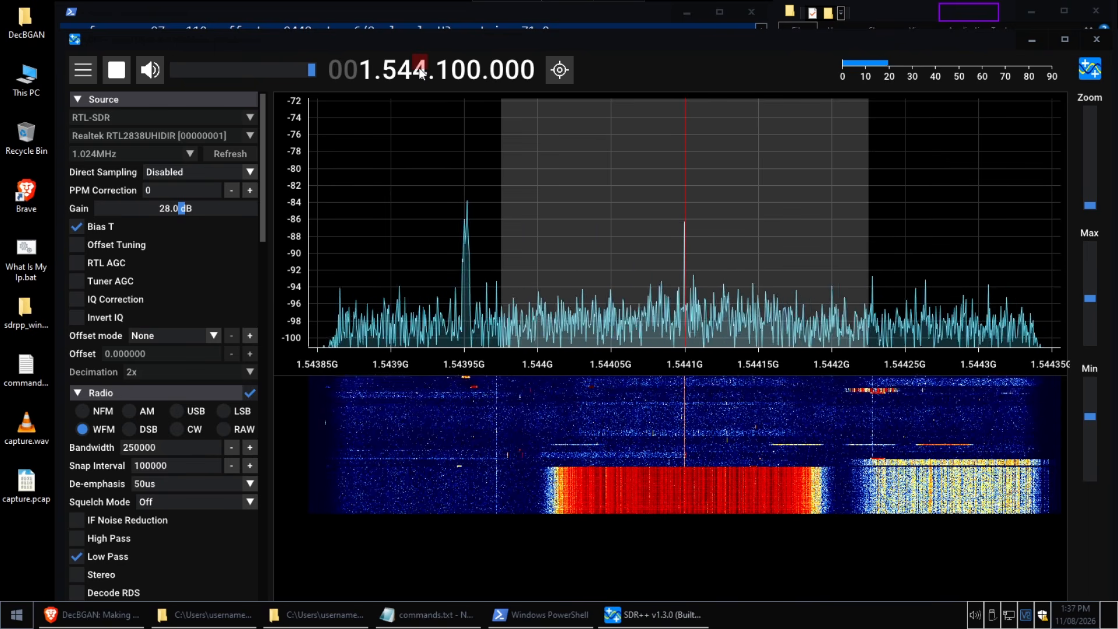
{"action": "scroll", "coordinate": [418, 68], "scroll_direction": "up", "scroll_amount": 1}
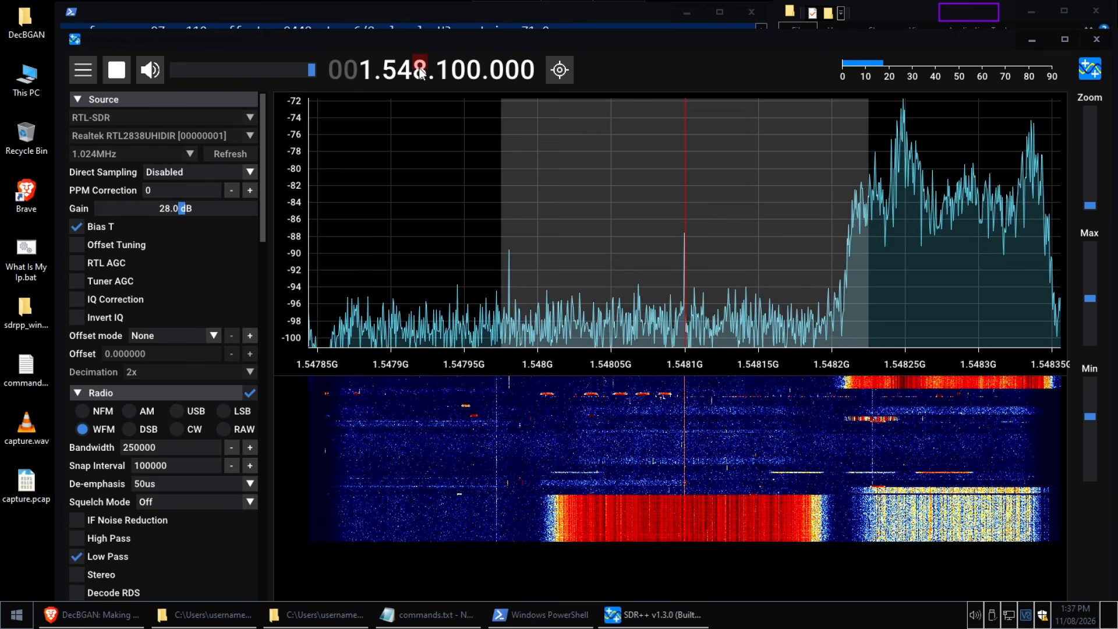
{"action": "scroll", "coordinate": [418, 68], "scroll_direction": "down", "scroll_amount": 3}
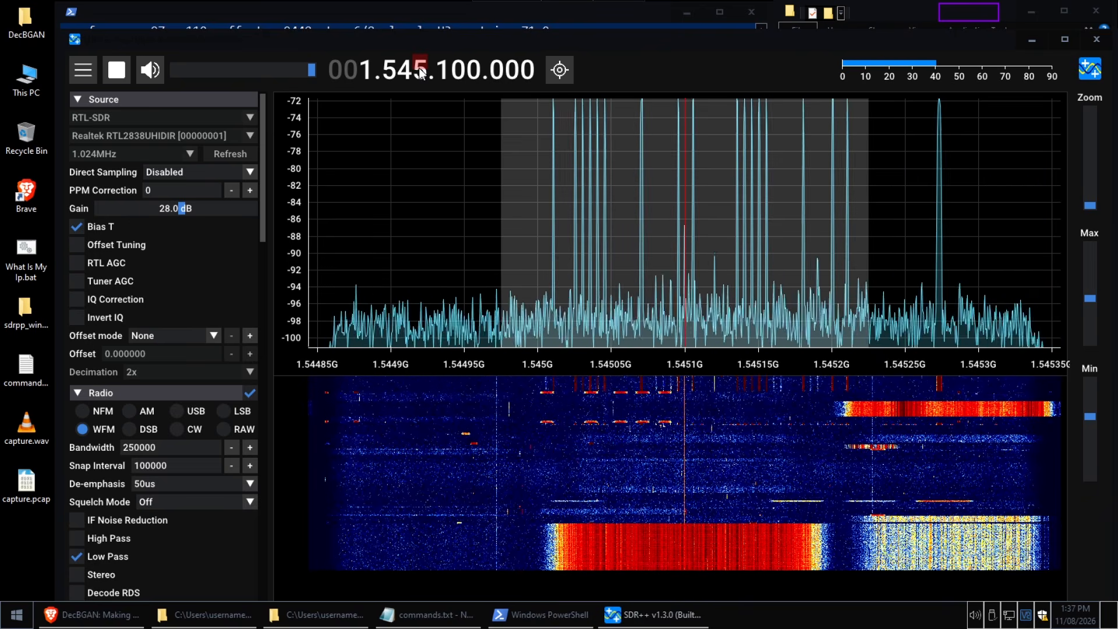
{"action": "scroll", "coordinate": [418, 68], "scroll_direction": "up", "scroll_amount": 1}
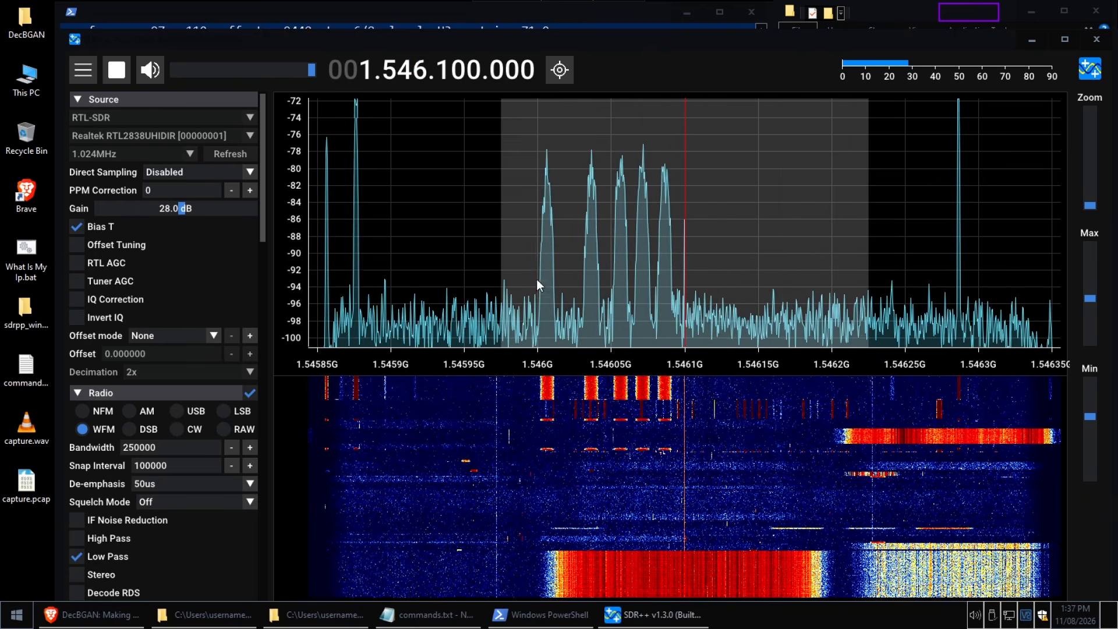